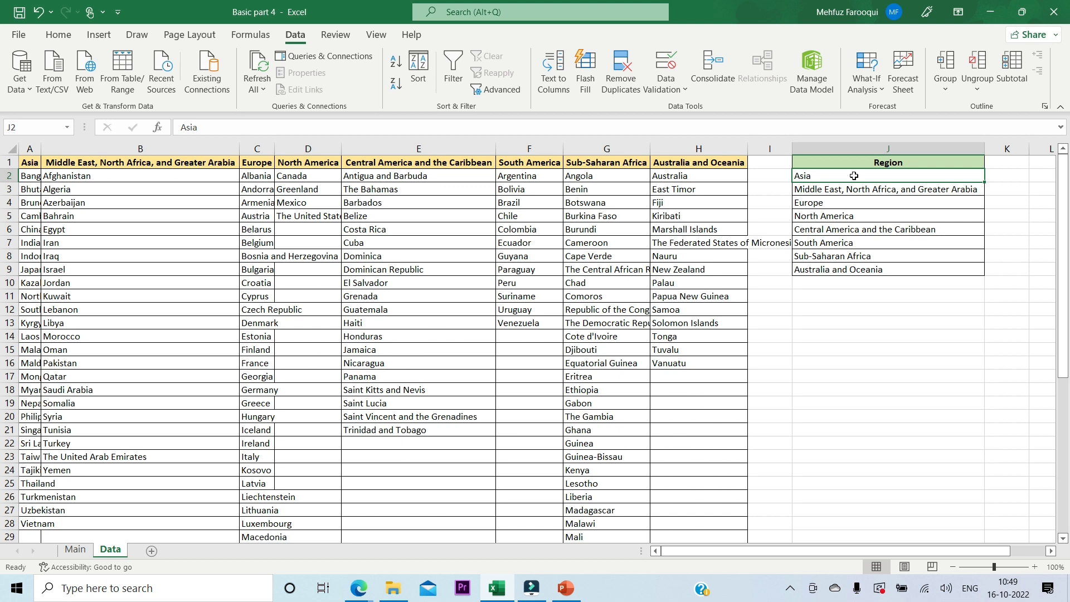
- Review the Region and Country fields on the Main sheet and the region list in J2:J9 on the Data sheet
{"action": "left_click", "coordinate": [78, 548]}
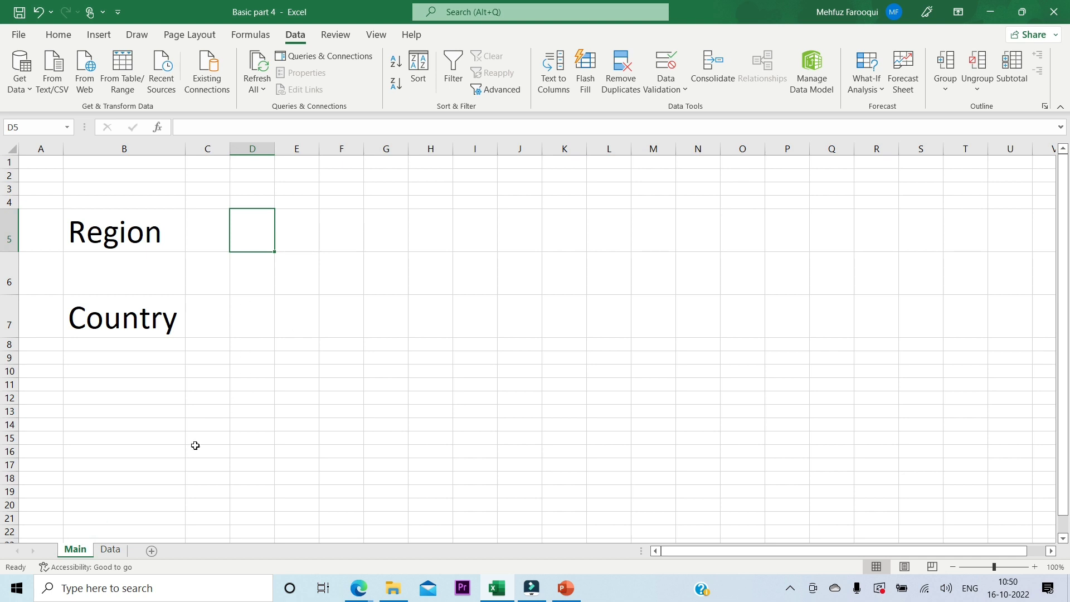
{"action": "left_click", "coordinate": [113, 547]}
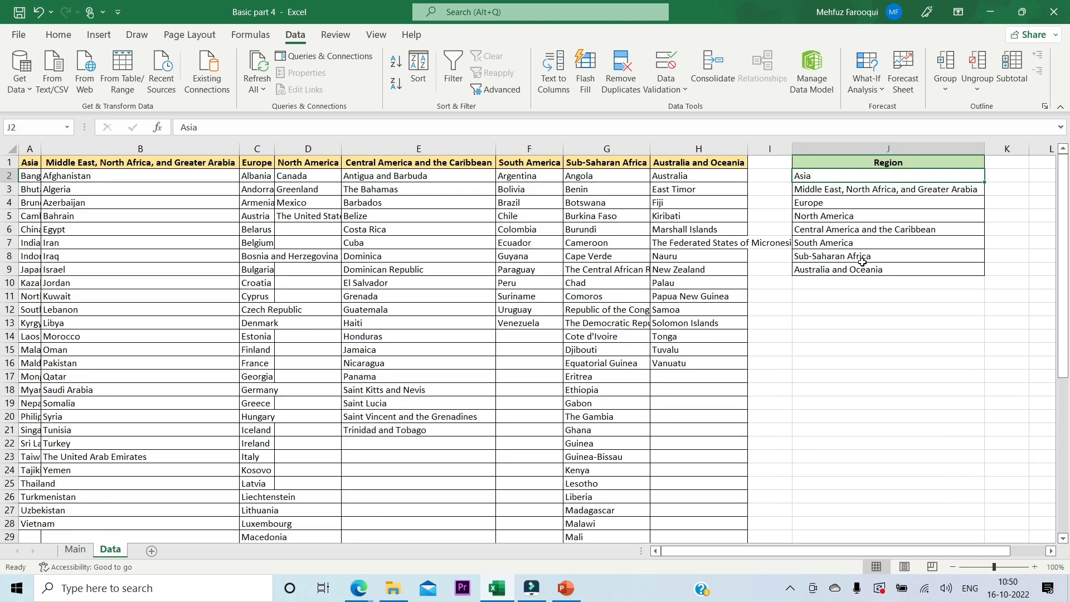
{"action": "key", "text": "ctrl+shift+Down"}
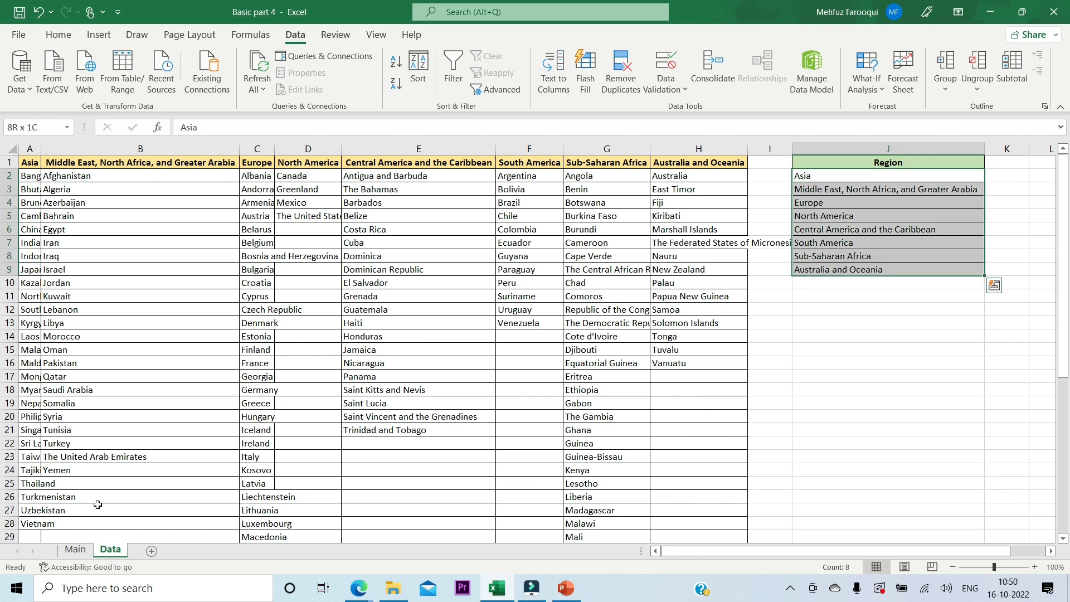
{"action": "left_click", "coordinate": [67, 550]}
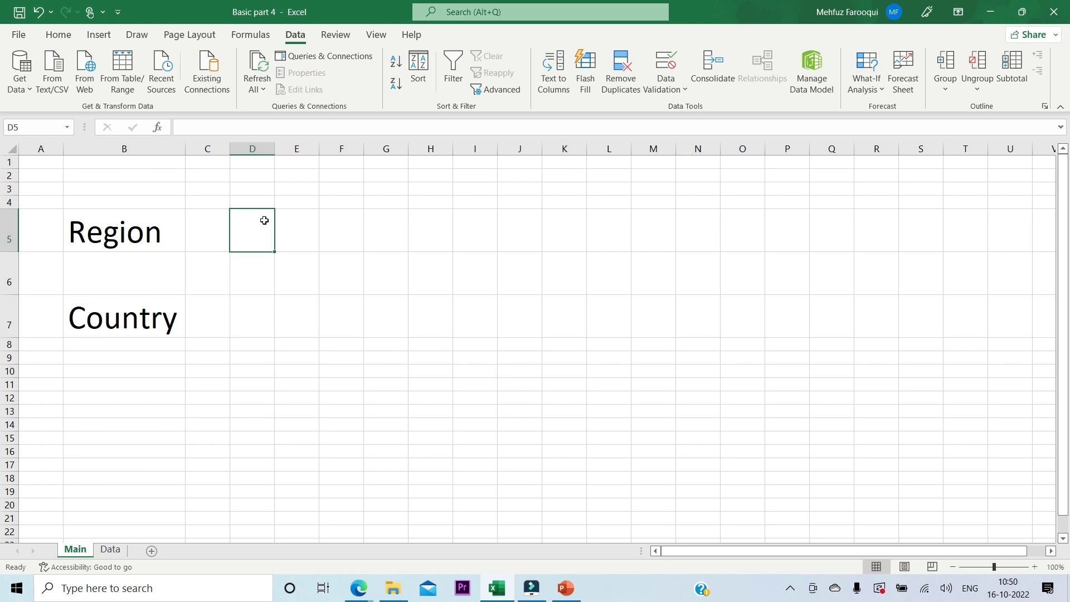
{"action": "left_click", "coordinate": [103, 551]}
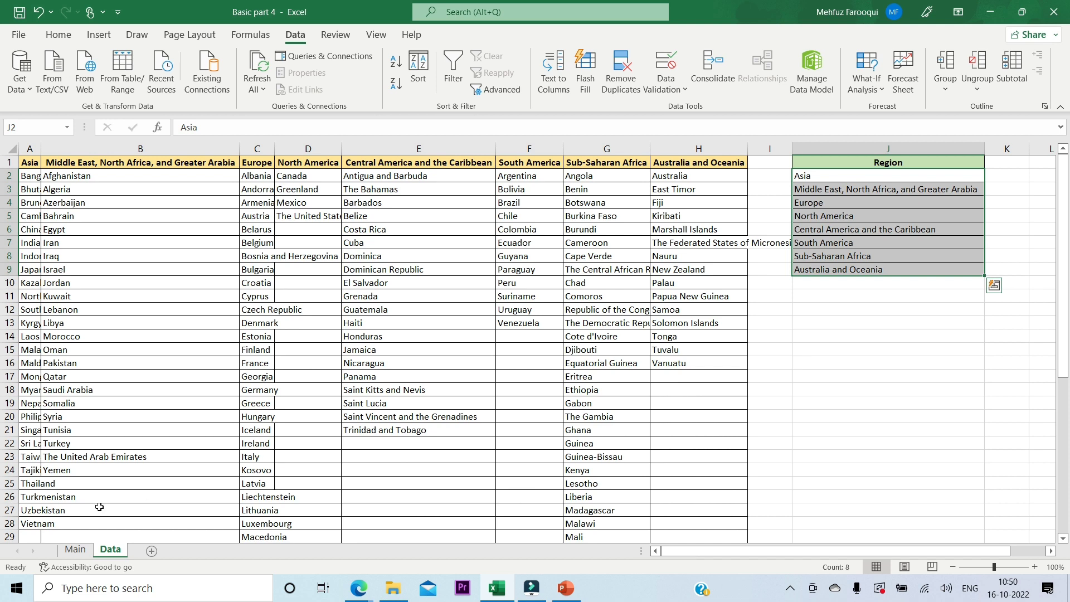
{"action": "left_click", "coordinate": [75, 551]}
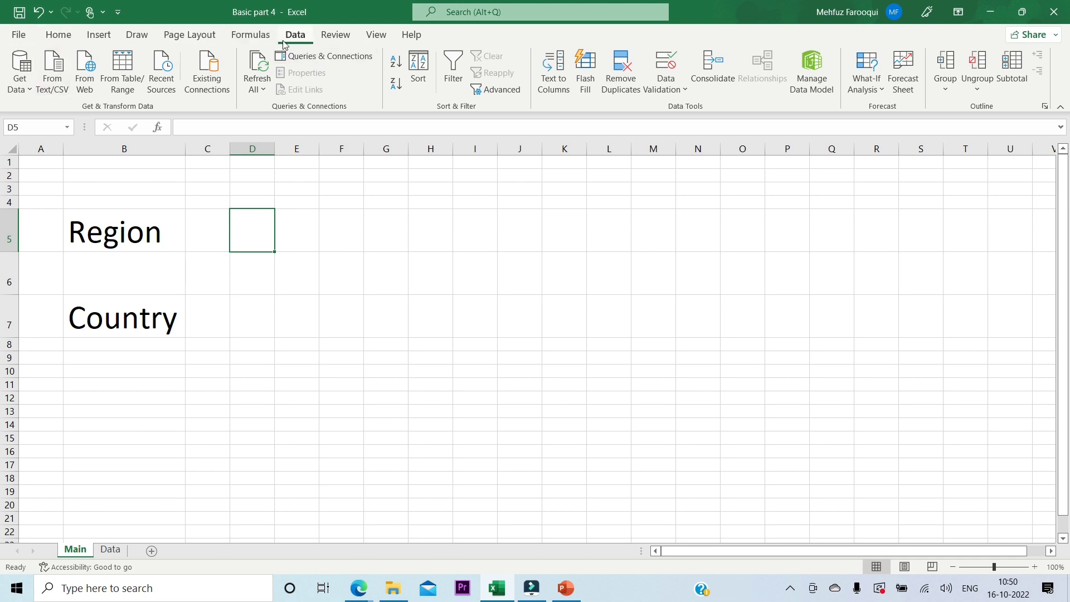
- Open Data Validation for cell D5 on the Main sheet and look through its Settings, Input Message and Error Alert pages
{"action": "left_click", "coordinate": [685, 89]}
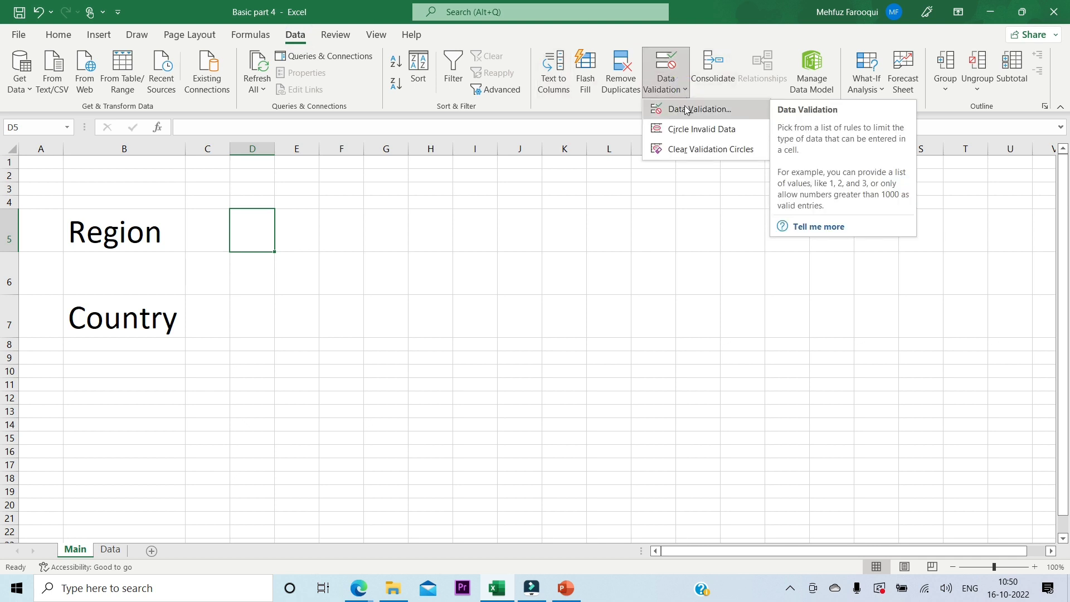
{"action": "left_click", "coordinate": [685, 110]}
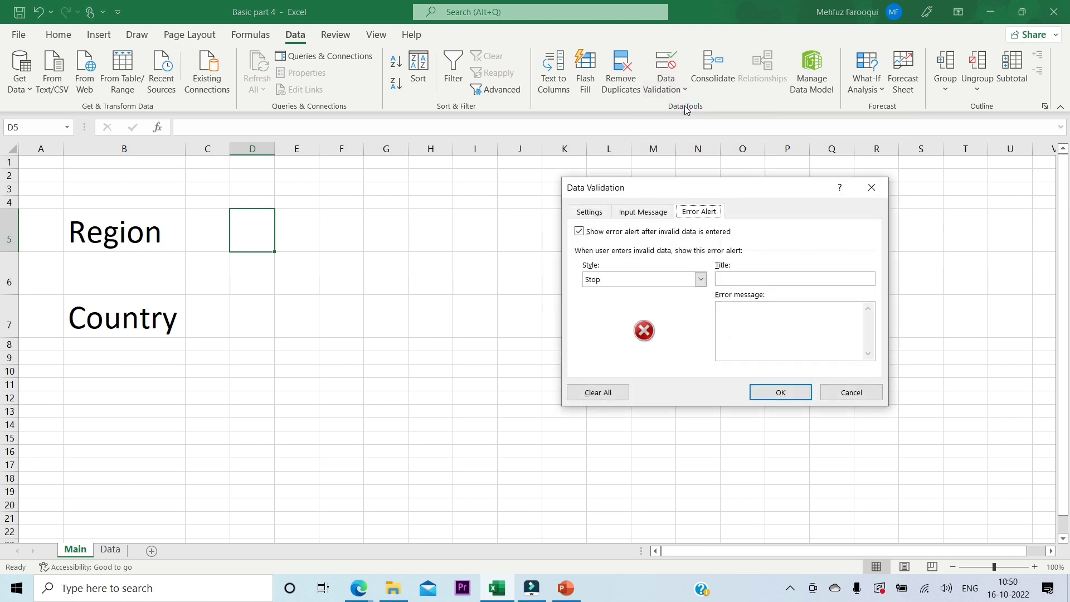
{"action": "left_click", "coordinate": [590, 213]}
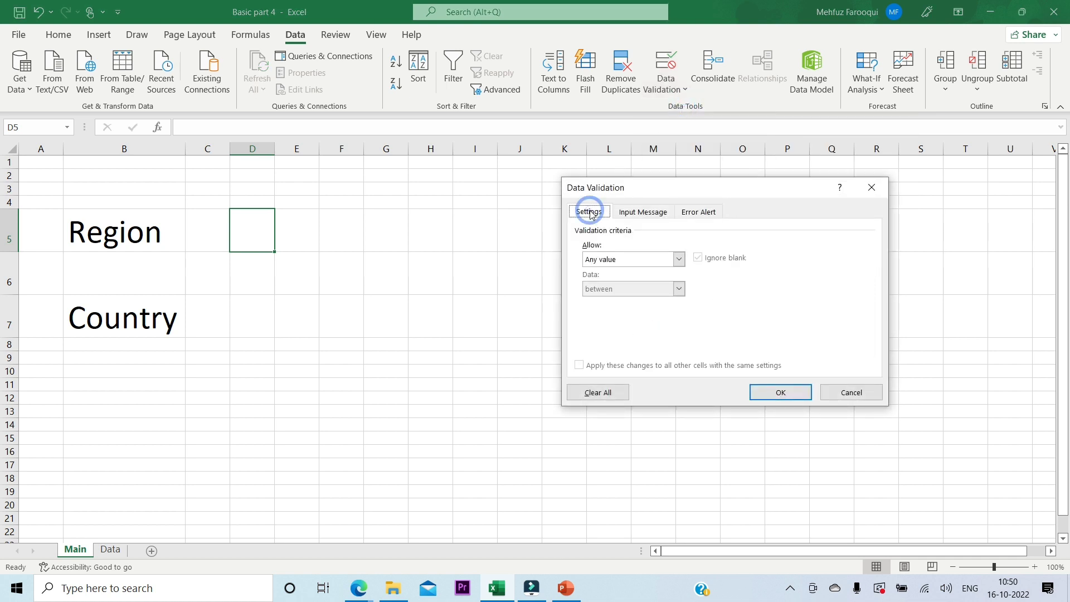
{"action": "left_click", "coordinate": [638, 217]}
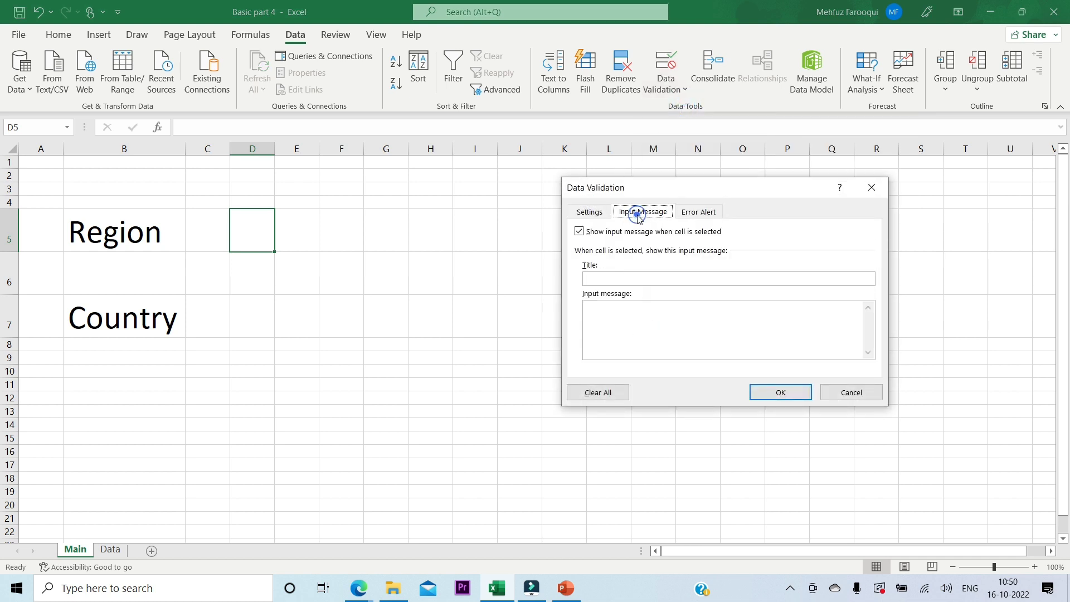
{"action": "left_click", "coordinate": [695, 217]}
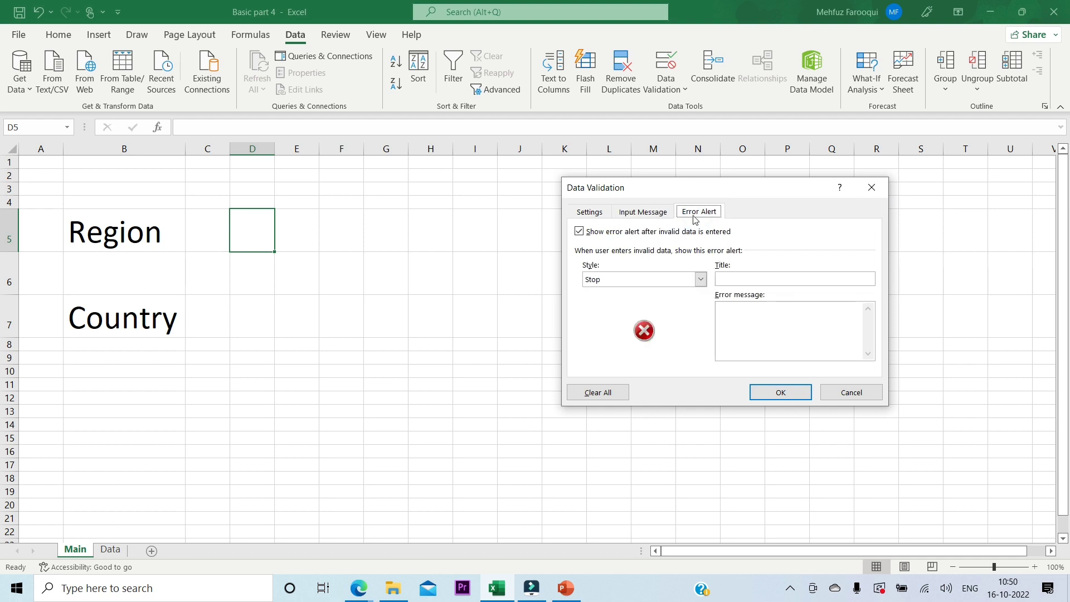
{"action": "left_click", "coordinate": [587, 217]}
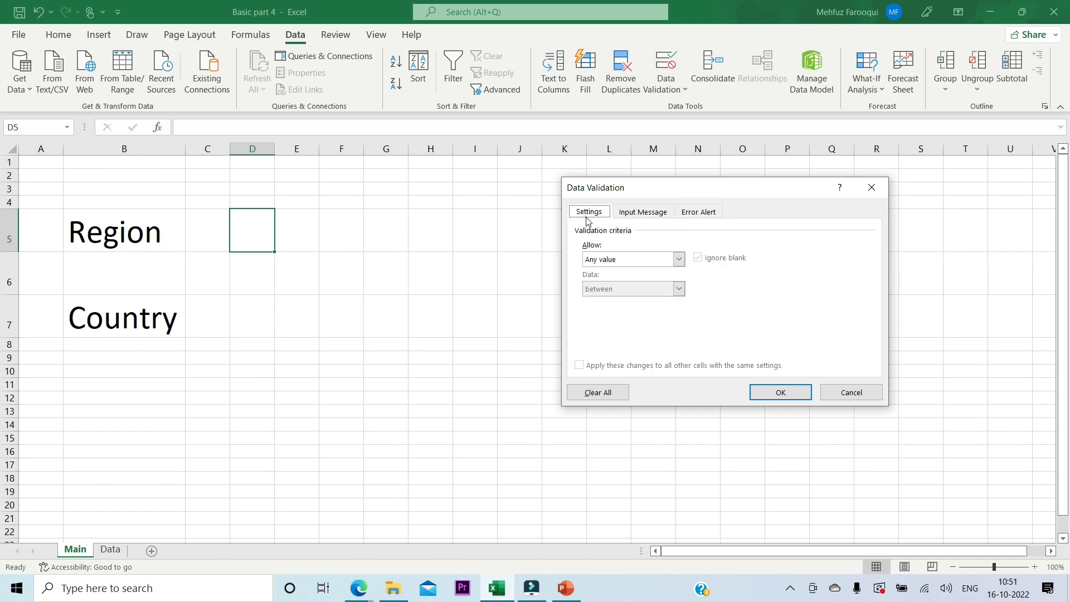
- Restrict cell D5 to whole numbers between a minimum of 2 and a maximum of 100
{"action": "left_click", "coordinate": [680, 260]}
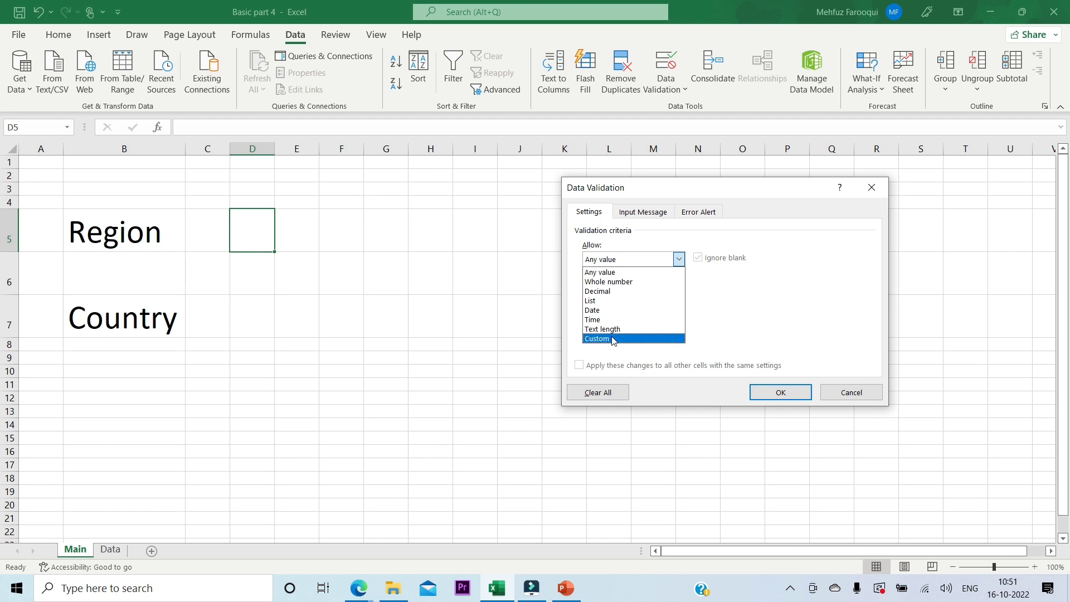
{"action": "left_click", "coordinate": [620, 282]}
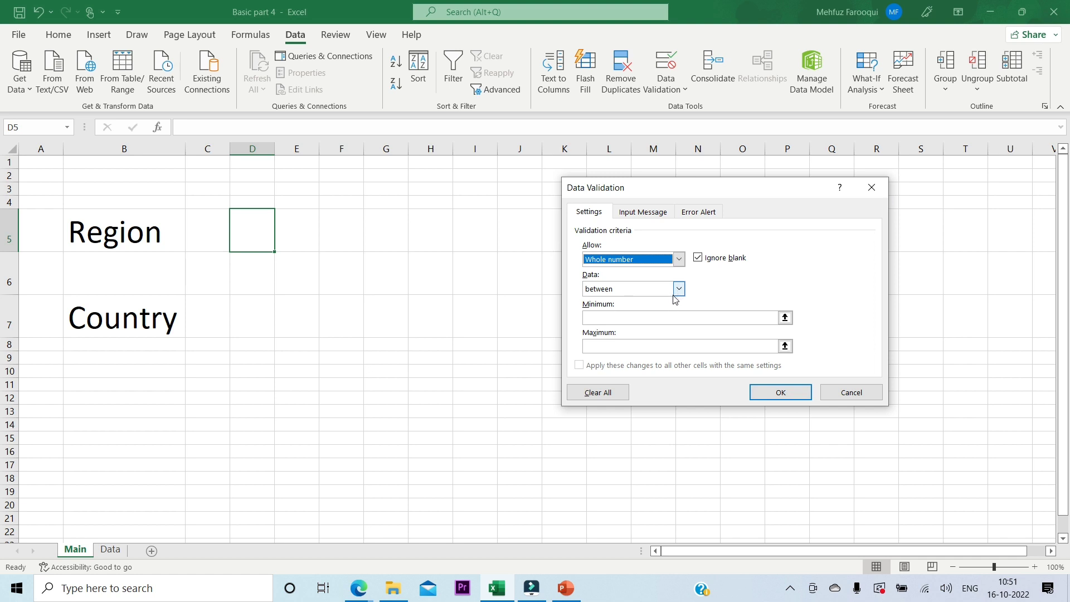
{"action": "left_click", "coordinate": [647, 319]}
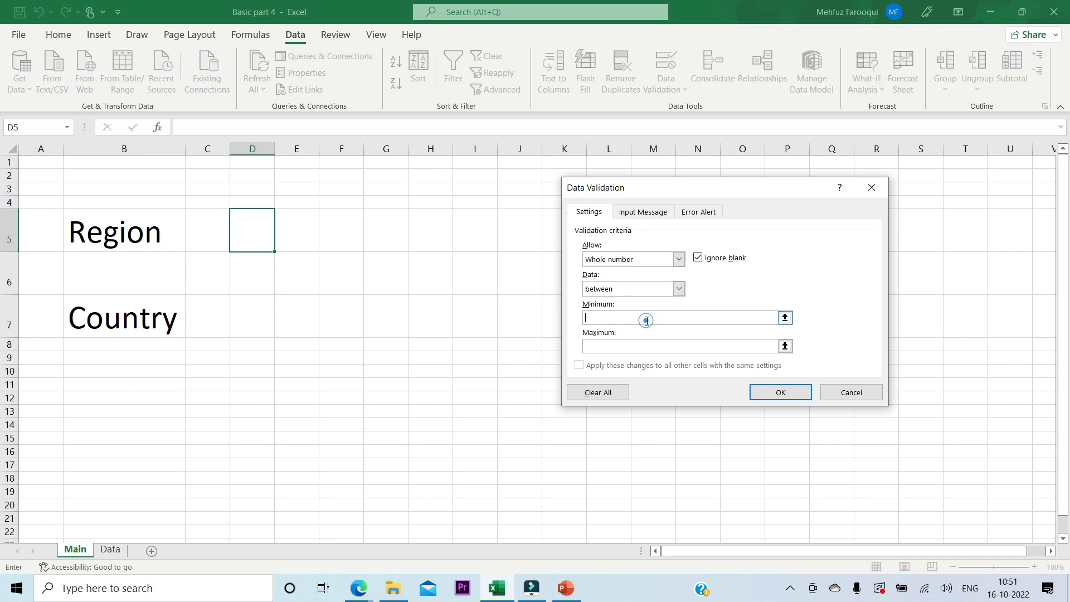
{"action": "type", "text": "2"}
{"action": "left_click", "coordinate": [638, 345]}
{"action": "type", "text": "00"}
{"action": "key", "text": "BackSpace"}
{"action": "key", "text": "BackSpace"}
{"action": "type", "text": "100"}
{"action": "left_click", "coordinate": [780, 391]}
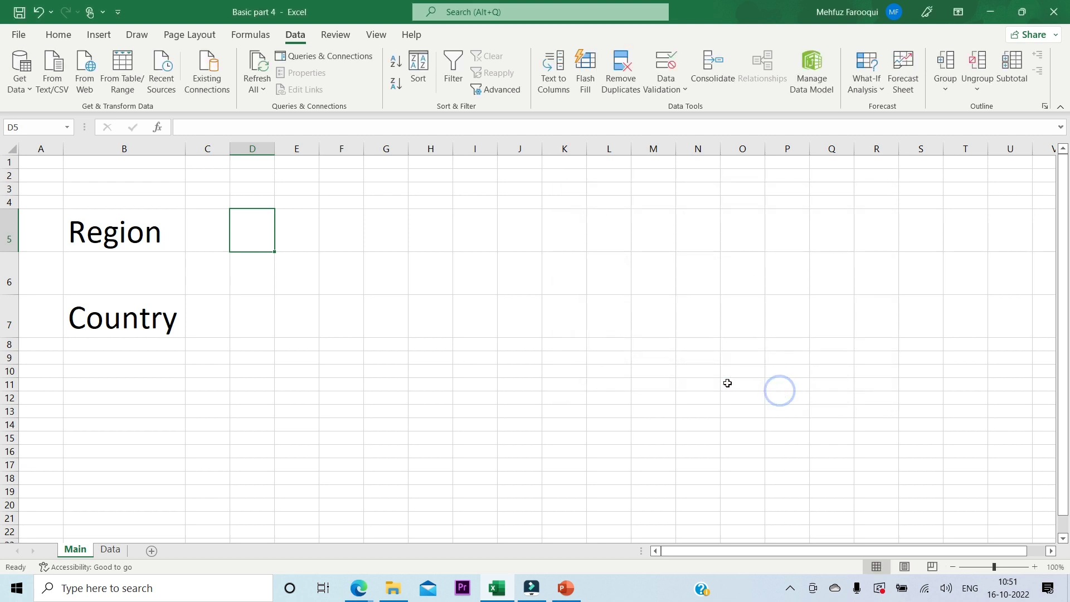
- Test the validation rule by entering 2, 99 and 100 one after another in cell D5
{"action": "left_click", "coordinate": [258, 218]}
{"action": "left_click", "coordinate": [260, 237]}
{"action": "type", "text": "2"}
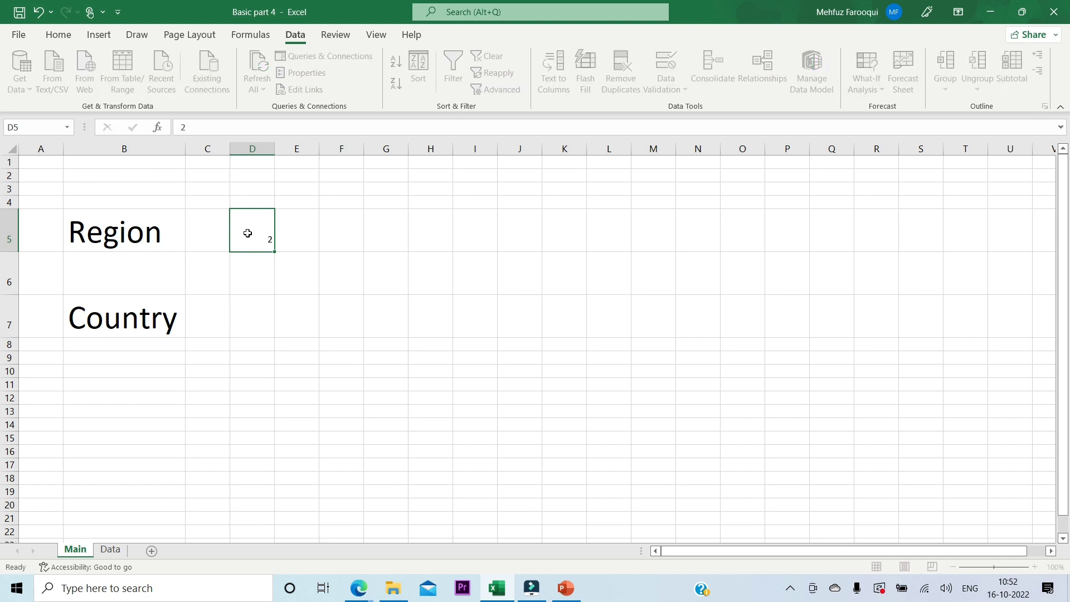
{"action": "key", "text": "Return"}
{"action": "left_click", "coordinate": [265, 242]}
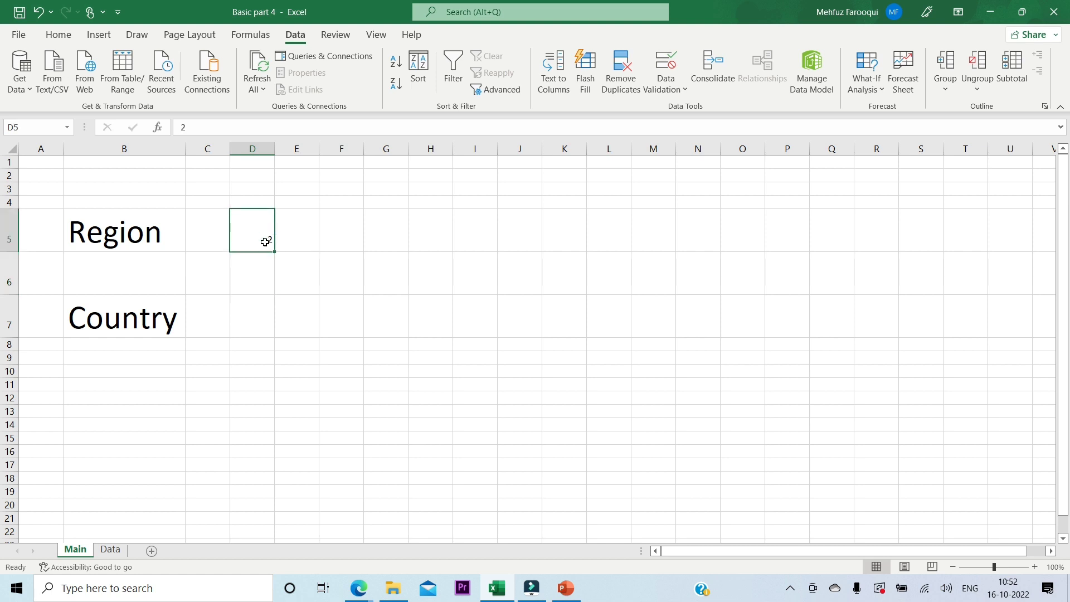
{"action": "type", "text": "99"}
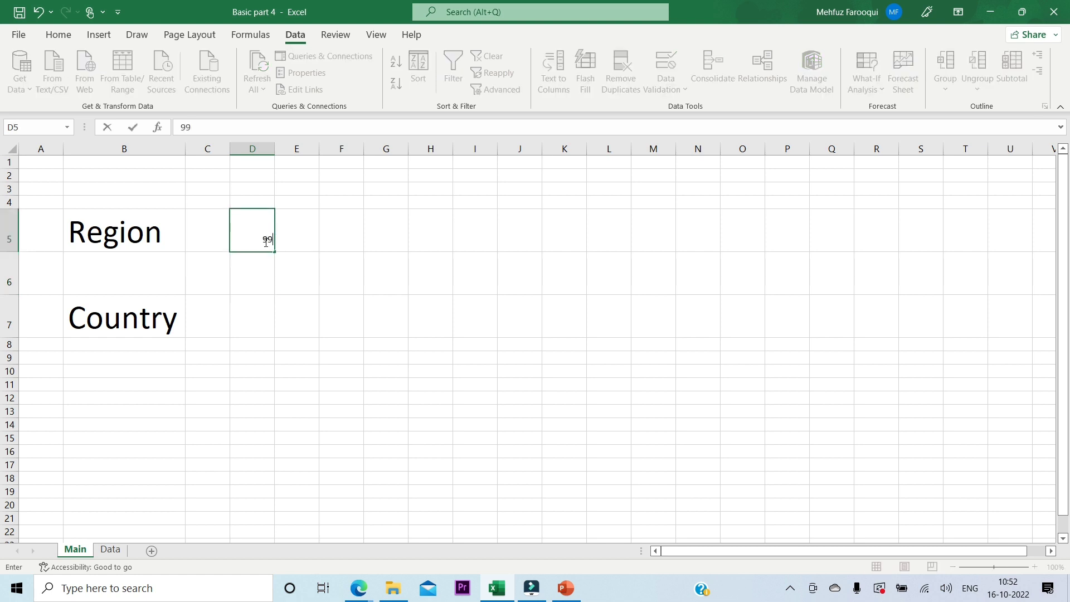
{"action": "key", "text": "Return"}
{"action": "left_click", "coordinate": [250, 239]}
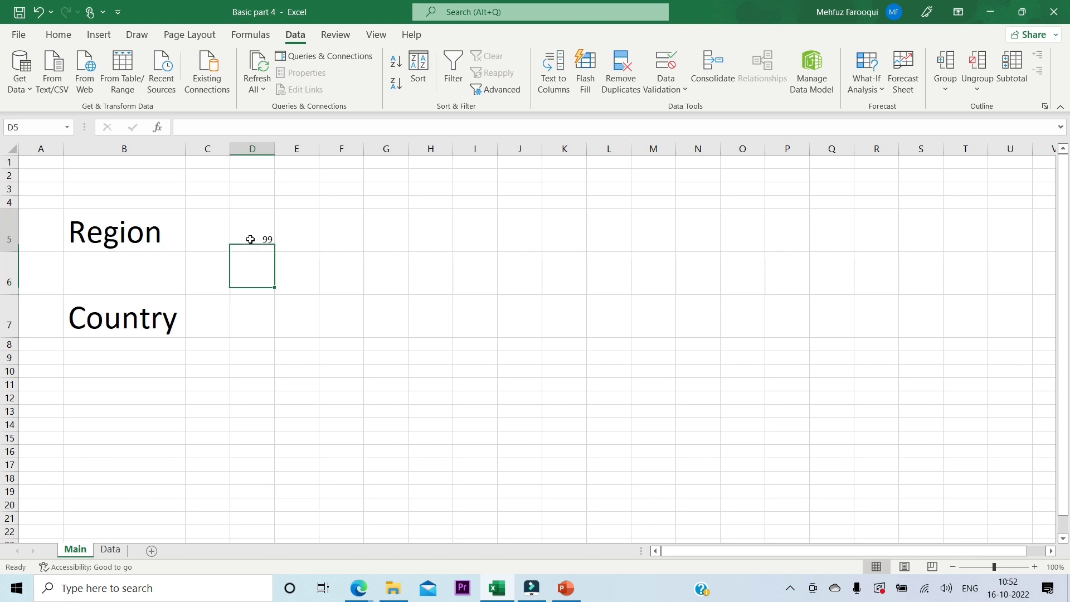
{"action": "type", "text": "0"}
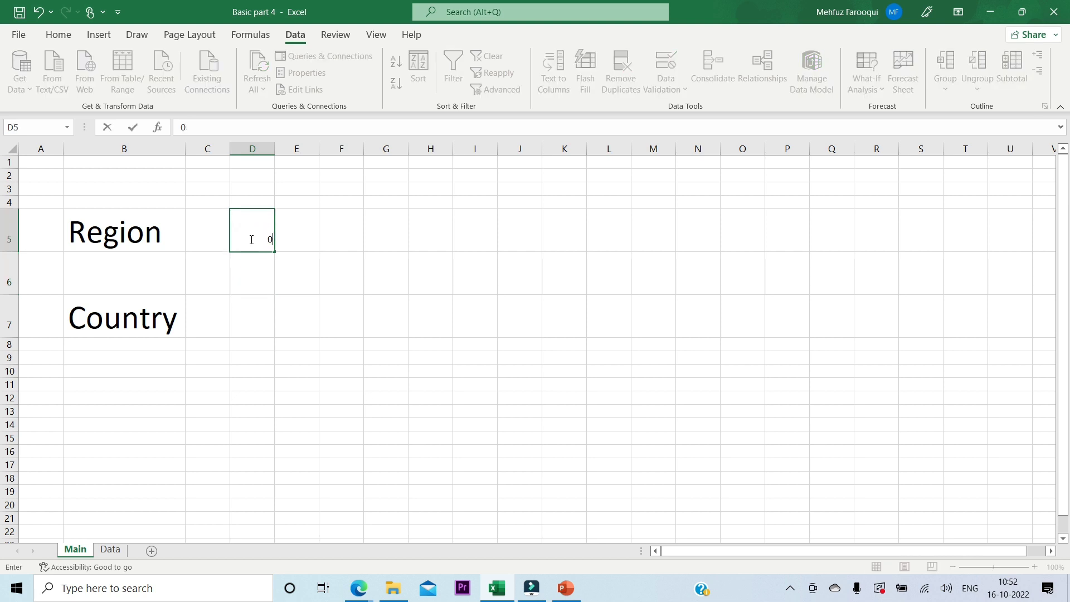
{"action": "type", "text": "0100"}
{"action": "key", "text": "Return"}
- Try to enter 0101 in cell D5, cancel the entry and clear the cell
{"action": "left_click", "coordinate": [250, 239]}
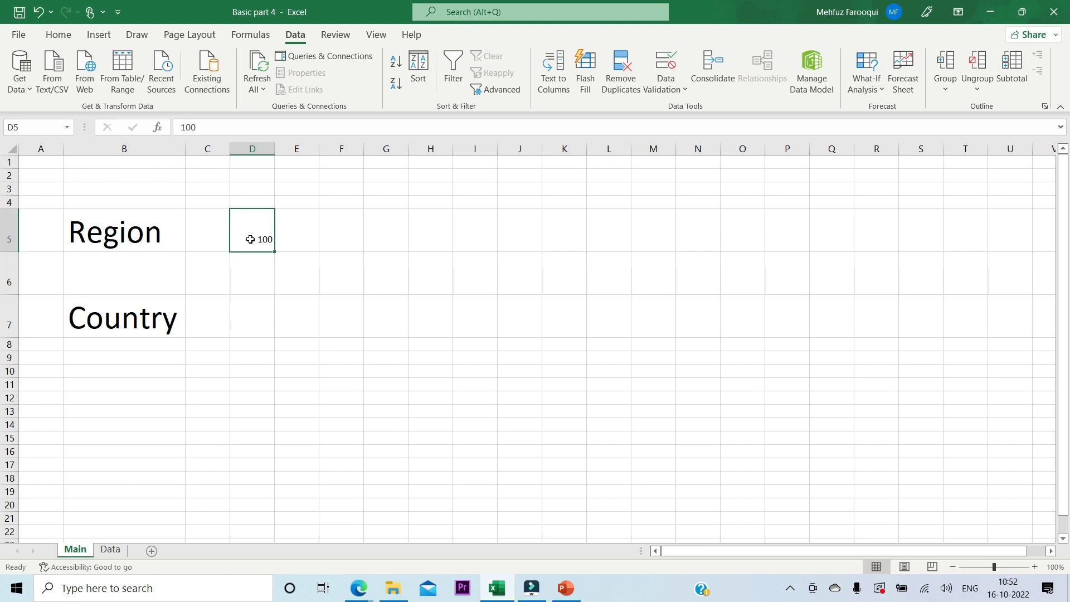
{"action": "type", "text": "01"}
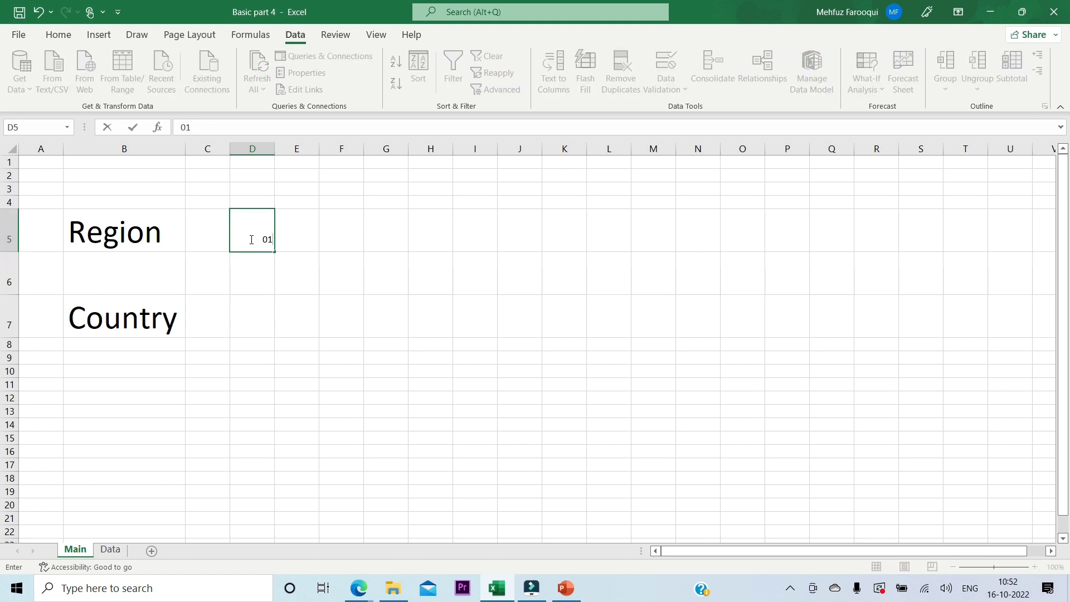
{"action": "type", "text": "01"}
{"action": "key", "text": "Return"}
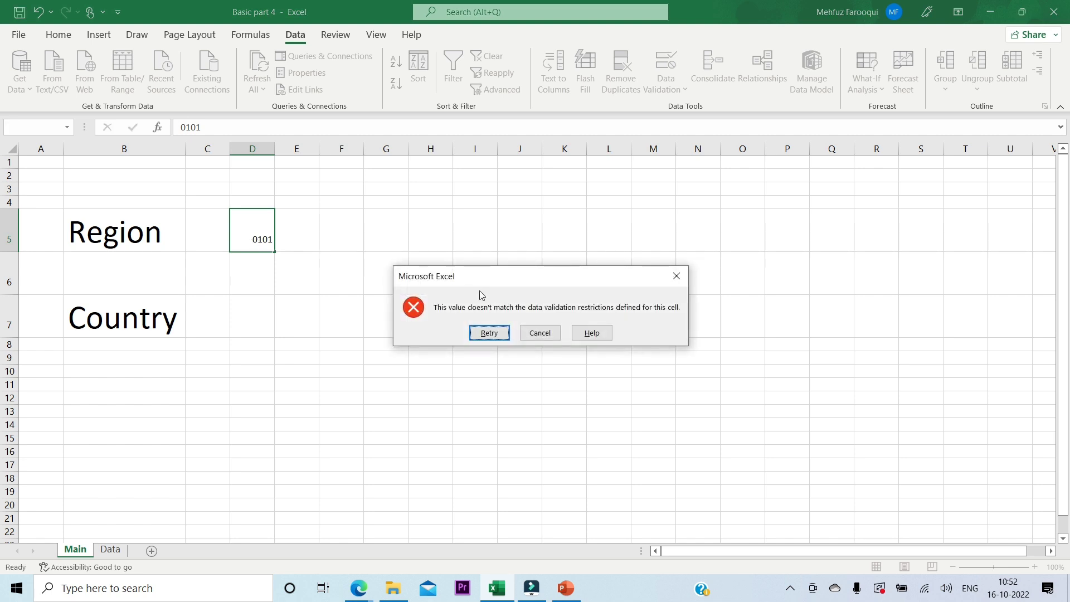
{"action": "left_click", "coordinate": [544, 336]}
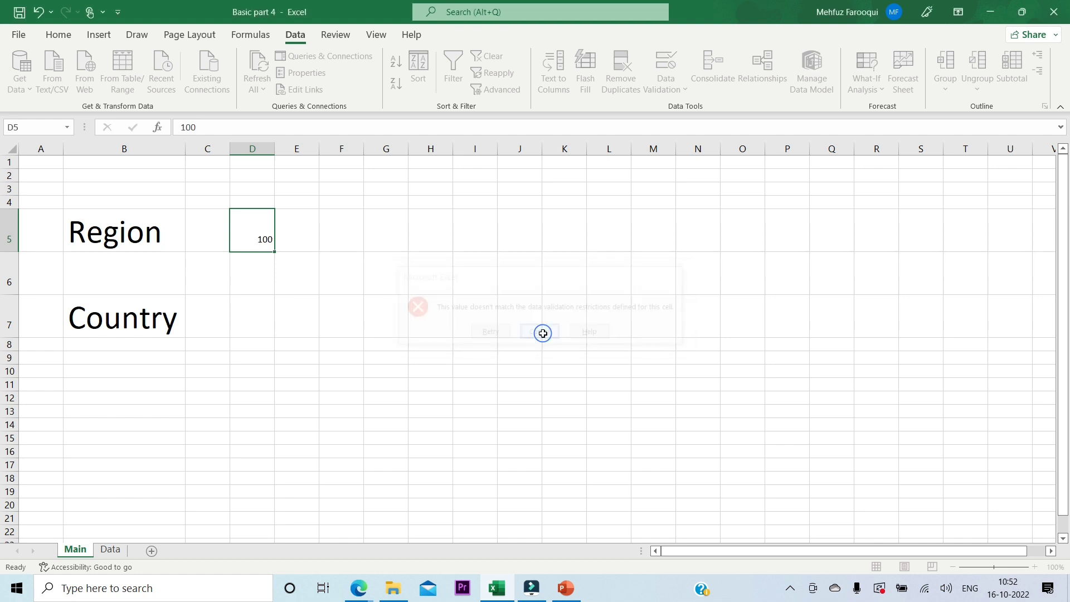
{"action": "key", "text": "Delete"}
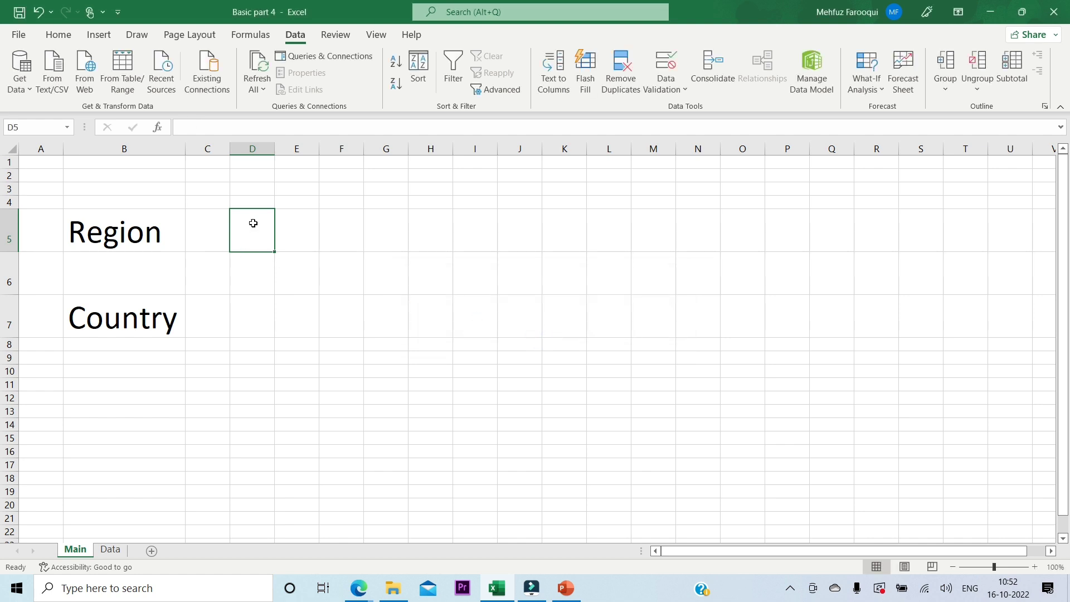
- Change the data validation of cell D5 to allow a List and clear its Source value
{"action": "left_click", "coordinate": [684, 92]}
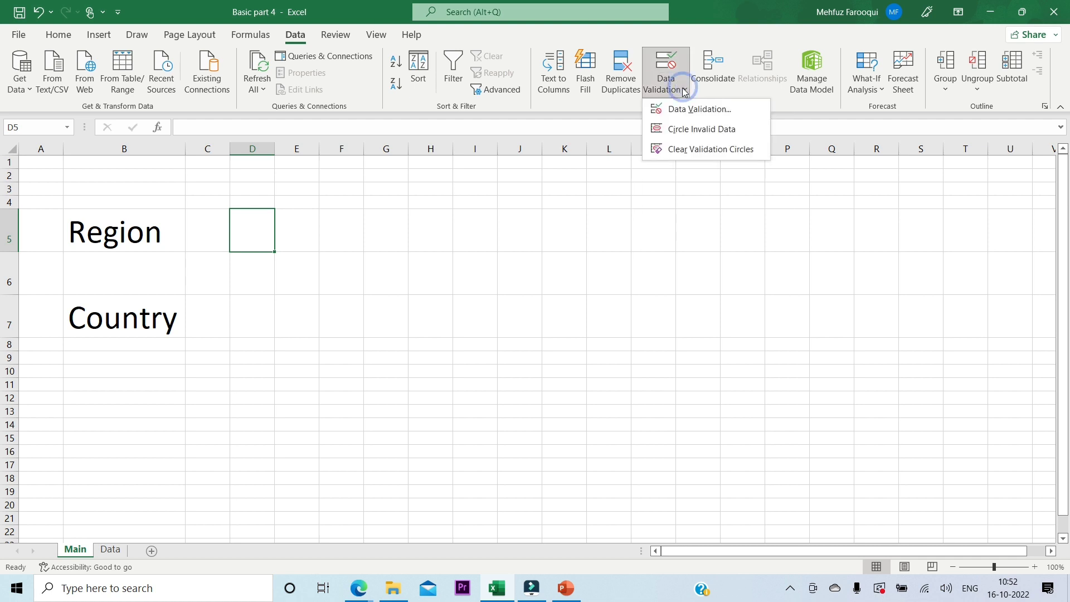
{"action": "left_click", "coordinate": [683, 109]}
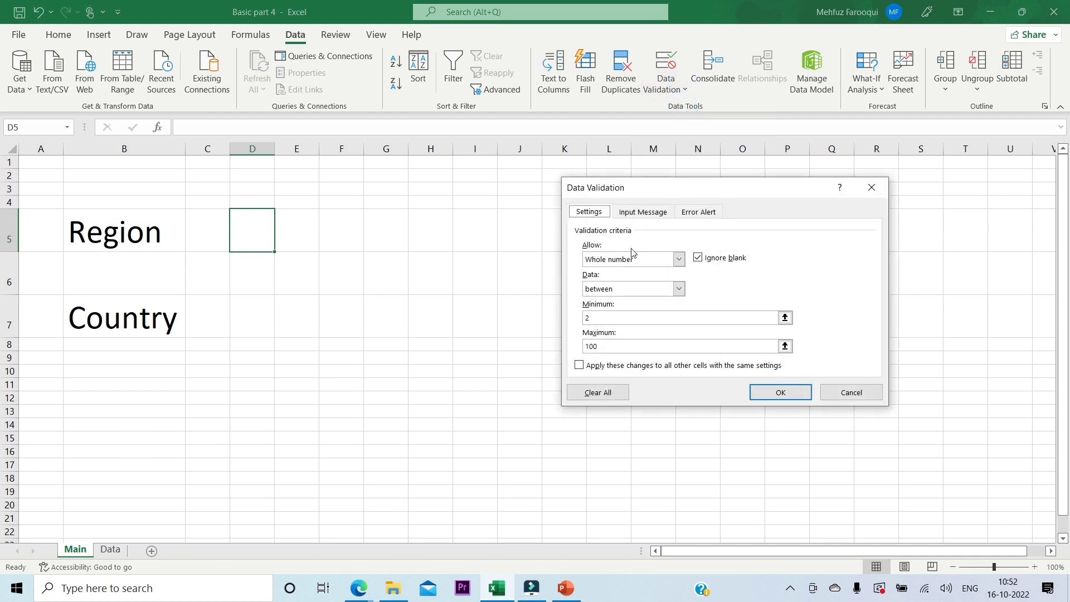
{"action": "left_click", "coordinate": [679, 260]}
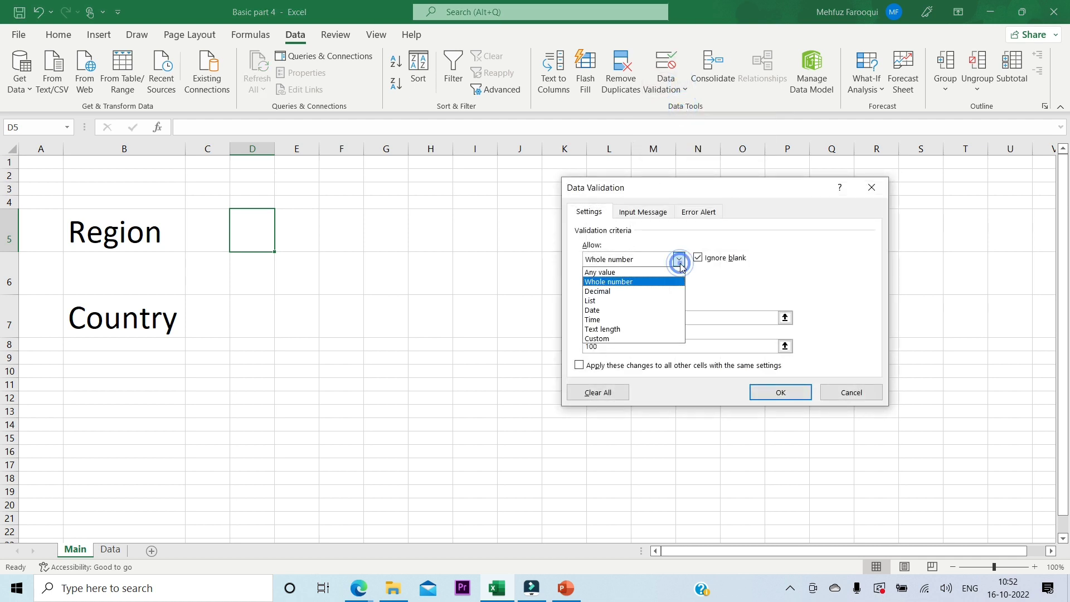
{"action": "left_click", "coordinate": [624, 301]}
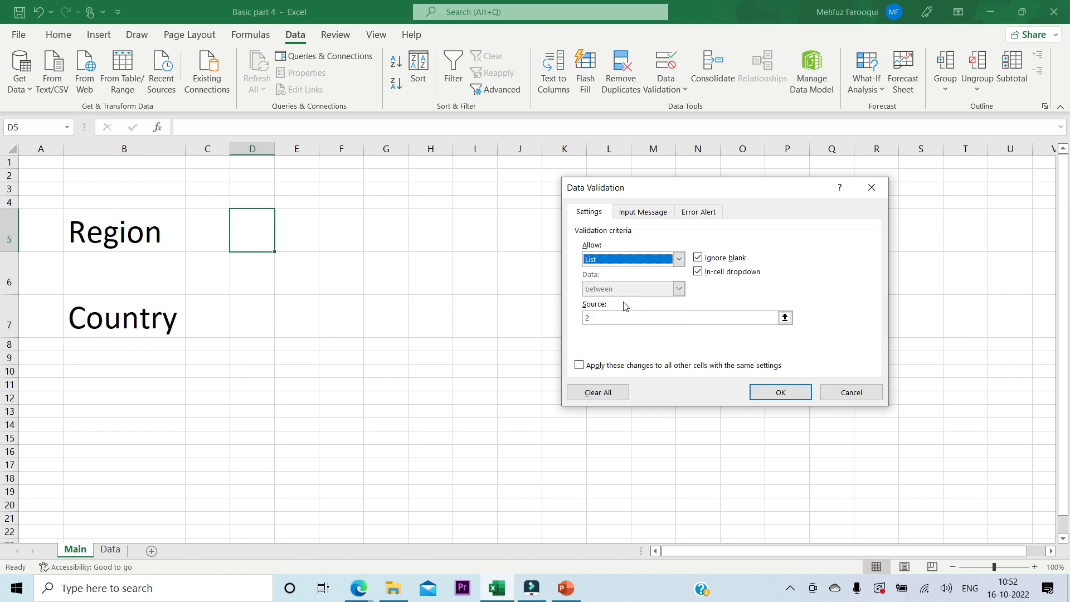
{"action": "left_click", "coordinate": [607, 321]}
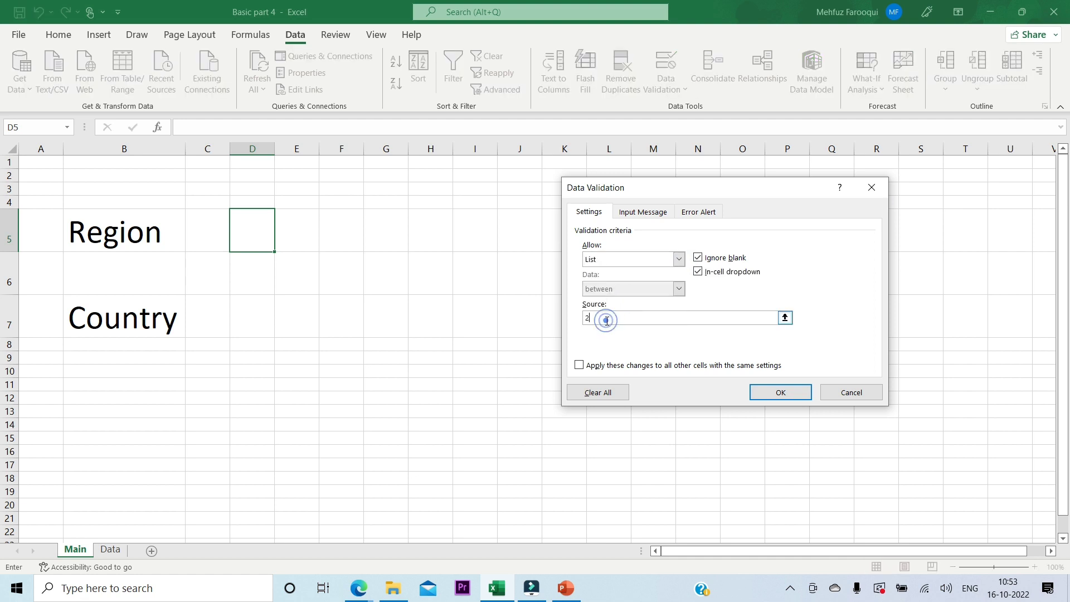
{"action": "key", "text": "BackSpace"}
- Set the list source to the regions in J2:J9 on the Data sheet and apply the validation
{"action": "left_click", "coordinate": [111, 550]}
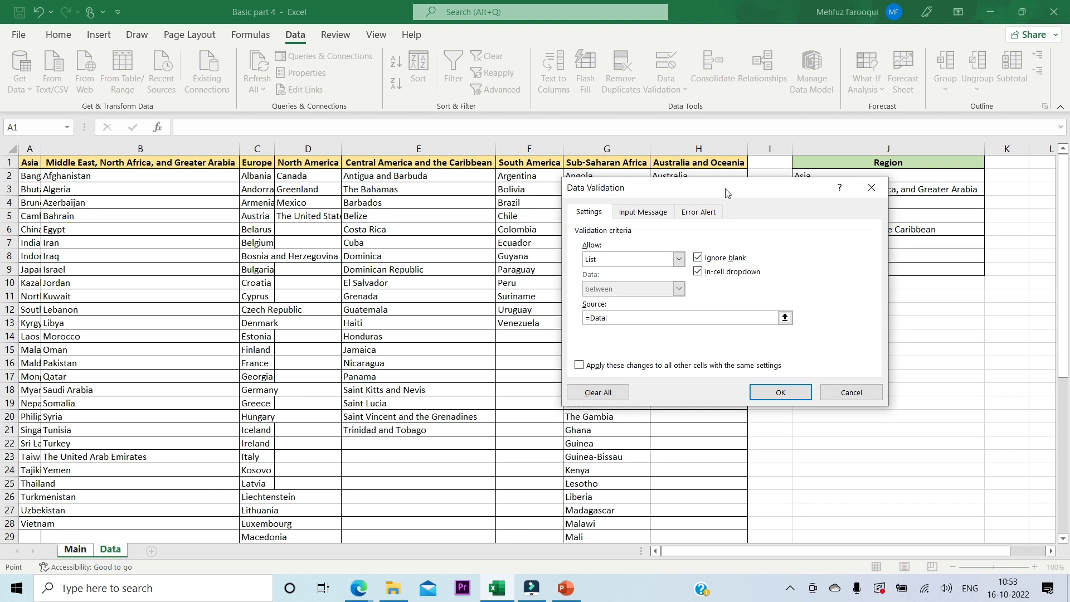
{"action": "left_click_drag", "start_coordinate": [726, 193], "coordinate": [512, 188]}
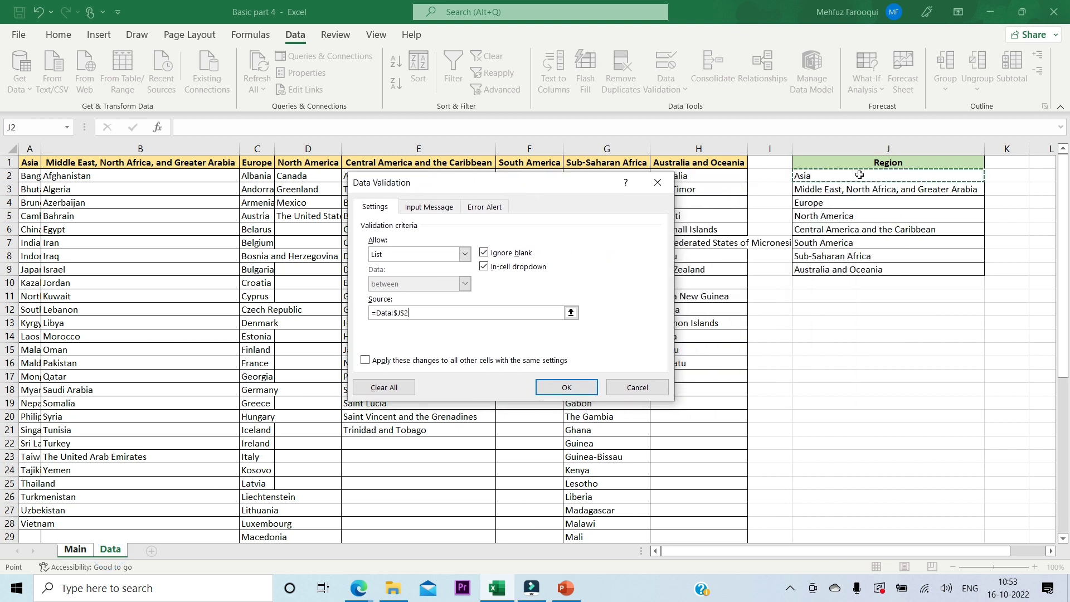
{"action": "left_click", "coordinate": [859, 175]}
{"action": "key", "text": "shift+Down"}
{"action": "key", "text": "shift+Down"}
{"action": "key", "text": "shift+Down"}
{"action": "key", "text": "shift+Down"}
{"action": "key", "text": "shift+Down"}
{"action": "key", "text": "shift+Down"}
{"action": "key", "text": "shift+Down"}
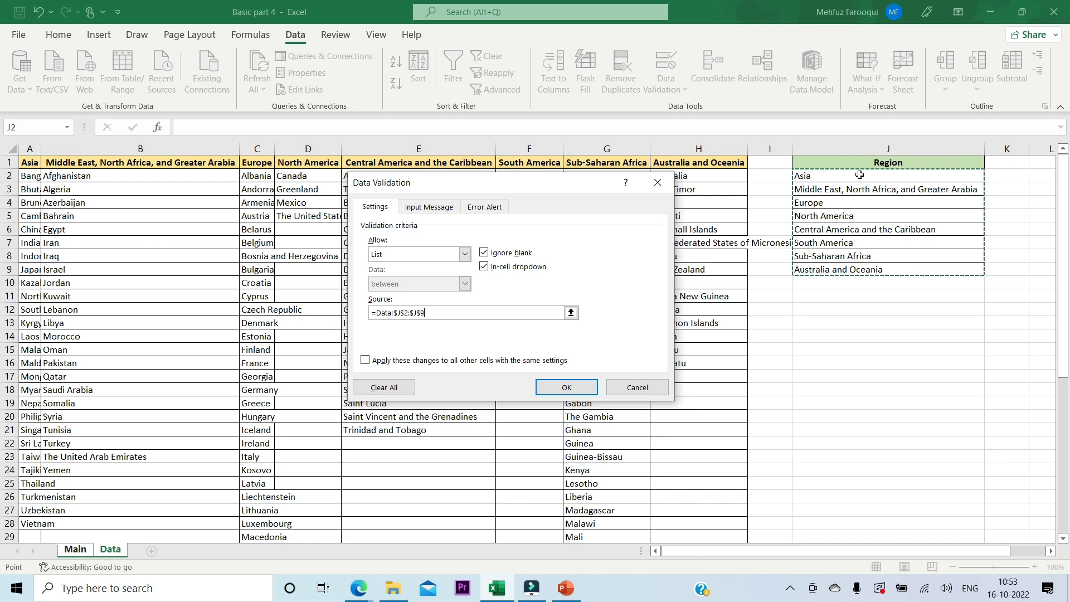
{"action": "left_click_drag", "start_coordinate": [859, 175], "coordinate": [854, 266]}
{"action": "left_click", "coordinate": [564, 388]}
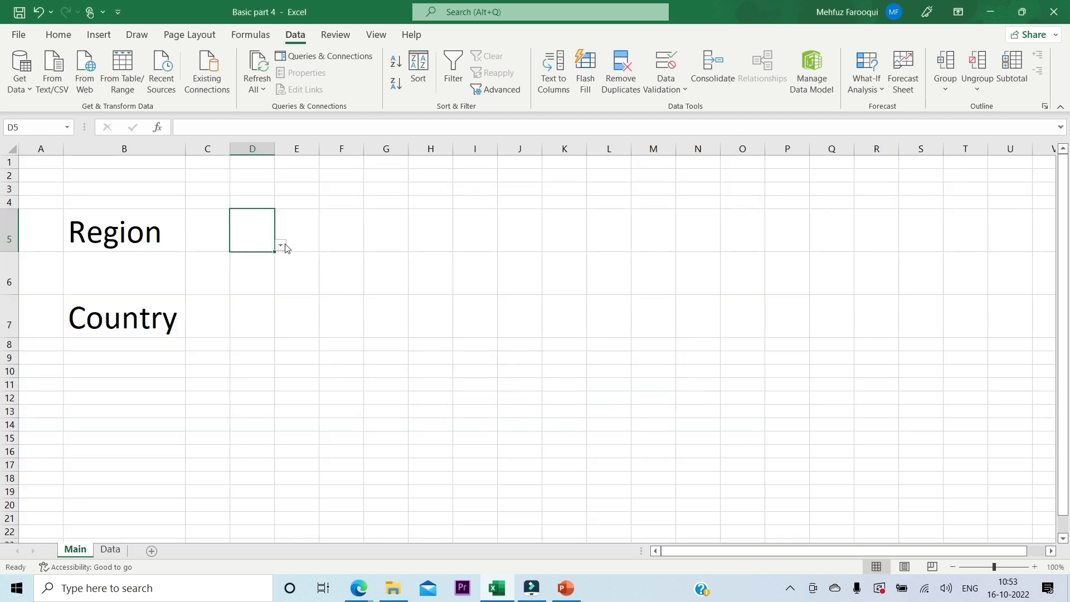
- View the region list of cell D5 and widen column D to fit the full region names
{"action": "left_click", "coordinate": [280, 245]}
{"action": "key", "text": "Down"}
{"action": "key", "text": "Down"}
{"action": "key", "text": "Down"}
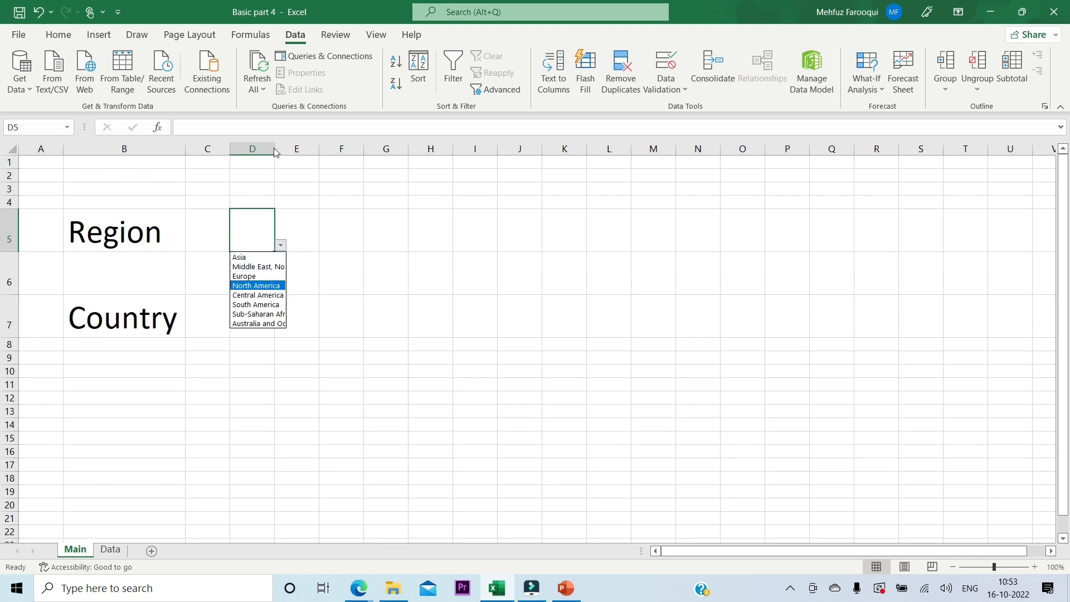
{"action": "left_click_drag", "start_coordinate": [274, 148], "coordinate": [395, 148]}
{"action": "left_click", "coordinate": [399, 254]}
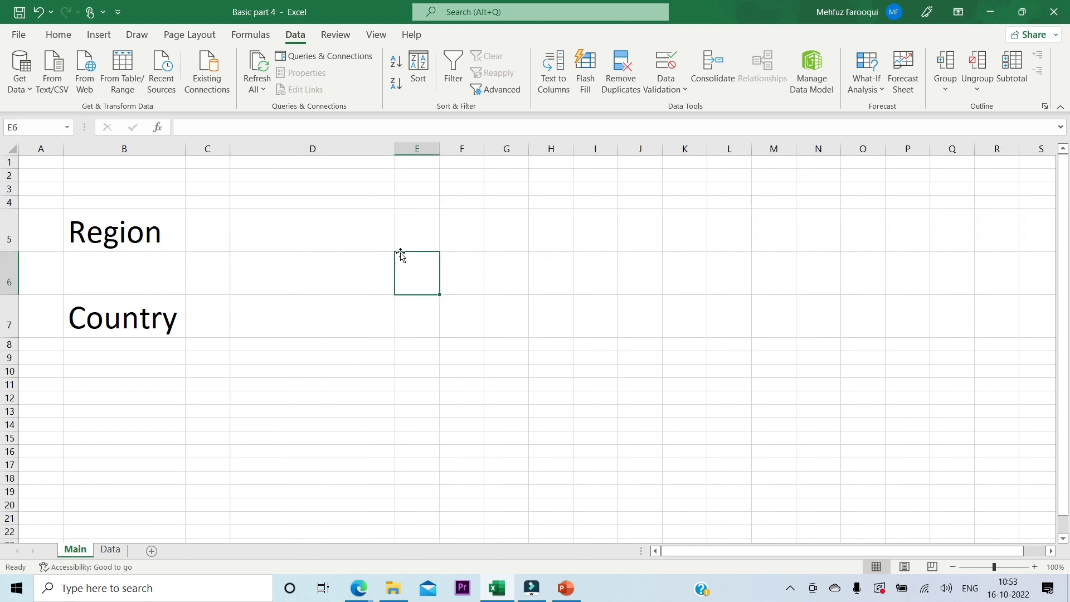
- Test the drop-down in cell D5 by choosing North America, clear the cell and view the list again
{"action": "left_click", "coordinate": [344, 227]}
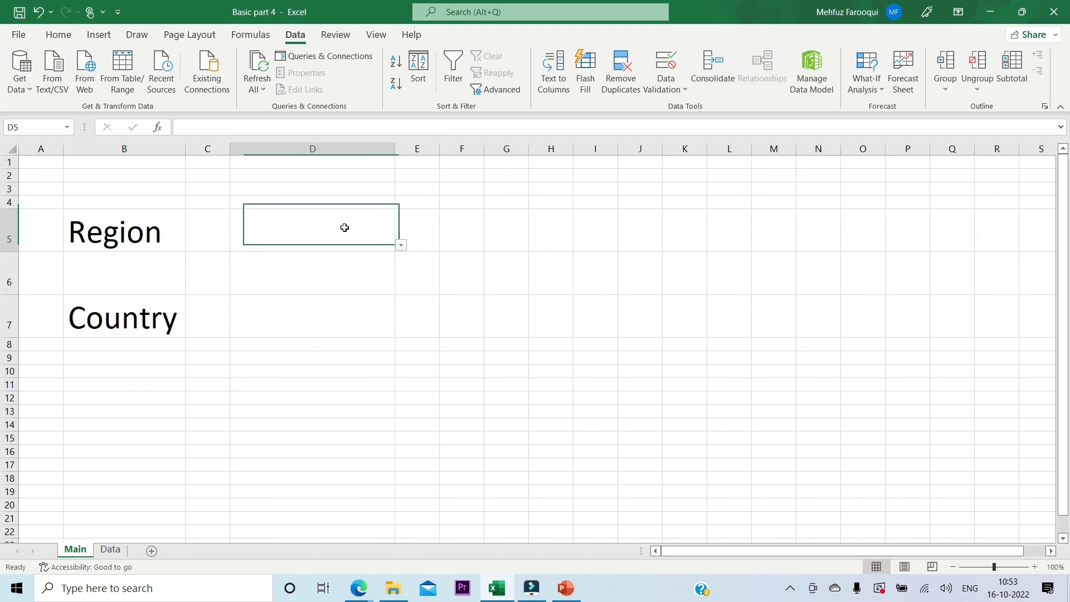
{"action": "left_click", "coordinate": [401, 245]}
{"action": "left_click", "coordinate": [367, 266]}
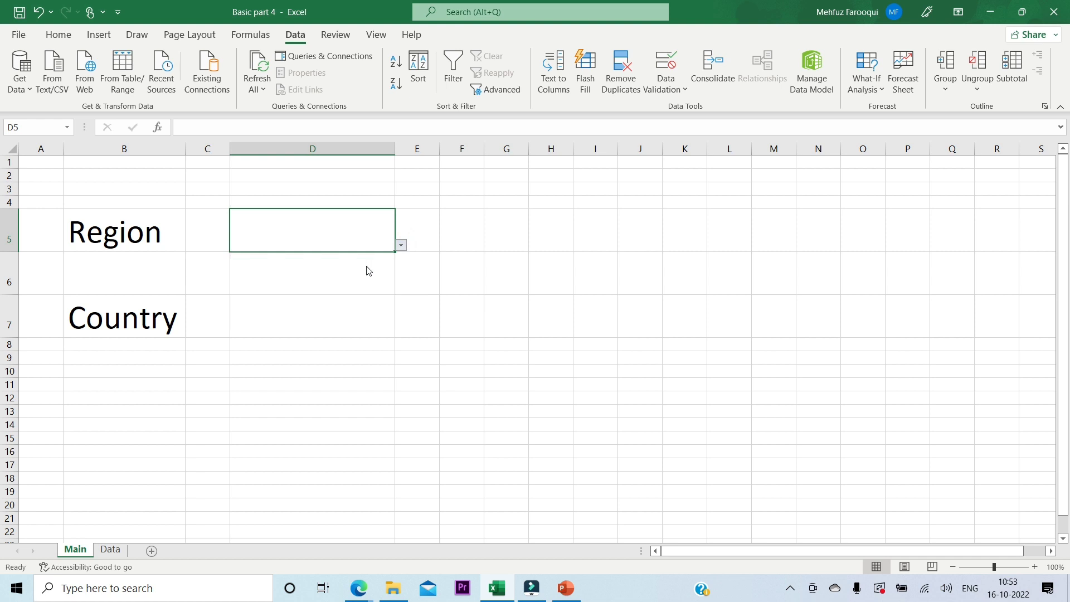
{"action": "left_click", "coordinate": [401, 245]}
{"action": "left_click", "coordinate": [345, 287]}
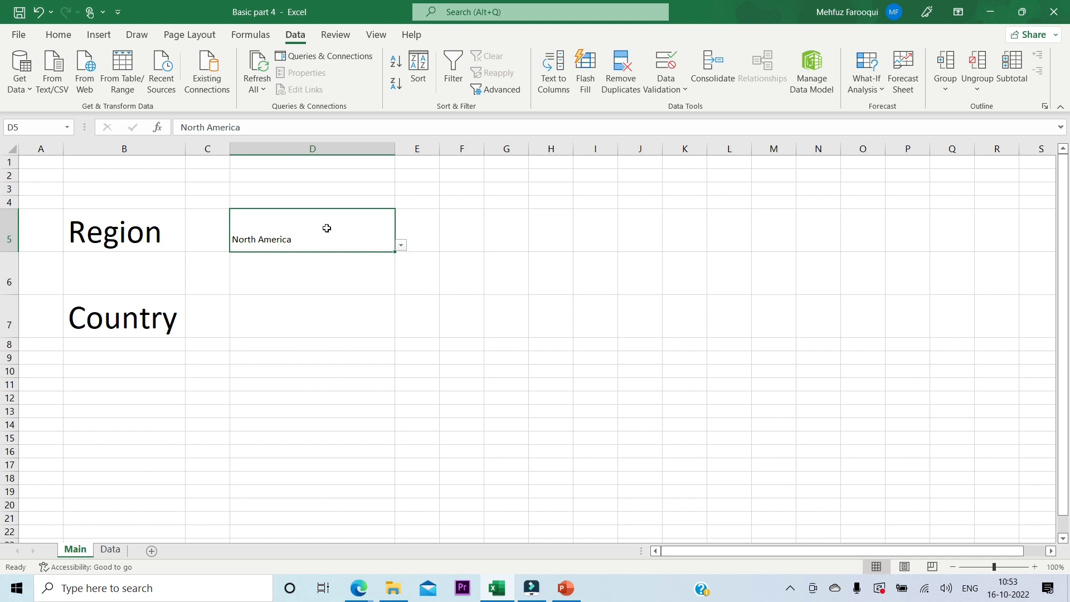
{"action": "key", "text": "Delete"}
{"action": "left_click", "coordinate": [402, 246]}
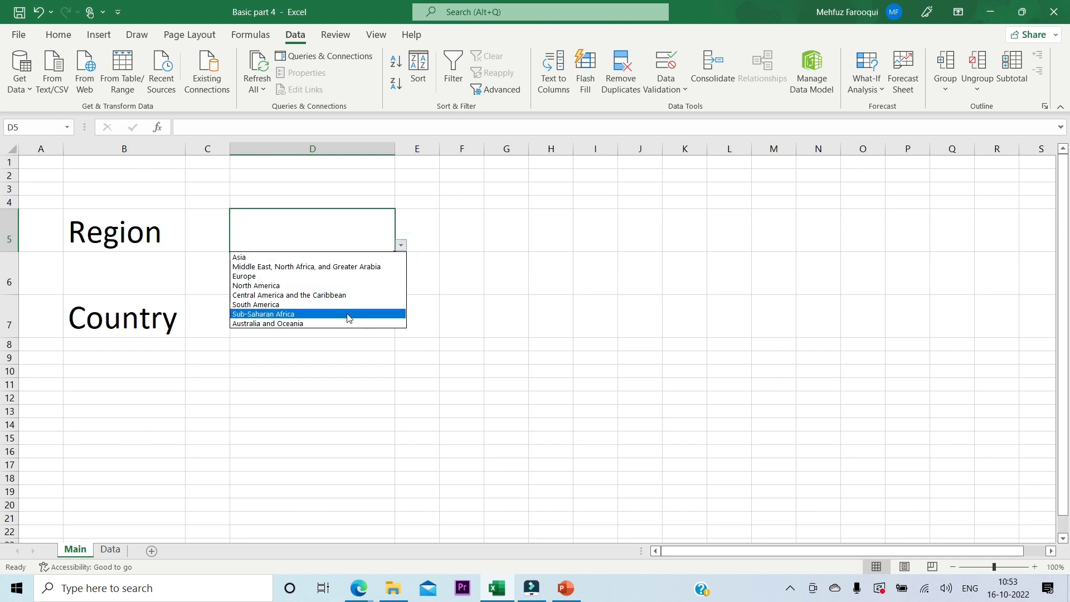
{"action": "left_click", "coordinate": [578, 197]}
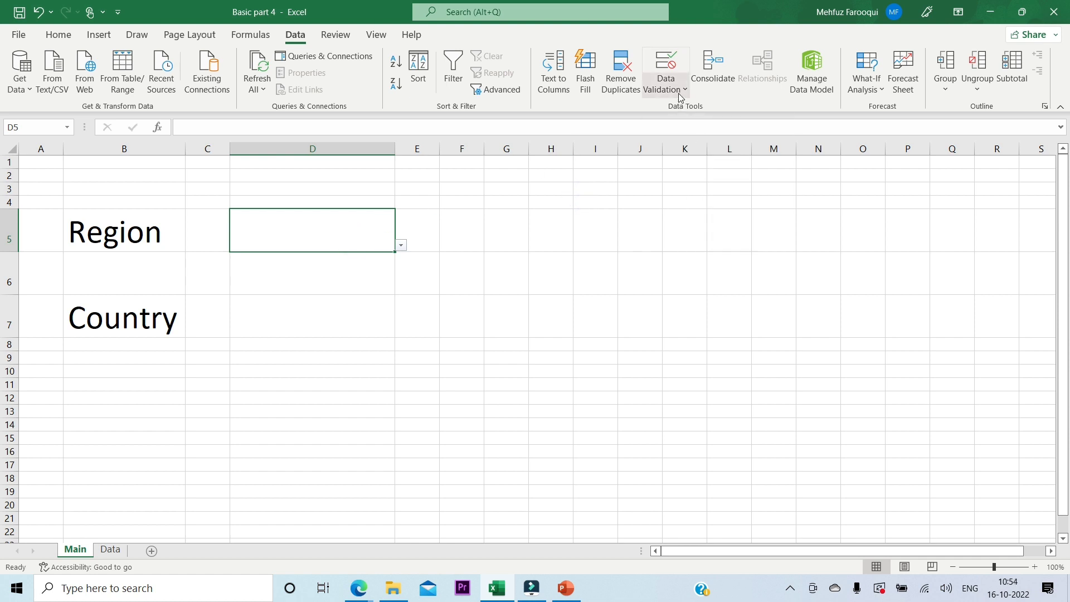
- Clear all data validation settings from cell D5 on the Main sheet
{"action": "left_click", "coordinate": [679, 96]}
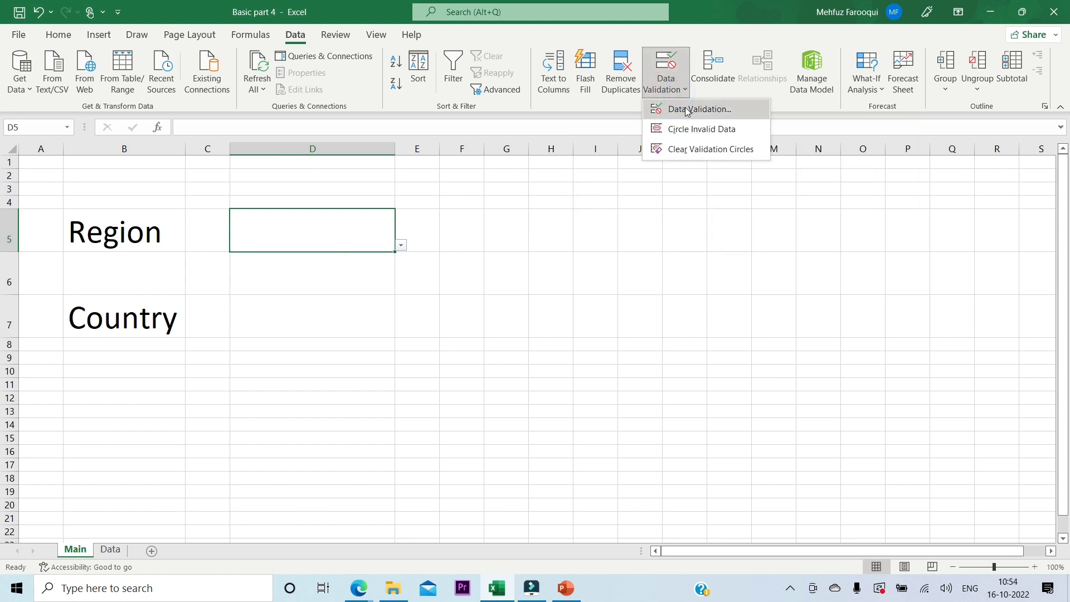
{"action": "left_click", "coordinate": [687, 109]}
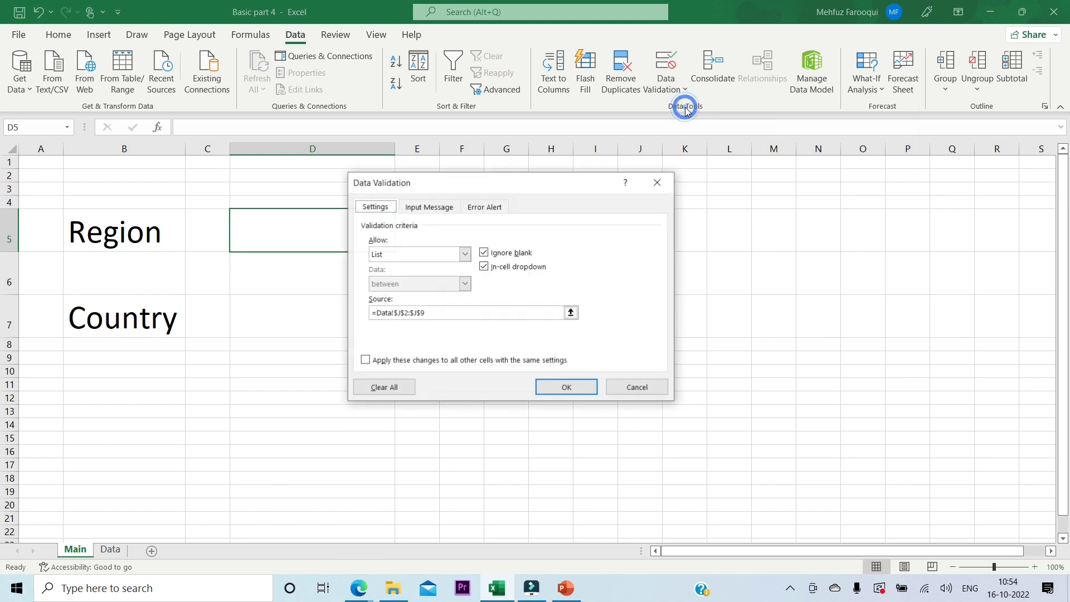
{"action": "left_click", "coordinate": [366, 360]}
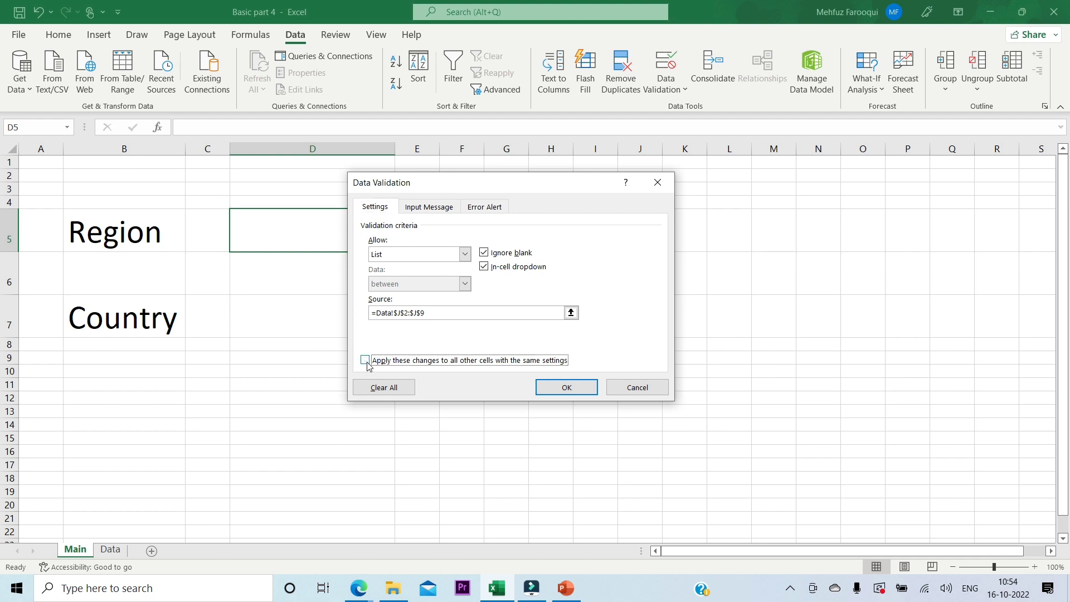
{"action": "left_click", "coordinate": [393, 389]}
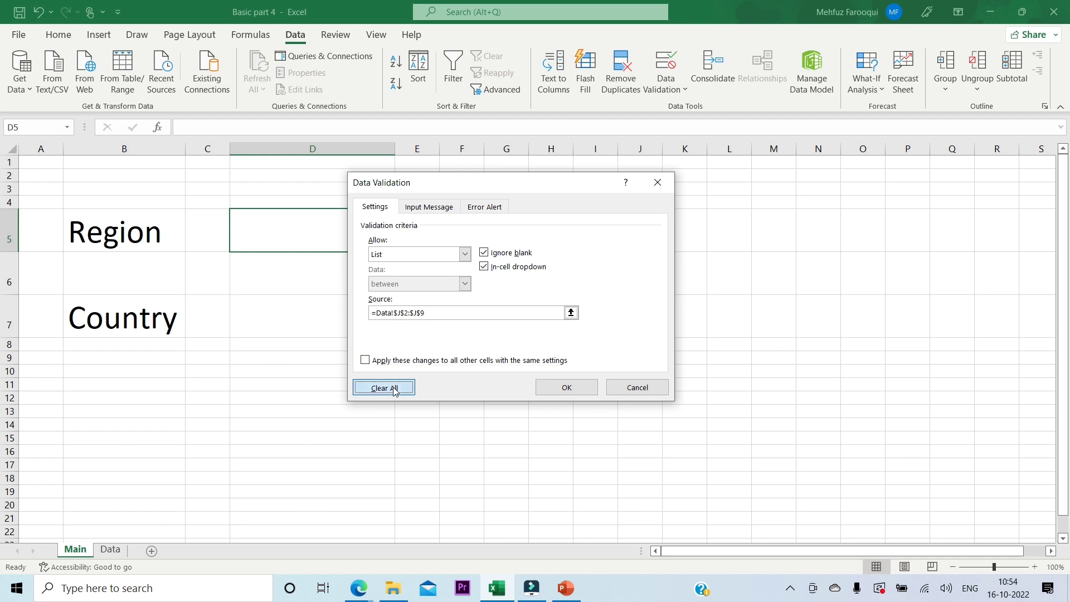
{"action": "left_click", "coordinate": [550, 389]}
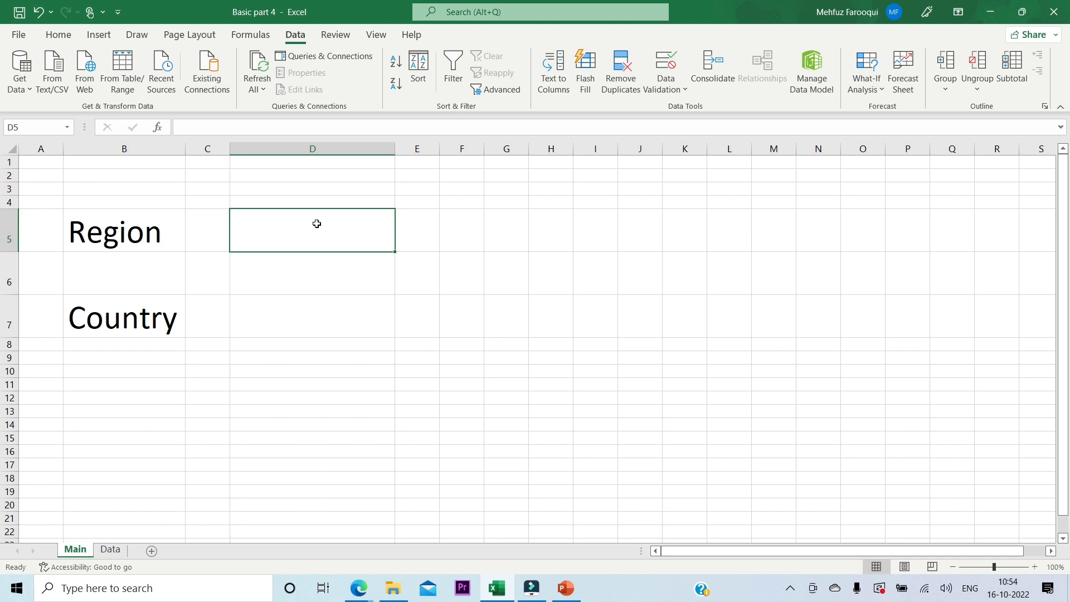
{"action": "left_click", "coordinate": [331, 288]}
{"action": "left_click", "coordinate": [353, 227]}
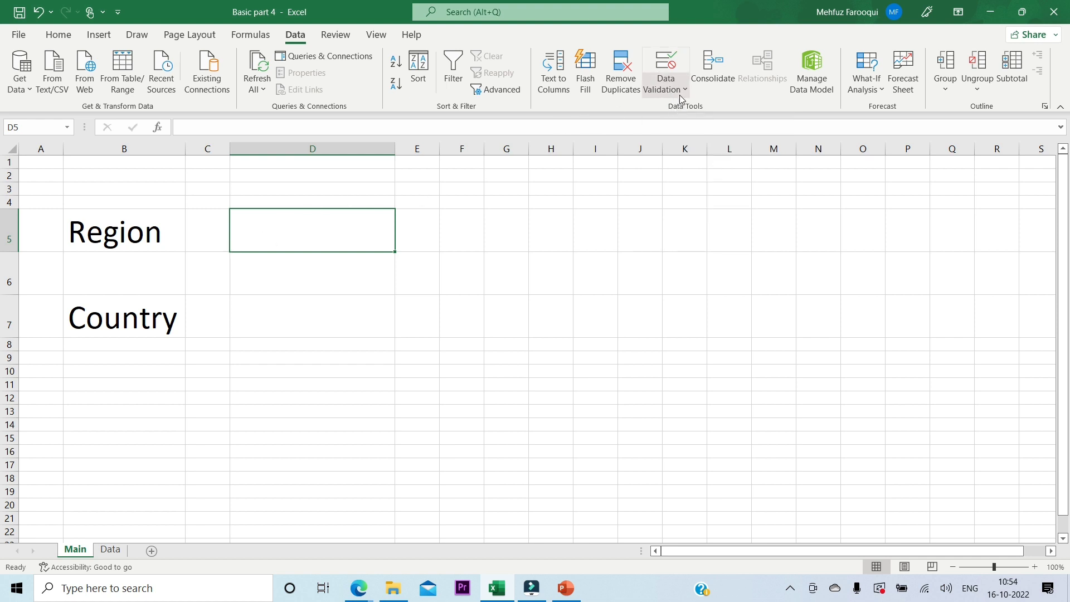
- Name the region list in J2:J9 on the Data sheet Region
{"action": "left_click", "coordinate": [109, 553]}
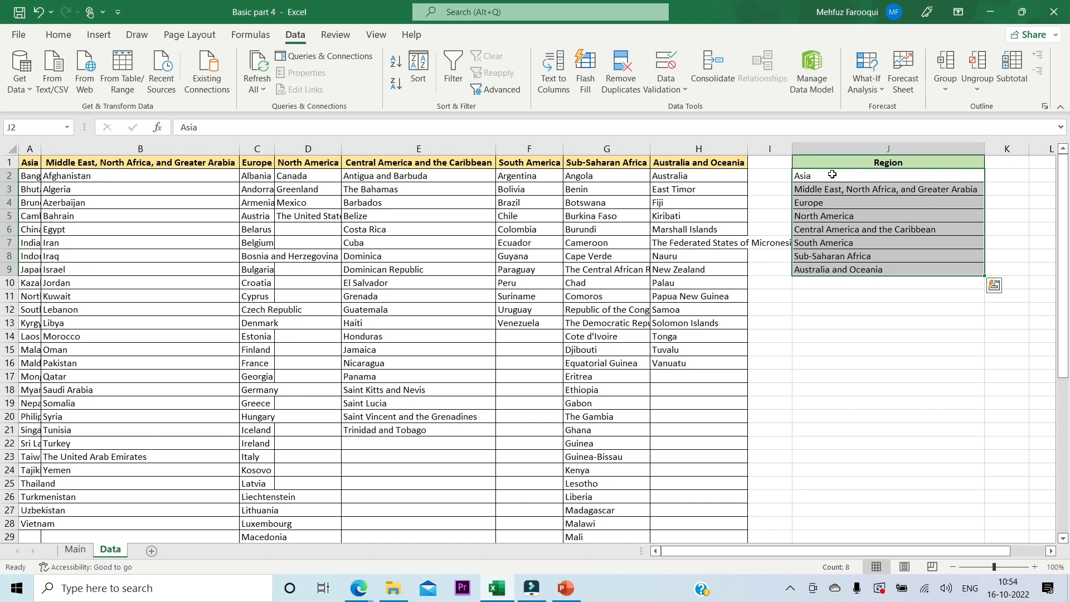
{"action": "key", "text": "Down"}
{"action": "key", "text": "Up"}
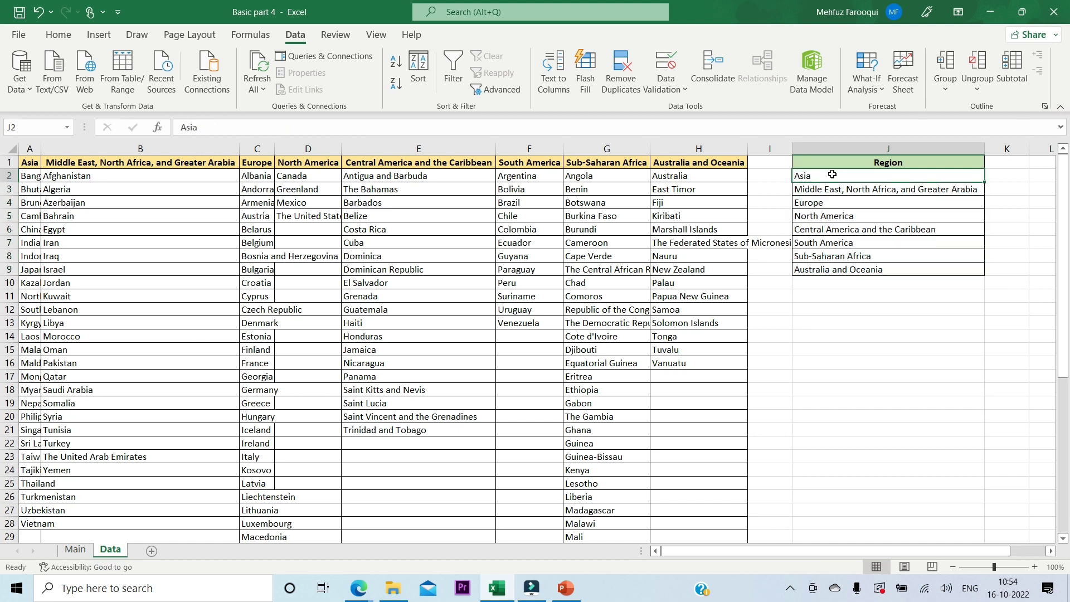
{"action": "key", "text": "ctrl+shift+Down"}
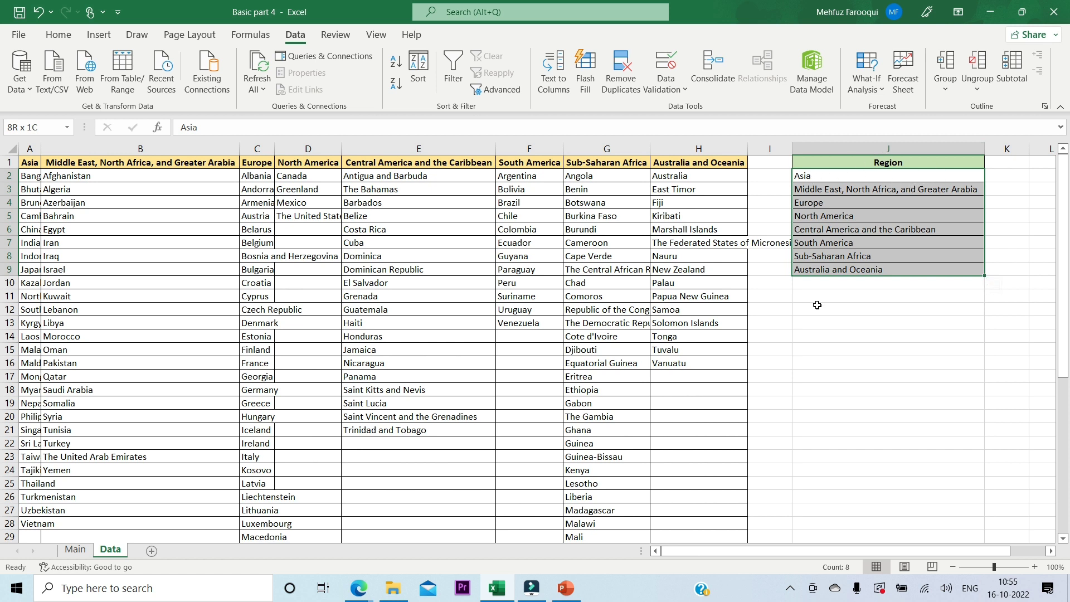
{"action": "left_click", "coordinate": [43, 126]}
{"action": "type", "text": "Region"}
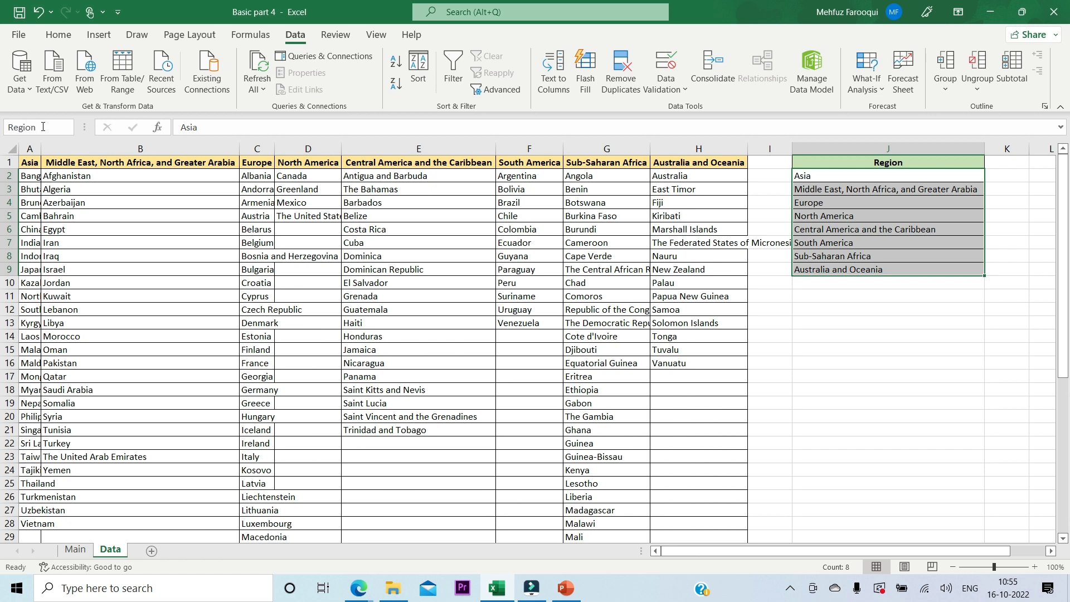
{"action": "key", "text": "Return"}
- Check the range name of the region list by reselecting J2:J9 and briefly shortening the selection by one row
{"action": "left_click", "coordinate": [821, 177]}
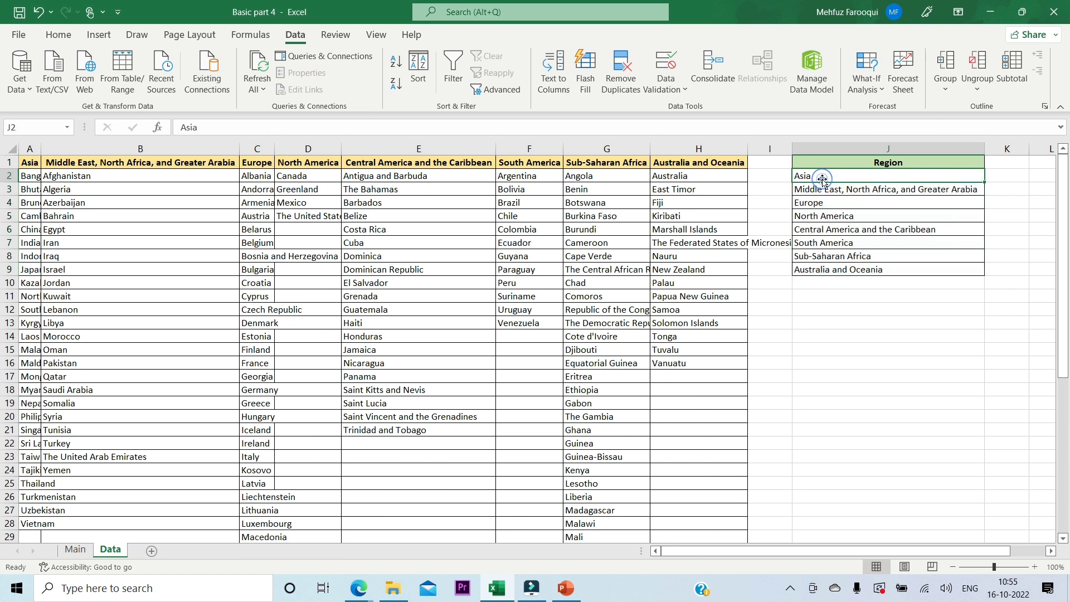
{"action": "key", "text": "ctrl+shift+Down"}
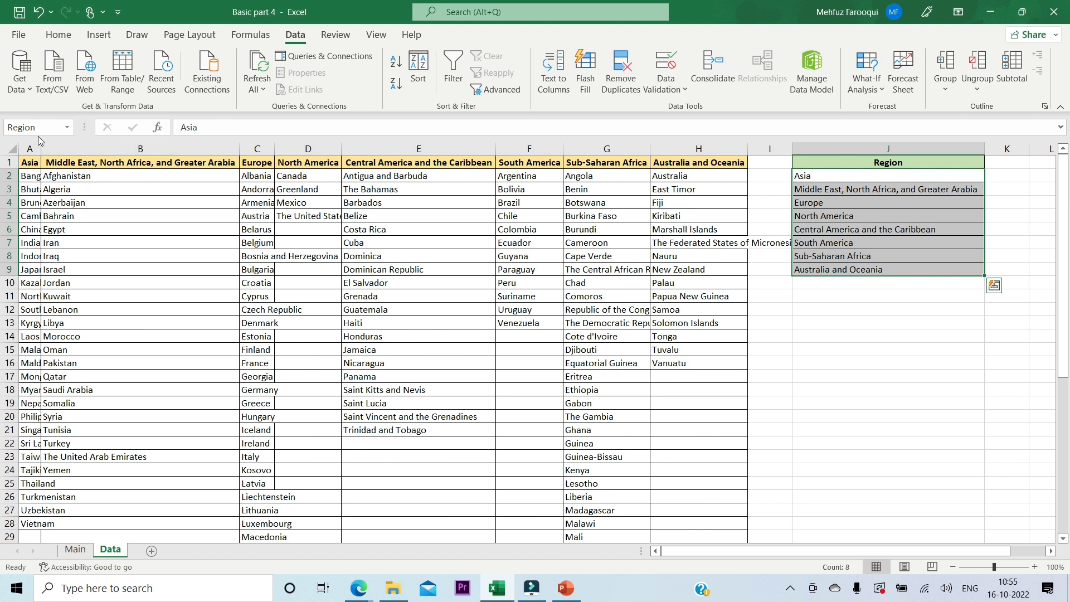
{"action": "key", "text": "shift+Up"}
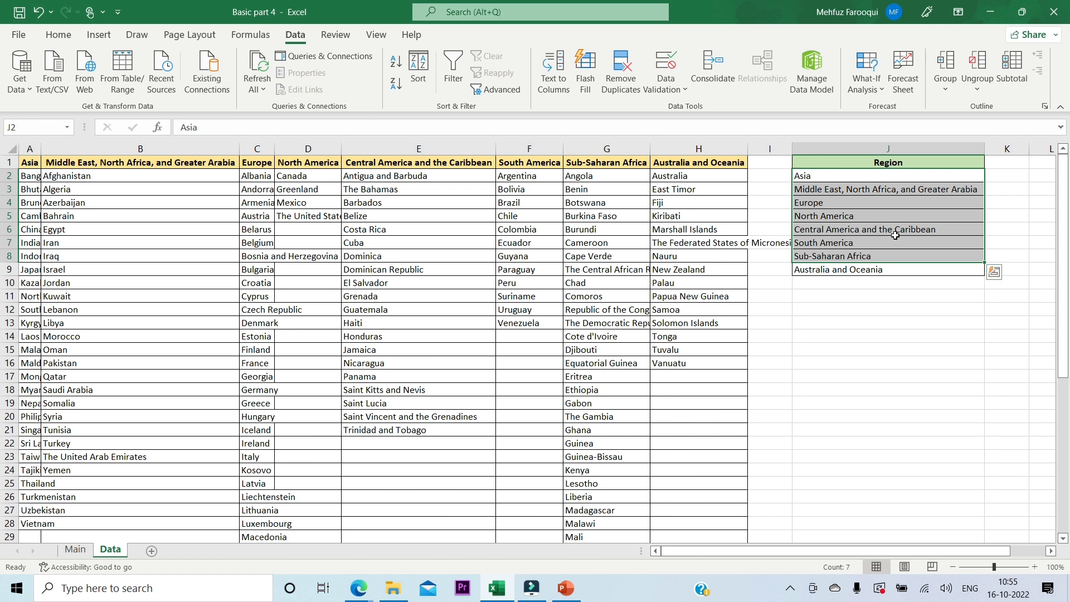
{"action": "key", "text": "shift+Down"}
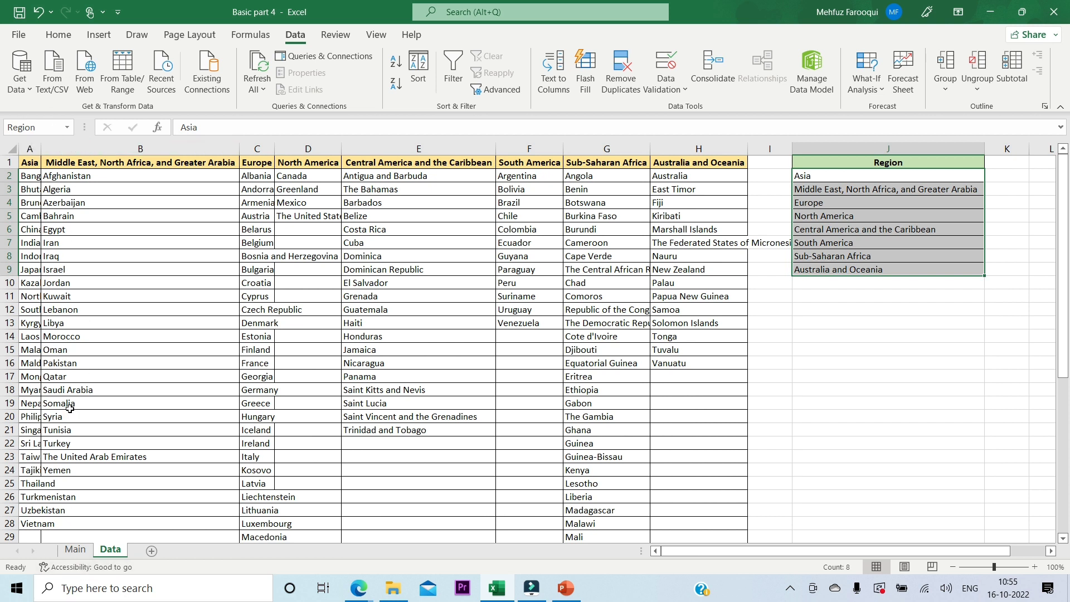
- Add List data validation to cell D5 on the Main sheet with the source =Region and check its drop-down
{"action": "left_click", "coordinate": [84, 550]}
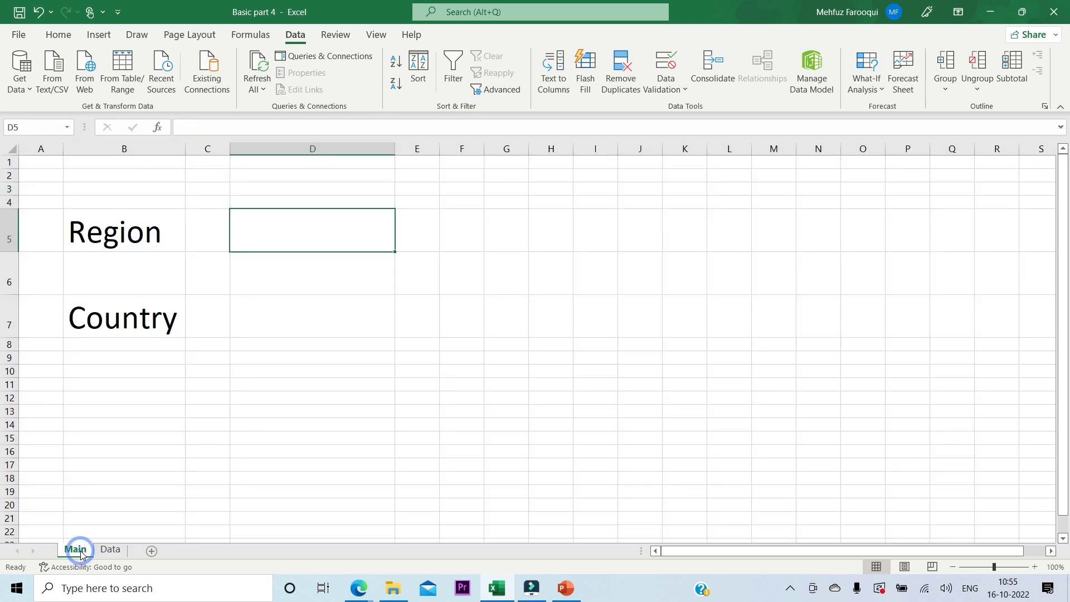
{"action": "left_click", "coordinate": [685, 90]}
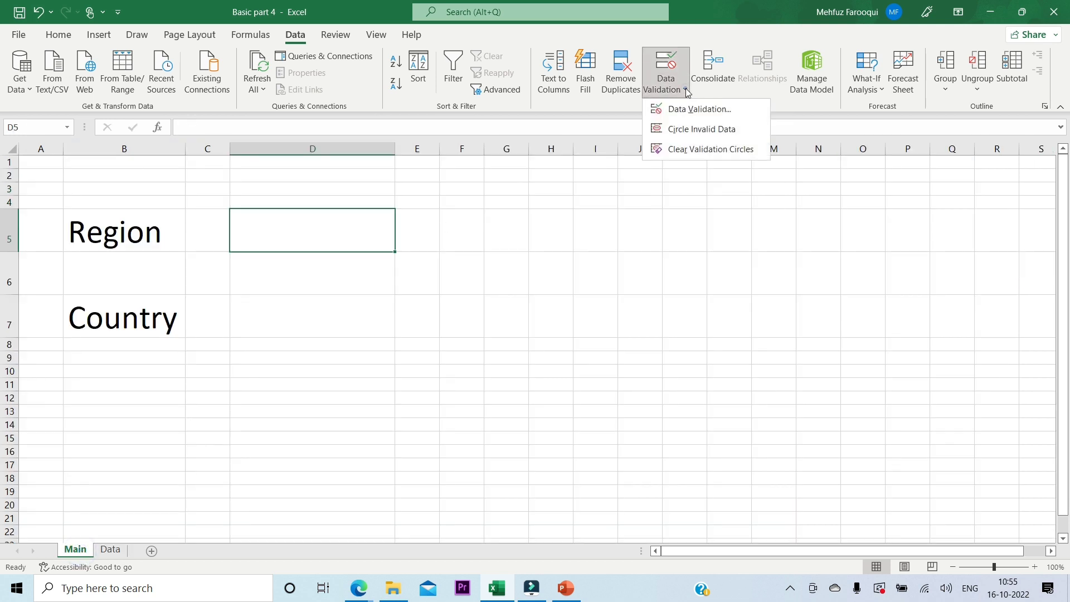
{"action": "left_click", "coordinate": [691, 109]}
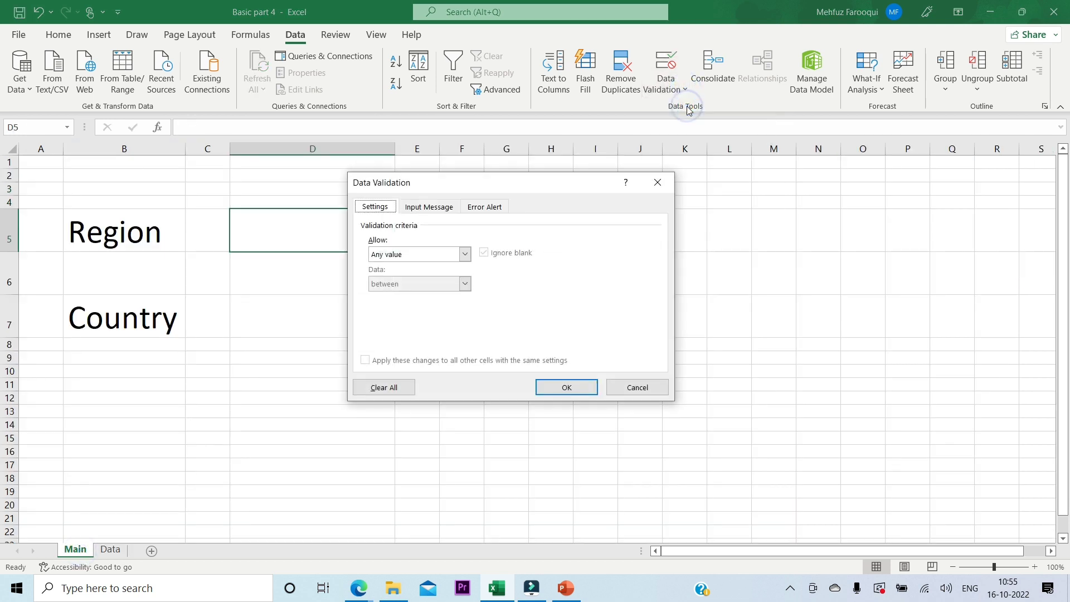
{"action": "left_click", "coordinate": [466, 254]}
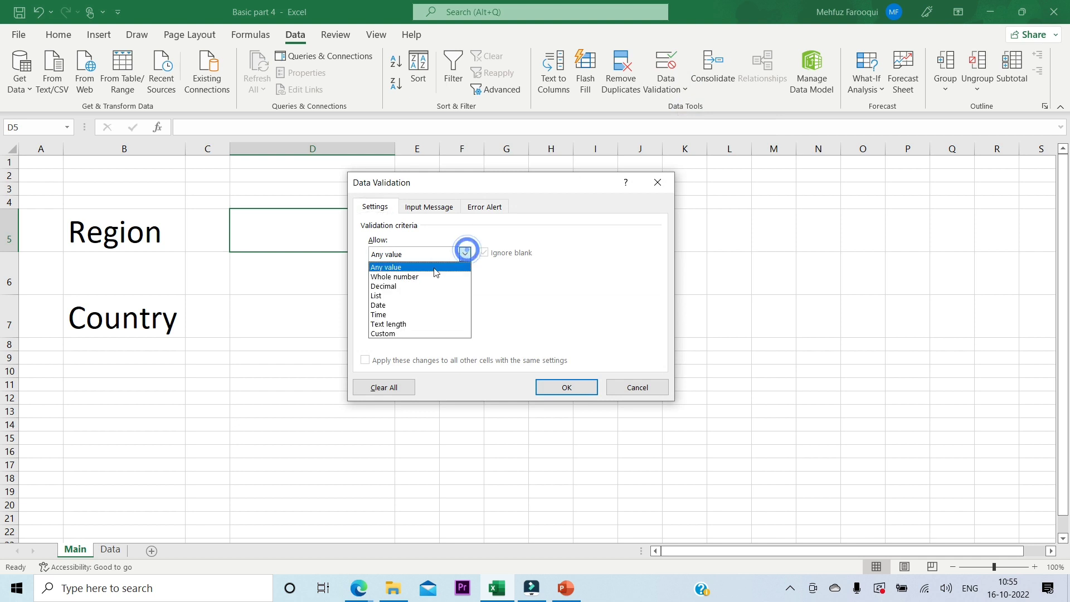
{"action": "left_click", "coordinate": [392, 296]}
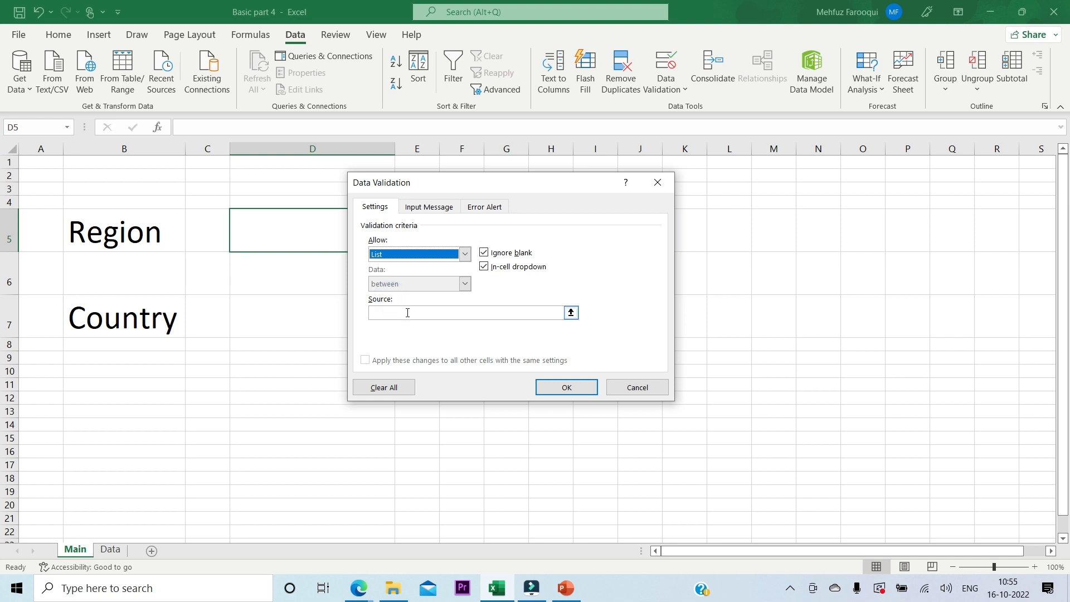
{"action": "left_click", "coordinate": [407, 313]}
{"action": "left_click", "coordinate": [407, 312]}
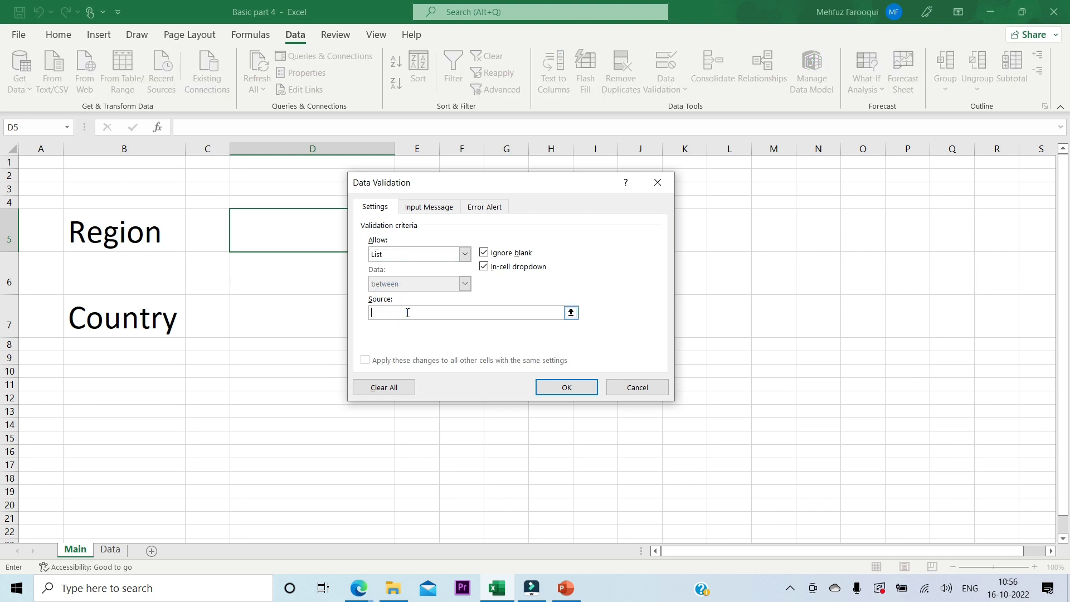
{"action": "type", "text": "=Region"}
{"action": "left_click", "coordinate": [560, 388]}
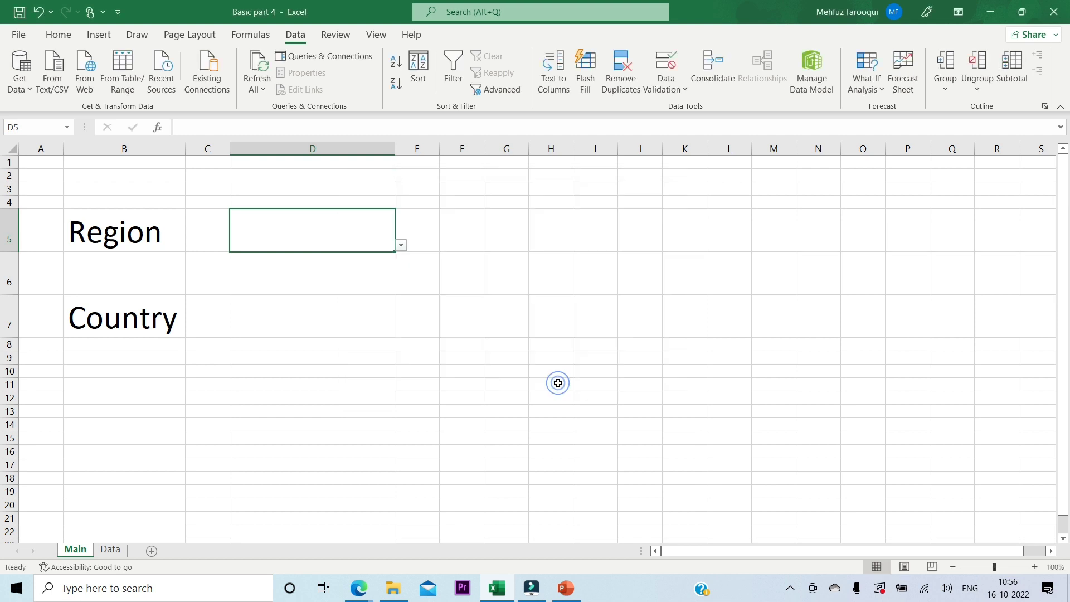
{"action": "left_click", "coordinate": [401, 245]}
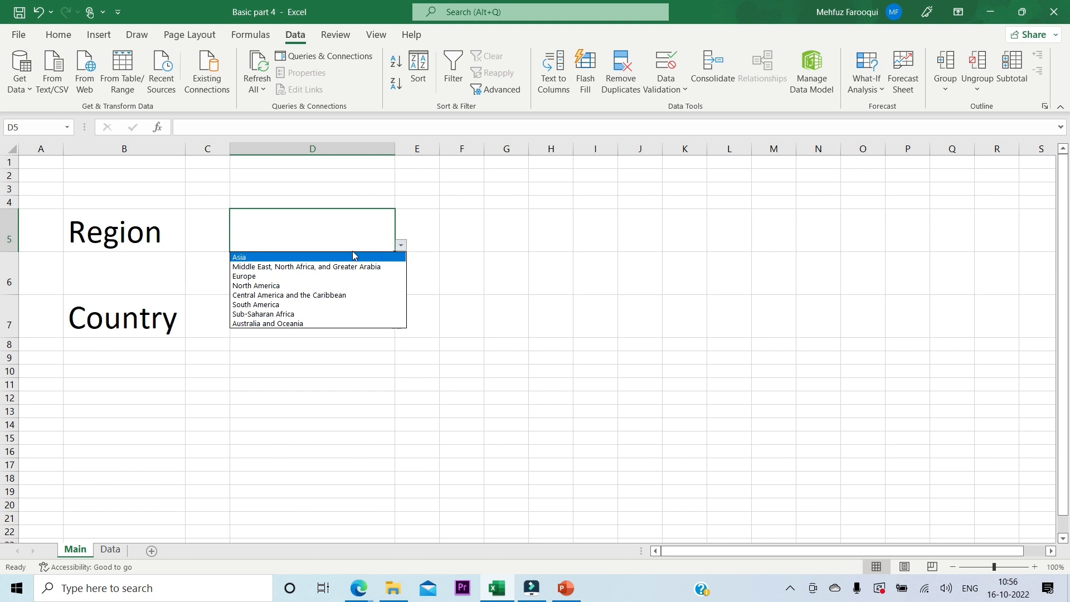
{"action": "left_click", "coordinate": [286, 396]}
- Name the list of Asian countries in A2:A28 on the Data sheet Asia
{"action": "left_click", "coordinate": [110, 548]}
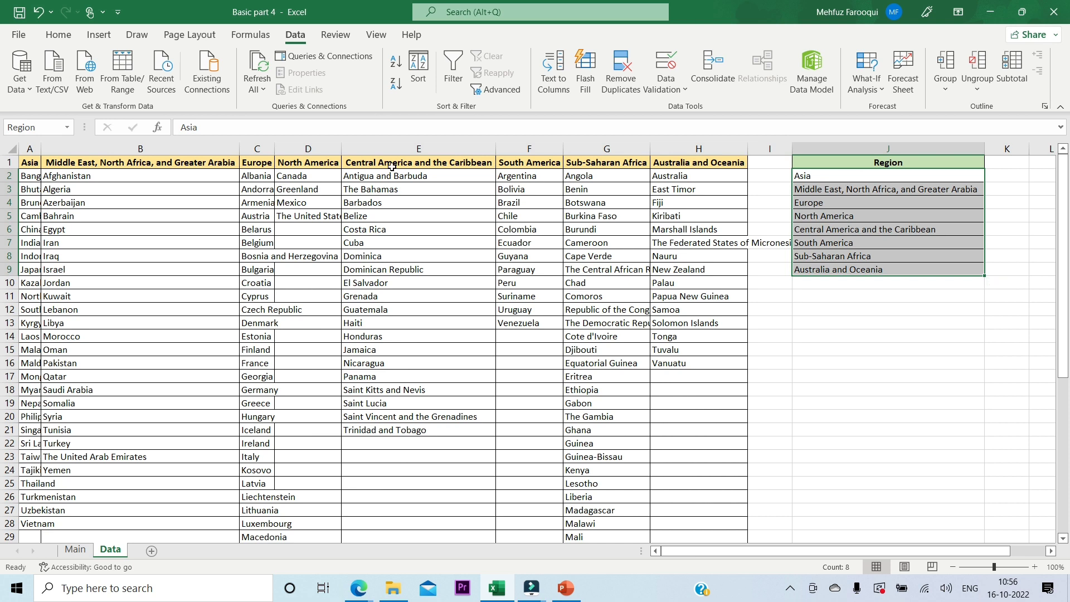
{"action": "left_click", "coordinate": [28, 177]}
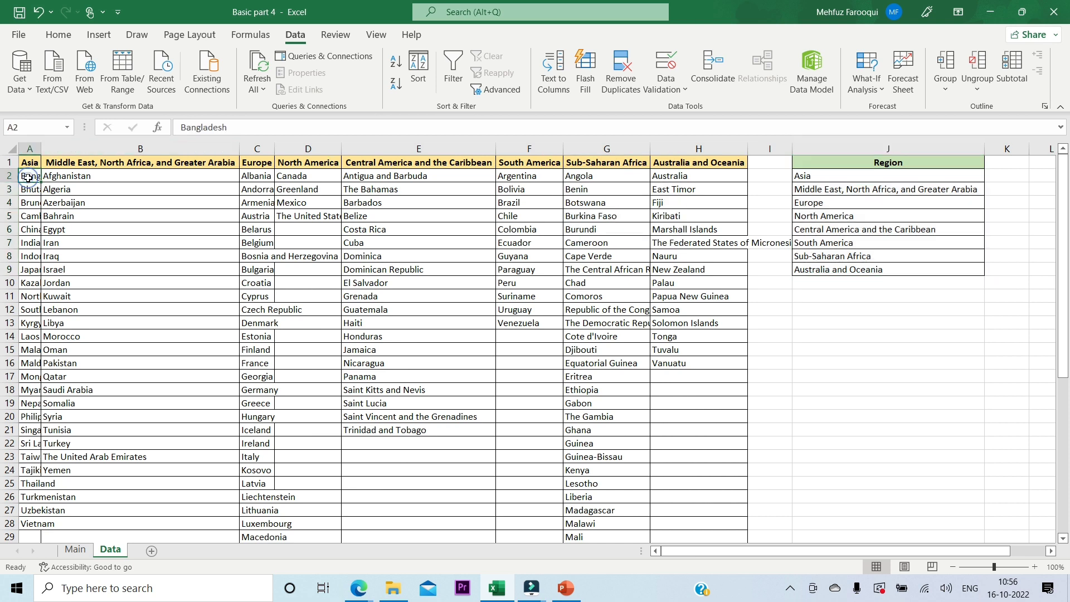
{"action": "key", "text": "ctrl+shift+Down"}
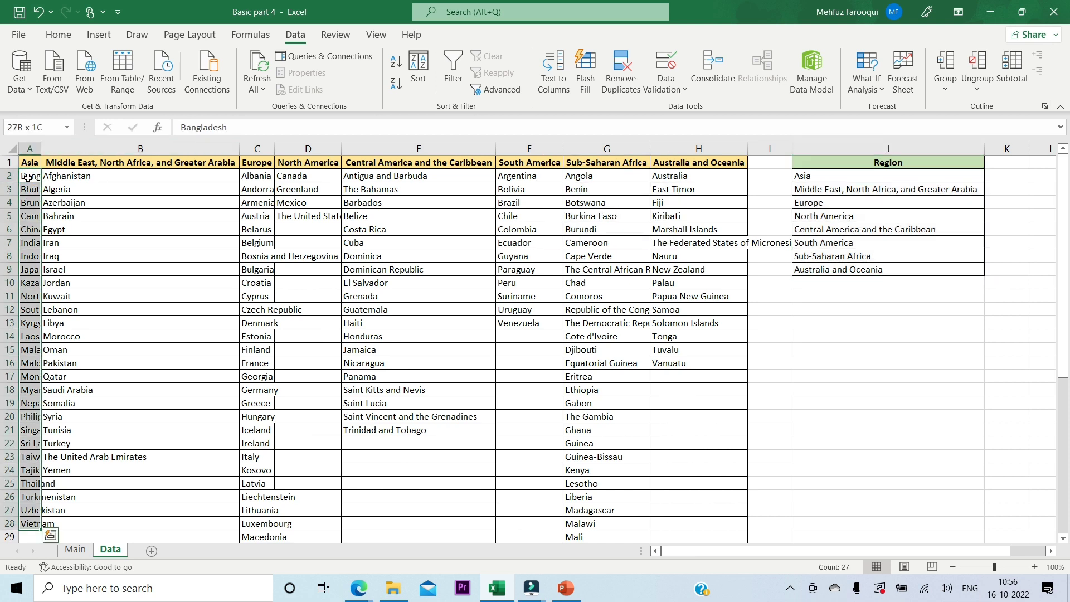
{"action": "left_click", "coordinate": [44, 127]}
{"action": "type", "text": "Asia"}
{"action": "key", "text": "Return"}
- Try to name the range B2:B24 on the Data sheet with the text of header B1, Middle East North Africa and Greater Arabia
{"action": "left_click", "coordinate": [95, 173]}
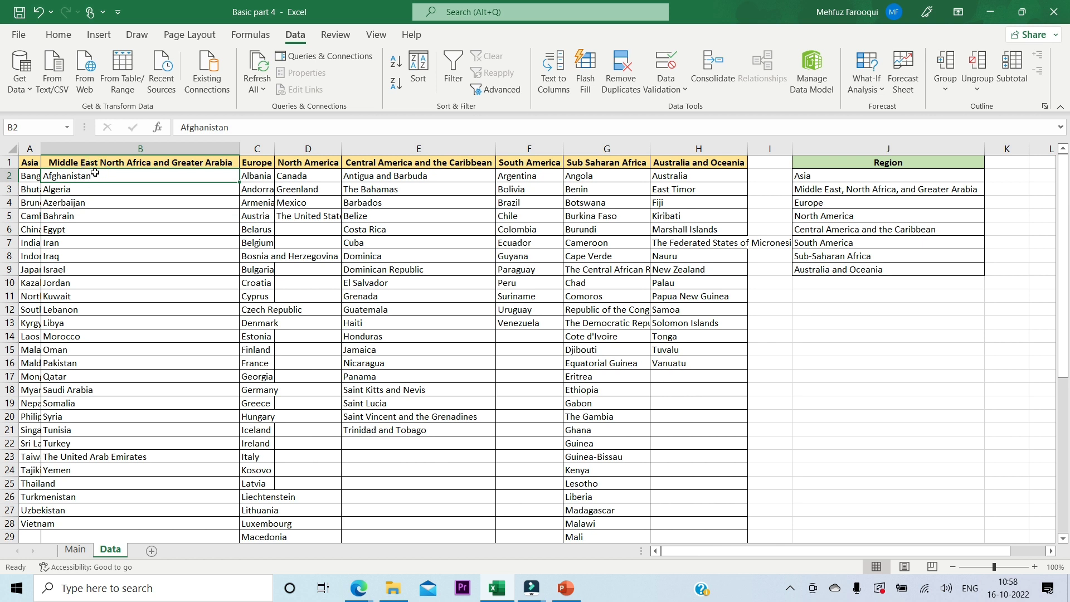
{"action": "key", "text": "ctrl+shift+Down"}
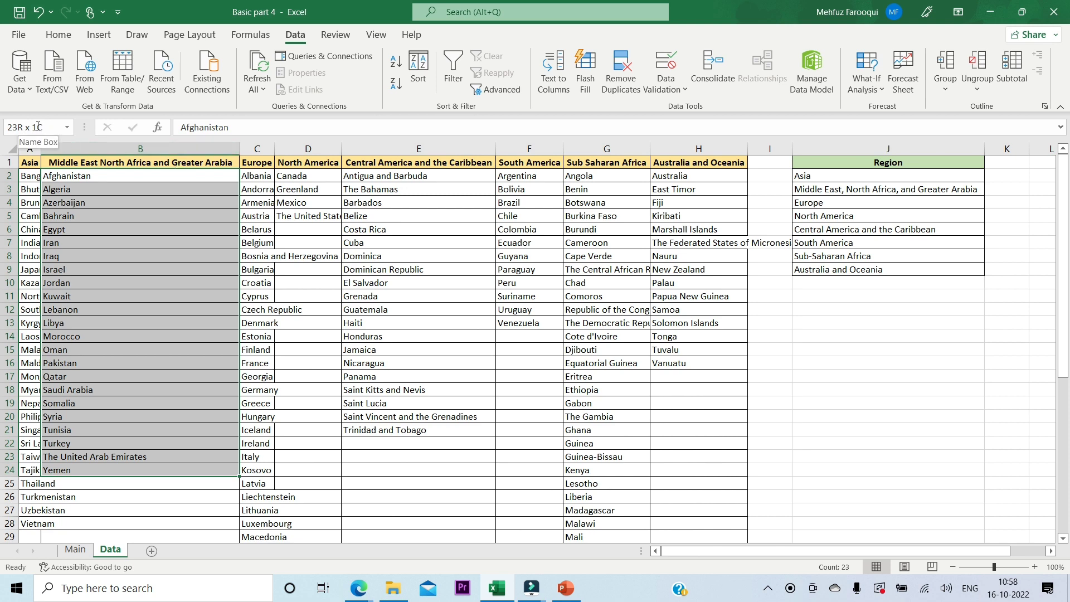
{"action": "left_click", "coordinate": [112, 161]}
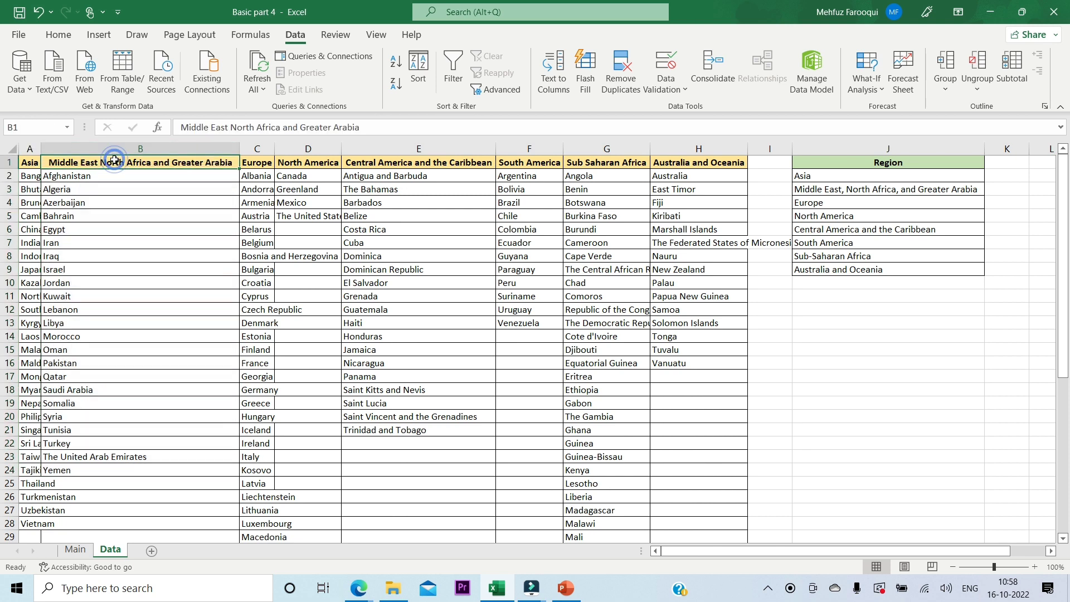
{"action": "left_click", "coordinate": [370, 128]}
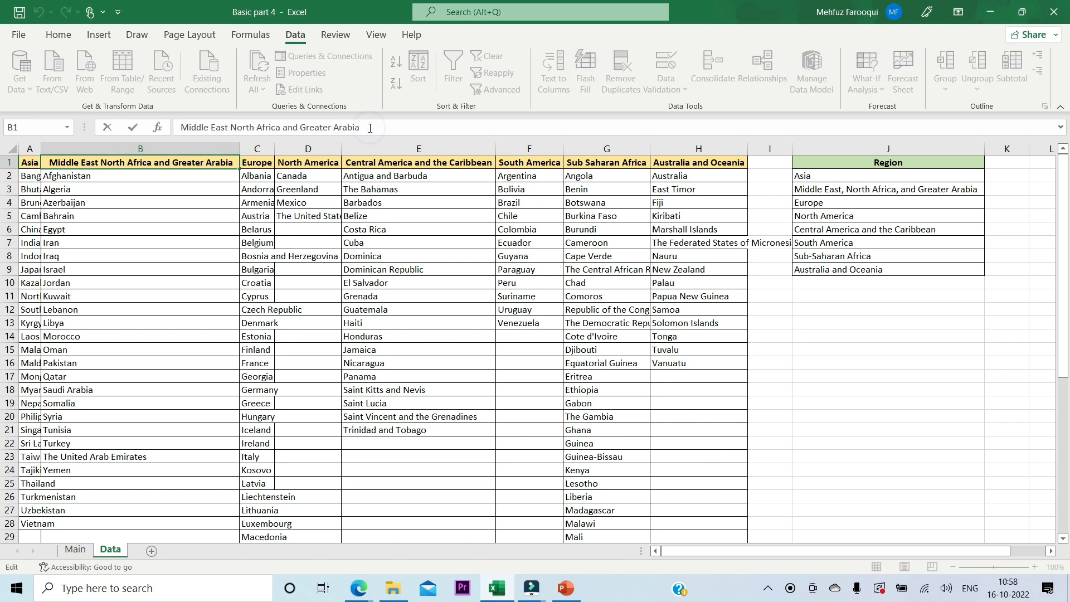
{"action": "key", "text": "shift+Home"}
{"action": "key", "text": "ctrl+c"}
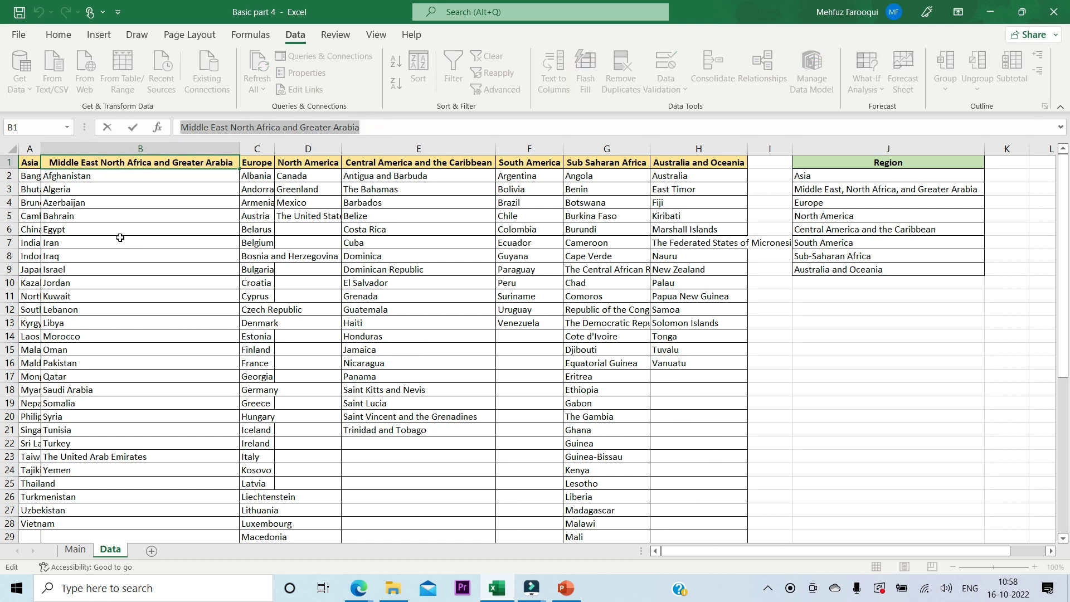
{"action": "left_click", "coordinate": [119, 178]}
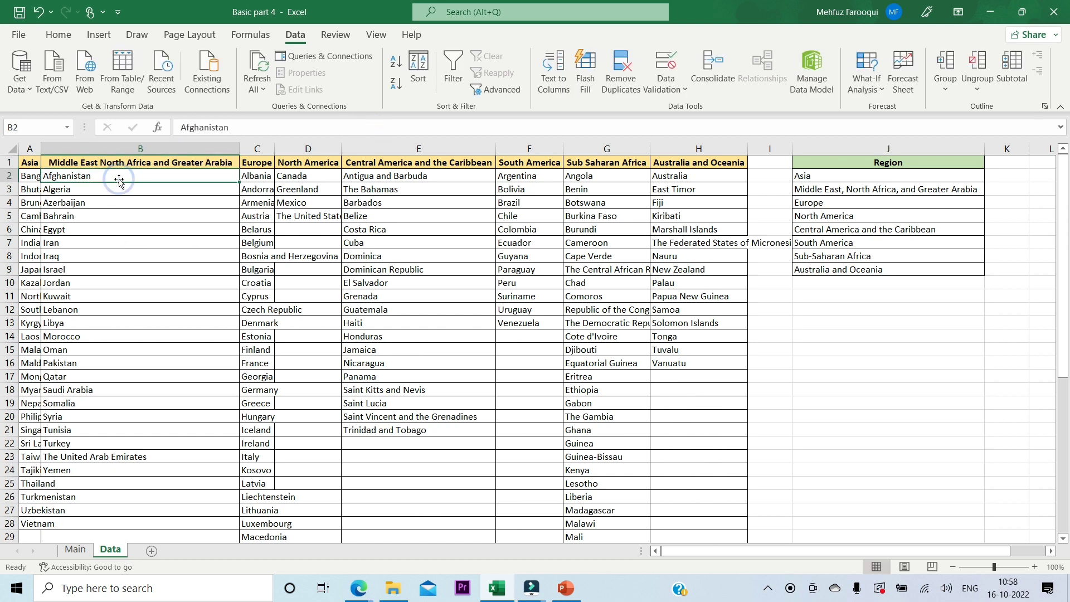
{"action": "key", "text": "ctrl+shift+Down"}
{"action": "left_click", "coordinate": [52, 128]}
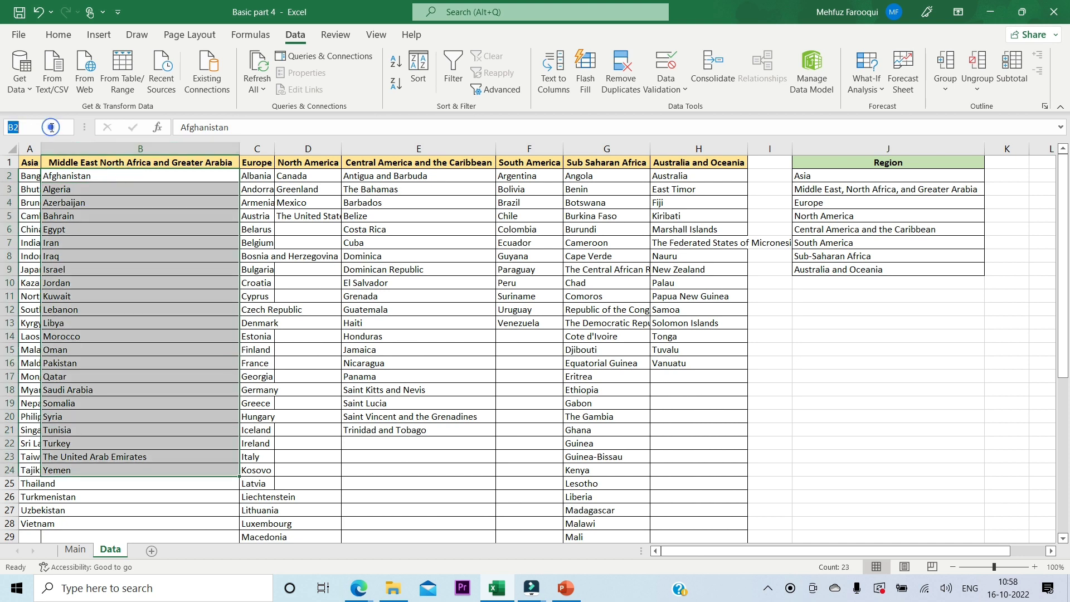
{"action": "key", "text": "ctrl+v"}
{"action": "key", "text": "Return"}
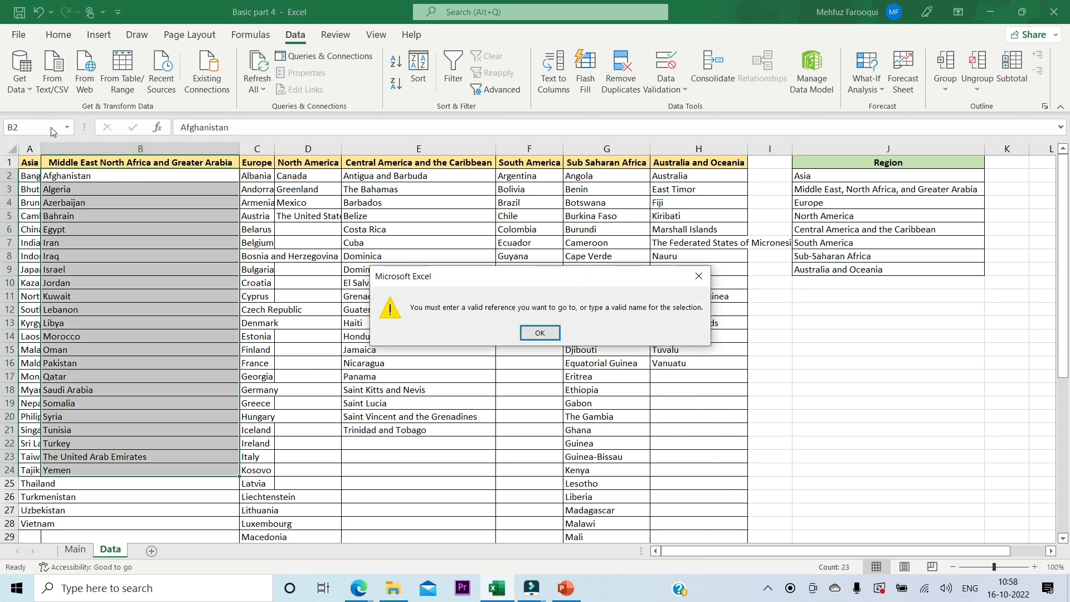
{"action": "left_click", "coordinate": [560, 332]}
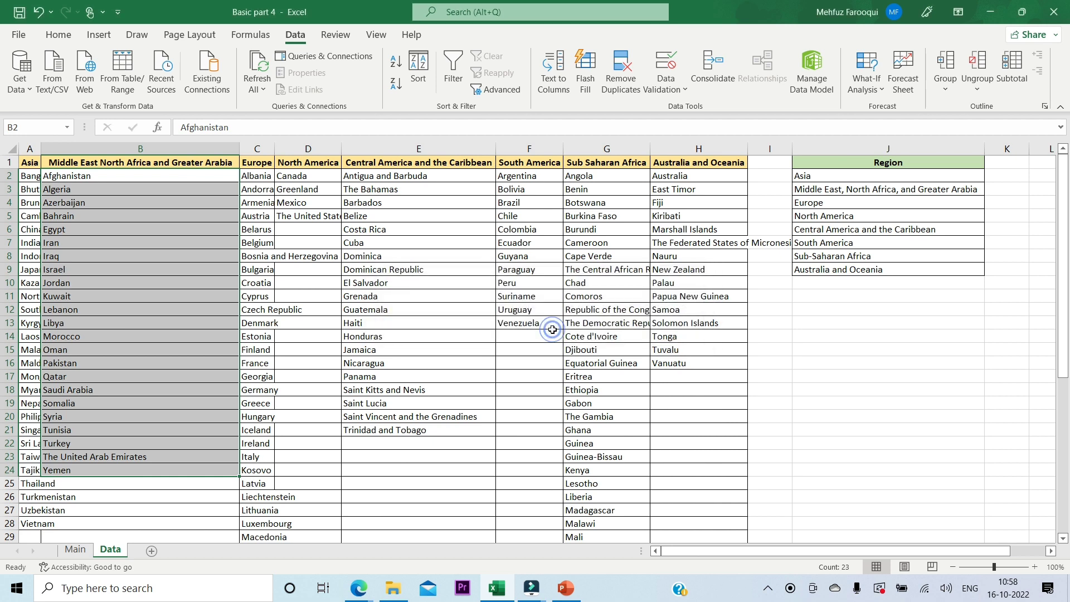
- Remove all the spaces from header B1 so it reads MiddleEastNorthAfricaandGreaterArabia
{"action": "double_click", "coordinate": [82, 162]}
{"action": "key", "text": "BackSpace"}
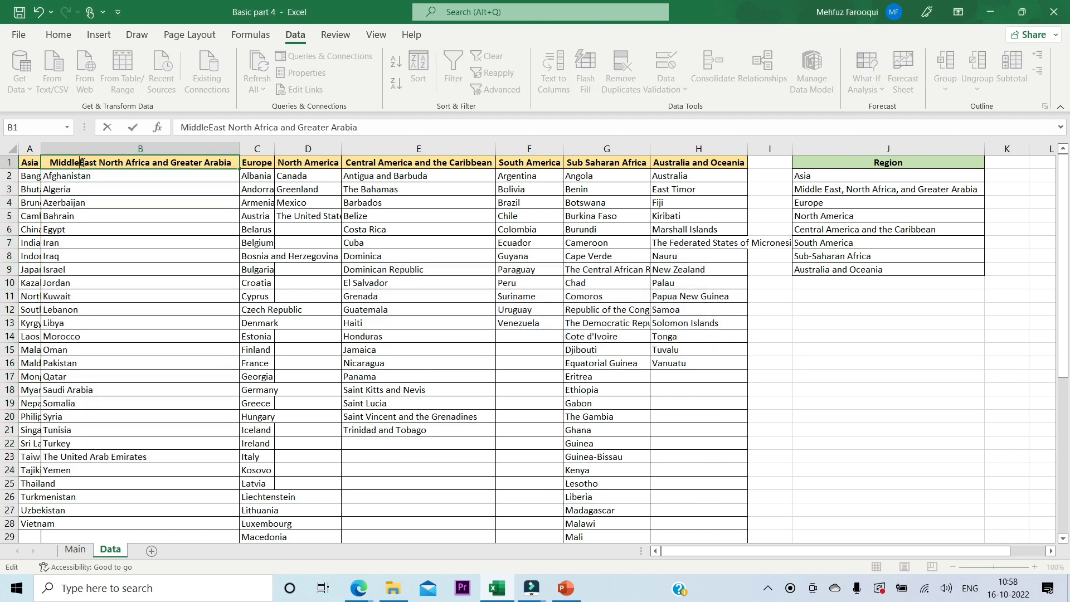
{"action": "key", "text": "BackSpace"}
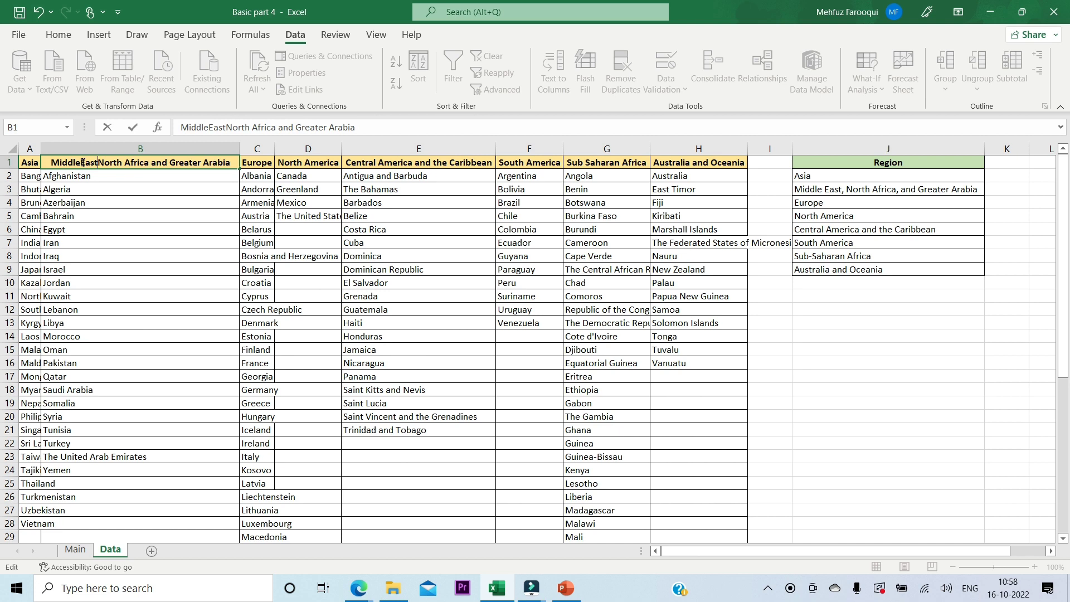
{"action": "key", "text": "Right"}
{"action": "key", "text": "Right"}
{"action": "key", "text": "Right"}
{"action": "key", "text": "BackSpace"}
{"action": "key", "text": "Right"}
{"action": "key", "text": "Right"}
{"action": "key", "text": "Right"}
{"action": "key", "text": "Right"}
{"action": "key", "text": "Right"}
{"action": "key", "text": "Right"}
{"action": "key", "text": "Right"}
{"action": "key", "text": "BackSpace"}
{"action": "key", "text": "Right"}
{"action": "key", "text": "Right"}
{"action": "key", "text": "Right"}
{"action": "key", "text": "Right"}
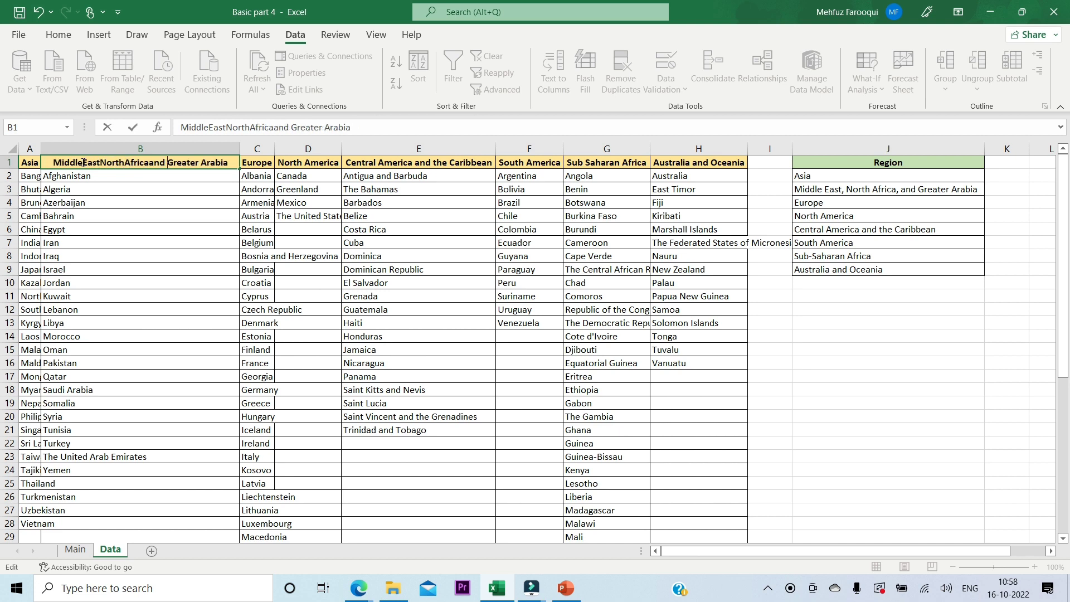
{"action": "key", "text": "BackSpace"}
{"action": "key", "text": "Right"}
{"action": "key", "text": "Right"}
{"action": "key", "text": "Right"}
{"action": "key", "text": "Right"}
{"action": "key", "text": "Right"}
{"action": "key", "text": "Right"}
{"action": "key", "text": "Right"}
{"action": "key", "text": "Right"}
{"action": "key", "text": "BackSpace"}
- Remove the spaces from headers D1 and E1 to get NorthAmerica and CentralAmericaandtheCaribbean
{"action": "double_click", "coordinate": [305, 162]}
{"action": "key", "text": "BackSpace"}
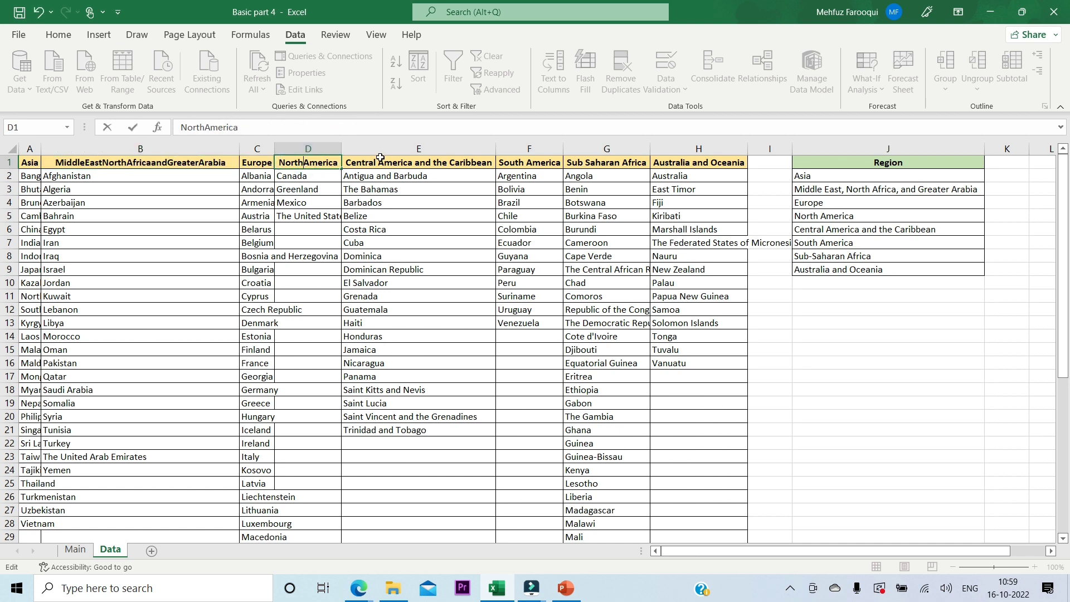
{"action": "double_click", "coordinate": [379, 162]}
{"action": "key", "text": "BackSpace"}
{"action": "key", "text": "Right"}
{"action": "key", "text": "BackSpace"}
{"action": "key", "text": "Right"}
{"action": "key", "text": "Right"}
{"action": "key", "text": "Right"}
{"action": "key", "text": "Right"}
{"action": "key", "text": "BackSpace"}
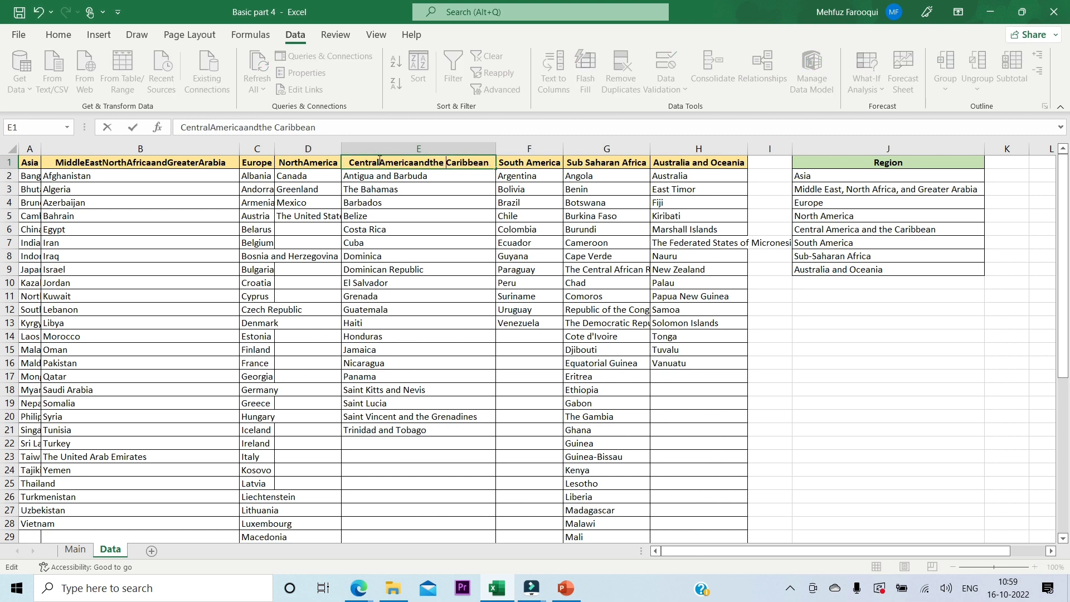
{"action": "key", "text": "Right"}
{"action": "key", "text": "Right"}
{"action": "key", "text": "Right"}
{"action": "key", "text": "Right"}
{"action": "key", "text": "BackSpace"}
- Remove the spaces from headers F1 and G1 to get SouthAmerica and SubSaharanAfrica
{"action": "key", "text": "Tab"}
{"action": "key", "text": "BackSpace"}
{"action": "double_click", "coordinate": [586, 162]}
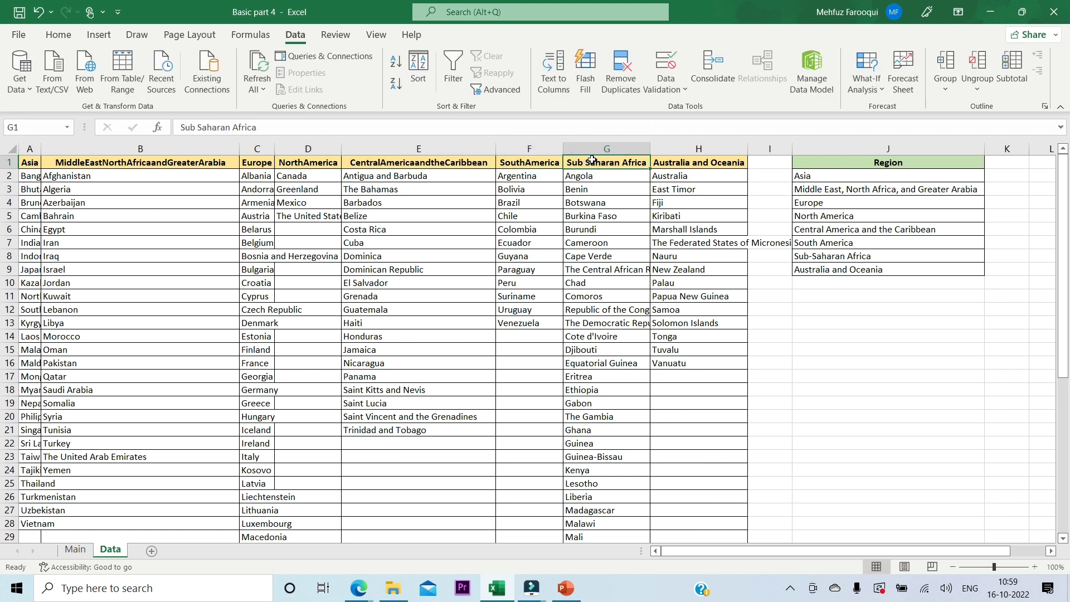
{"action": "key", "text": "BackSpace"}
{"action": "left_click", "coordinate": [622, 161]}
{"action": "key", "text": "BackSpace"}
- Remove the spaces from header H1 so it reads AustraliaandOceania
{"action": "double_click", "coordinate": [693, 162]}
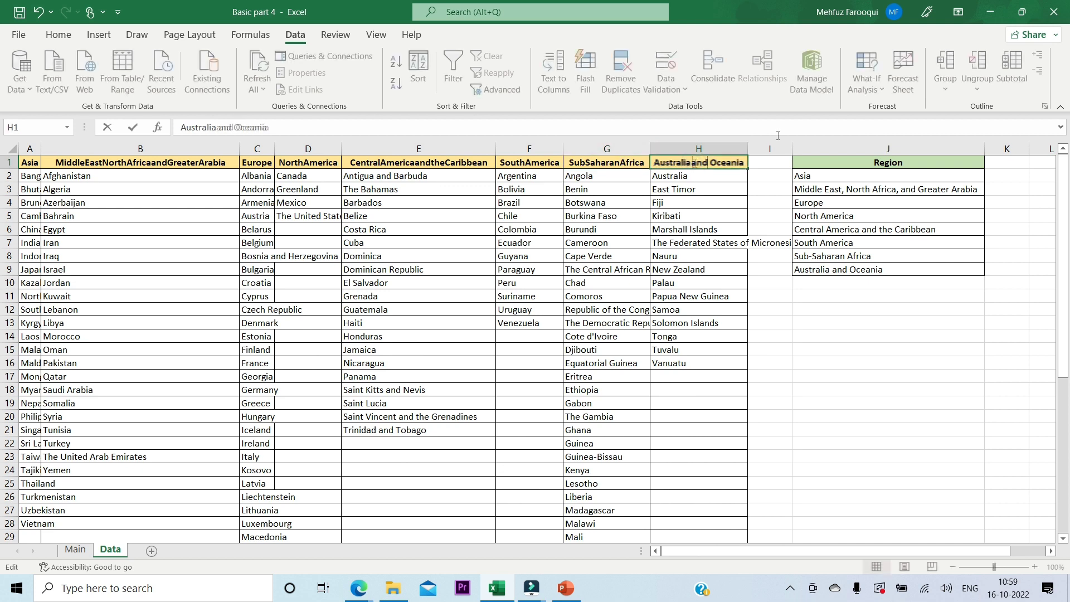
{"action": "key", "text": "BackSpace"}
{"action": "key", "text": "Right"}
{"action": "key", "text": "Right"}
{"action": "key", "text": "Right"}
{"action": "key", "text": "Right"}
{"action": "key", "text": "BackSpace"}
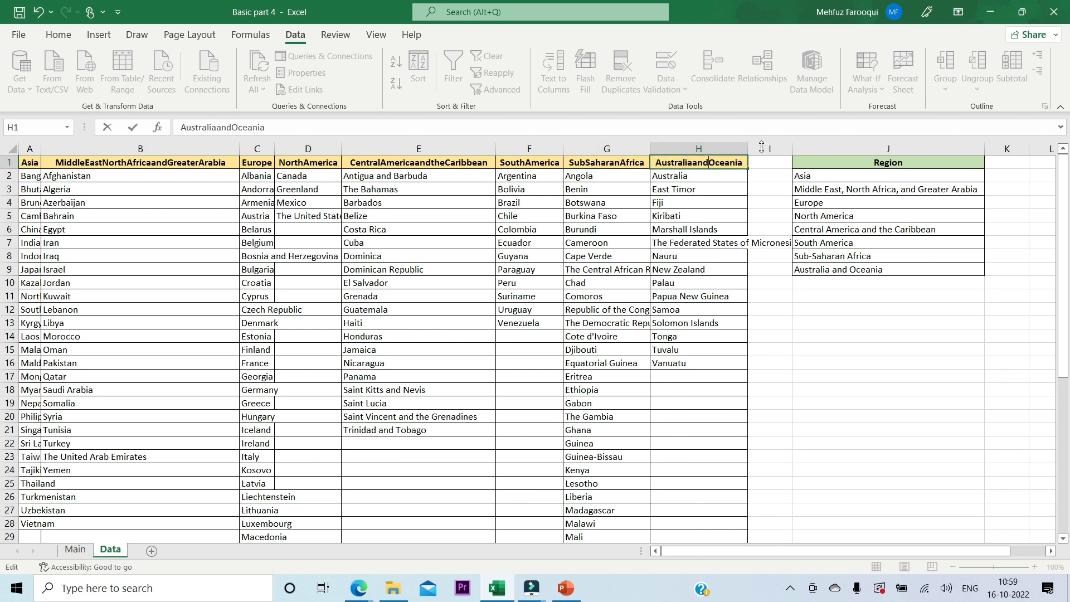
{"action": "left_click", "coordinate": [644, 237]}
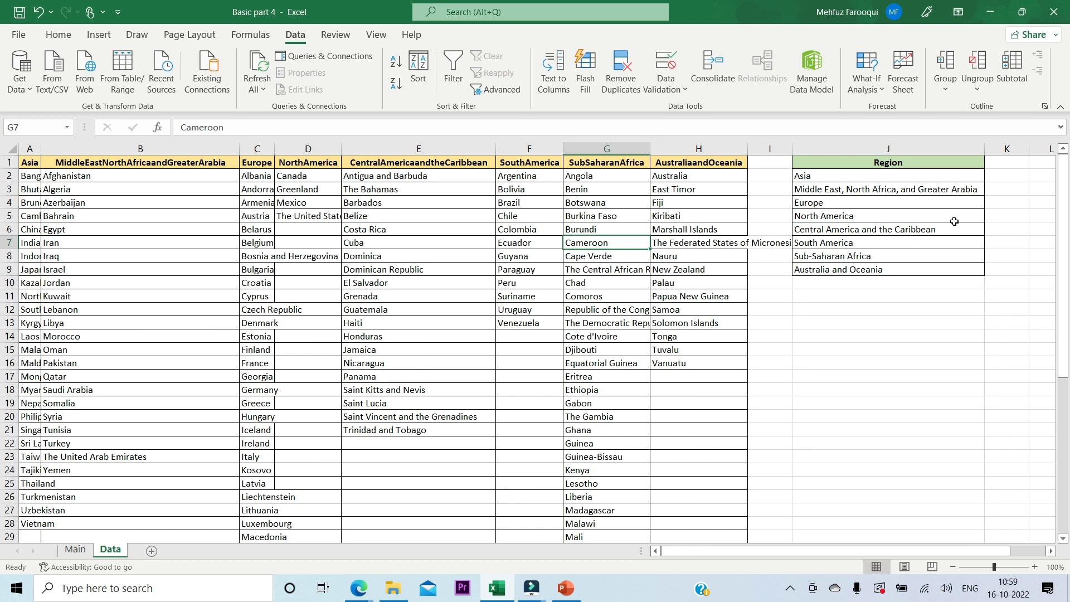
- Remove the spaces and commas from the region in J3 so it reads MiddleEastNorthAfricaandGreaterArabia
{"action": "double_click", "coordinate": [825, 189]}
{"action": "key", "text": "BackSpace"}
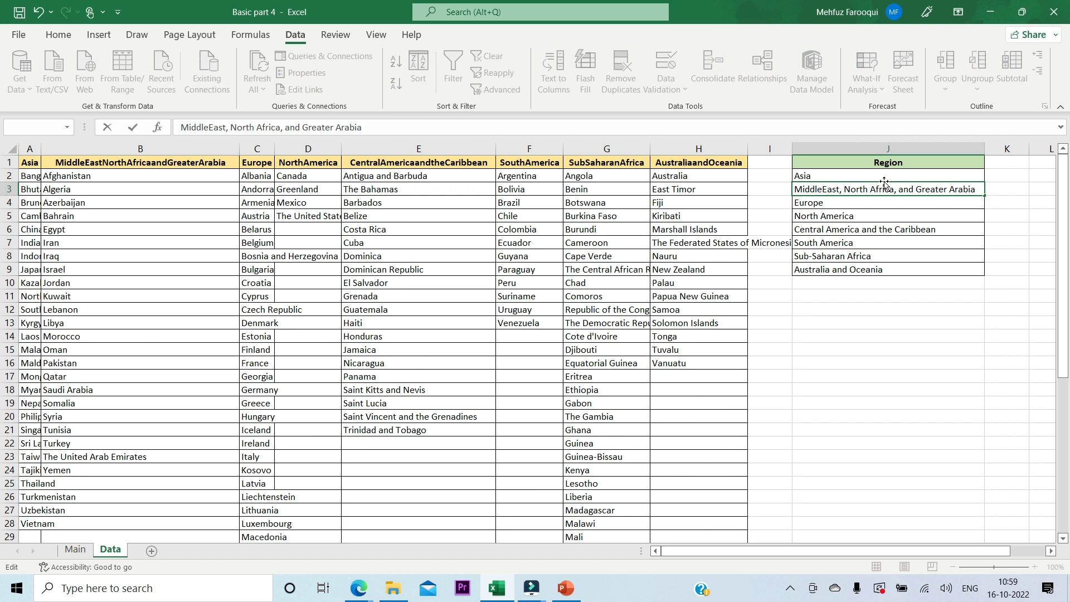
{"action": "key", "text": "BackSpace"}
{"action": "key", "text": "BackSpace"}
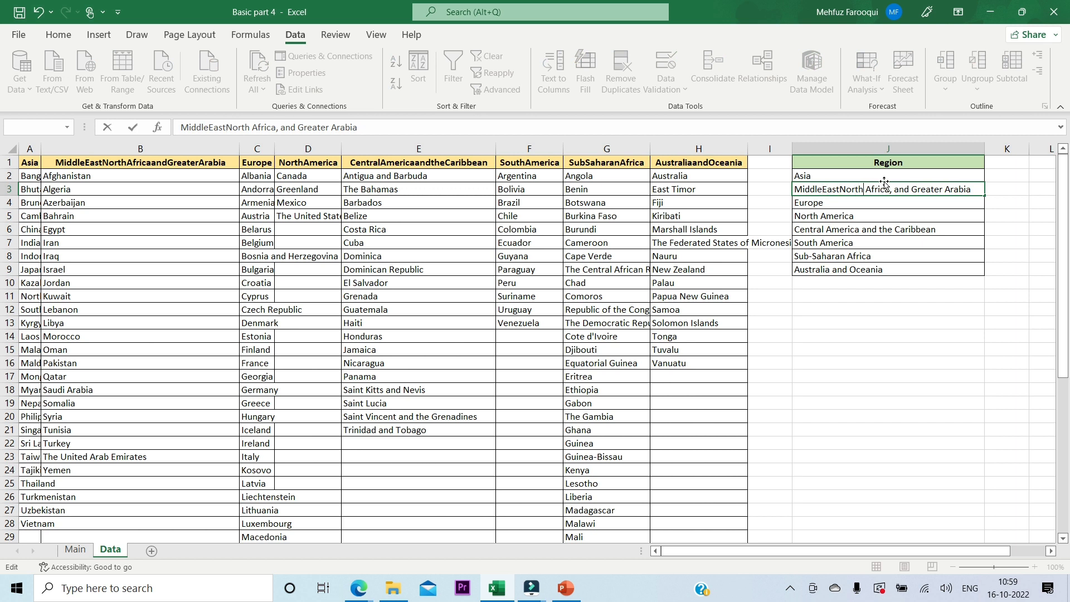
{"action": "key", "text": "BackSpace"}
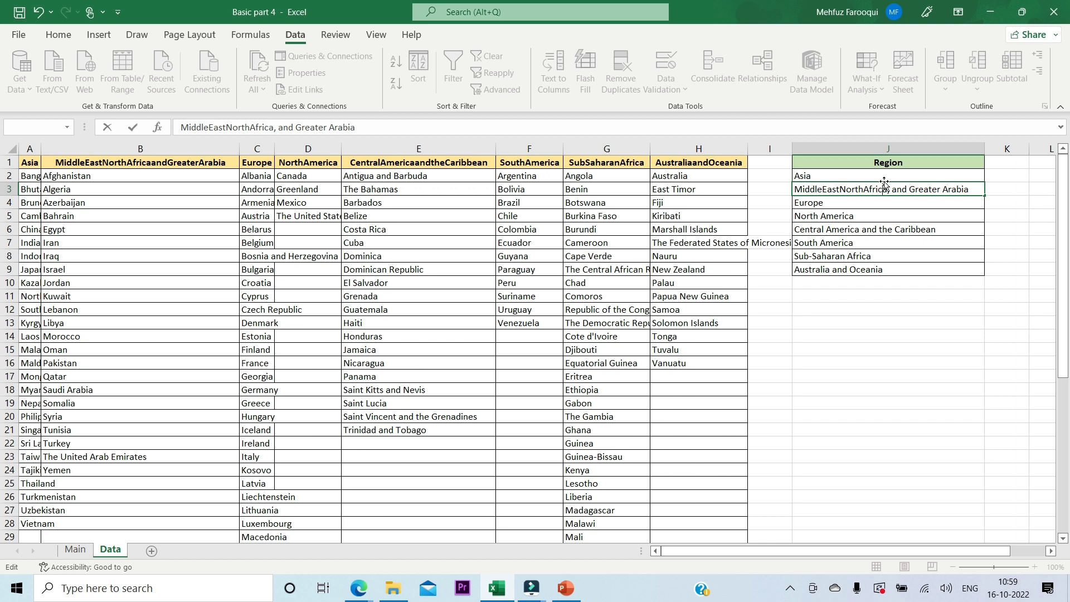
{"action": "key", "text": "BackSpace"}
{"action": "key", "text": "BackSpace"}
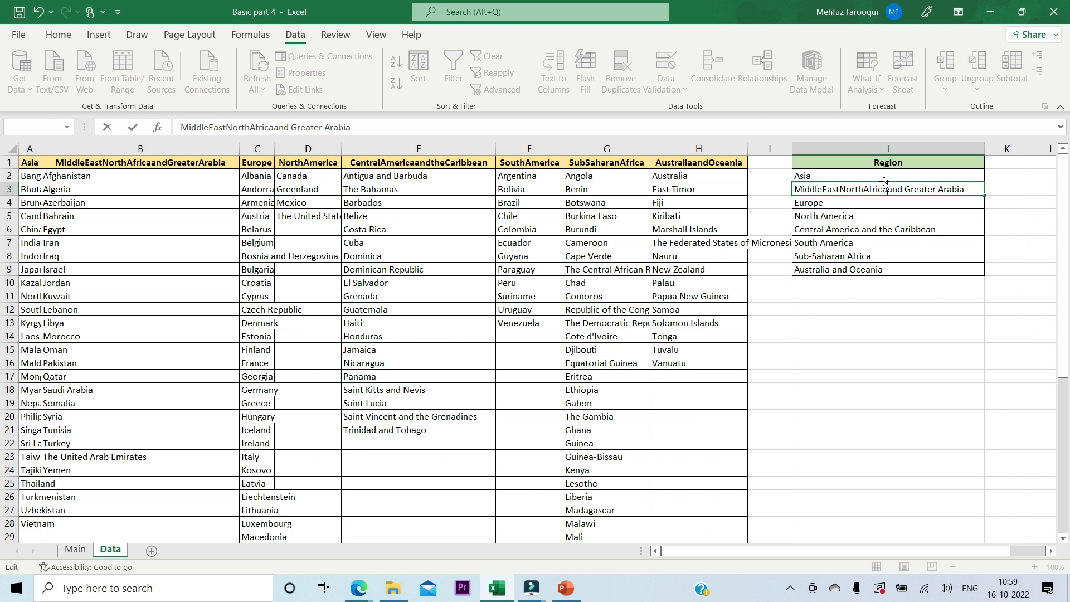
{"action": "key", "text": "BackSpace"}
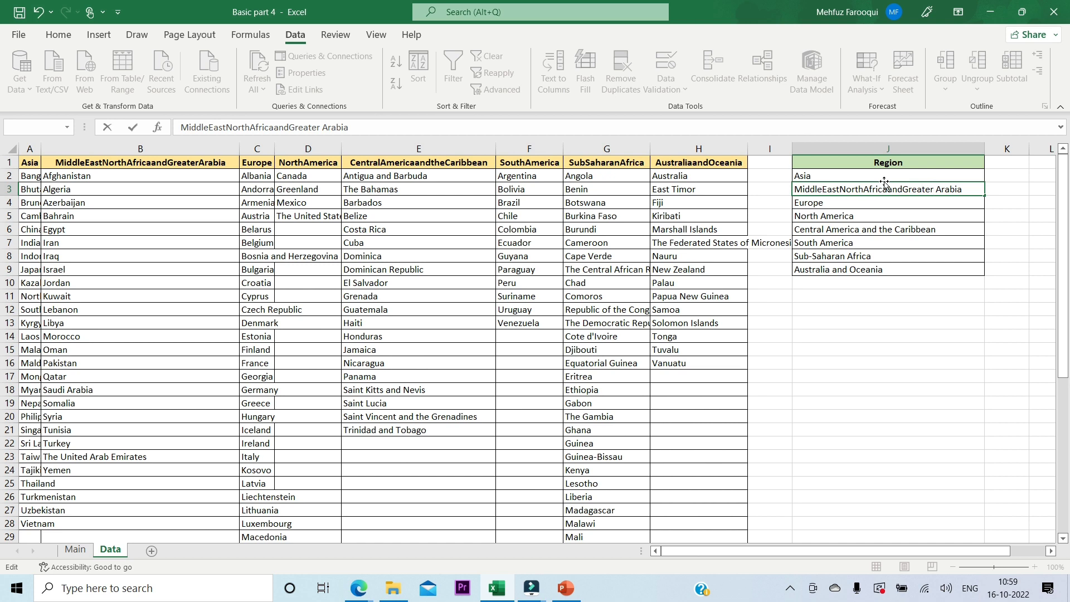
{"action": "key", "text": "BackSpace"}
- Remove the spaces from the regions in J5 and J6 to get NorthAmerica and CentralAmericaandtheCaribbean
{"action": "double_click", "coordinate": [822, 217]}
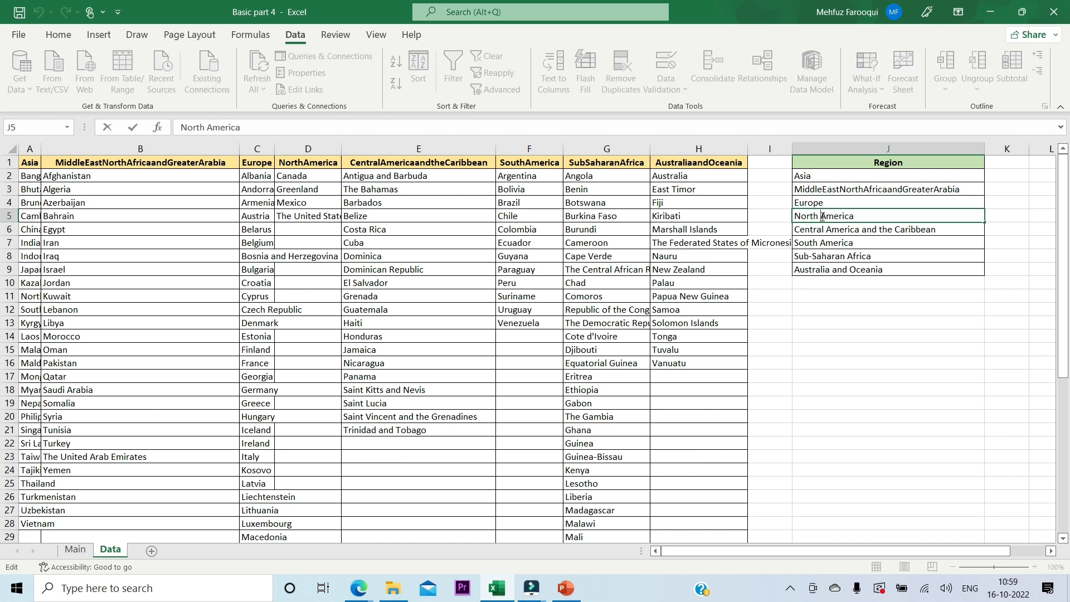
{"action": "key", "text": "BackSpace"}
{"action": "double_click", "coordinate": [829, 228]}
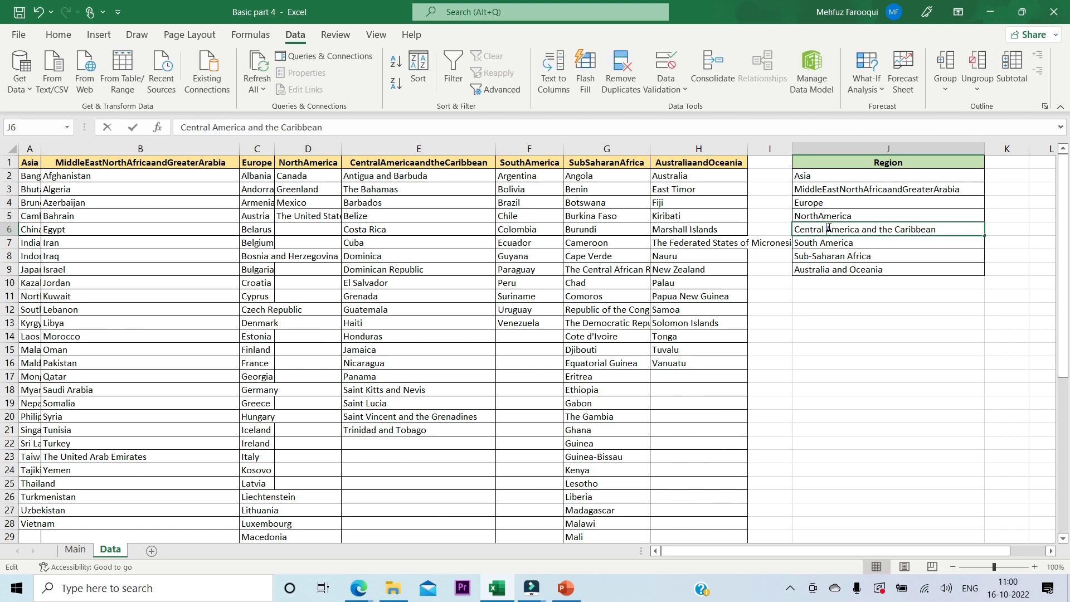
{"action": "key", "text": "BackSpace"}
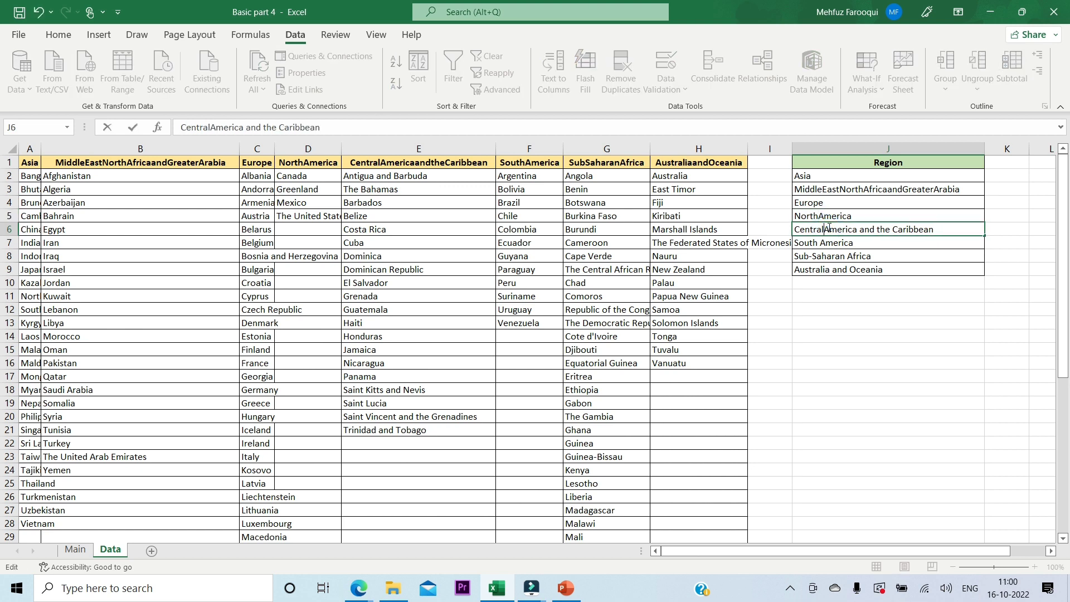
{"action": "left_click", "coordinate": [861, 230]}
{"action": "key", "text": "BackSpace"}
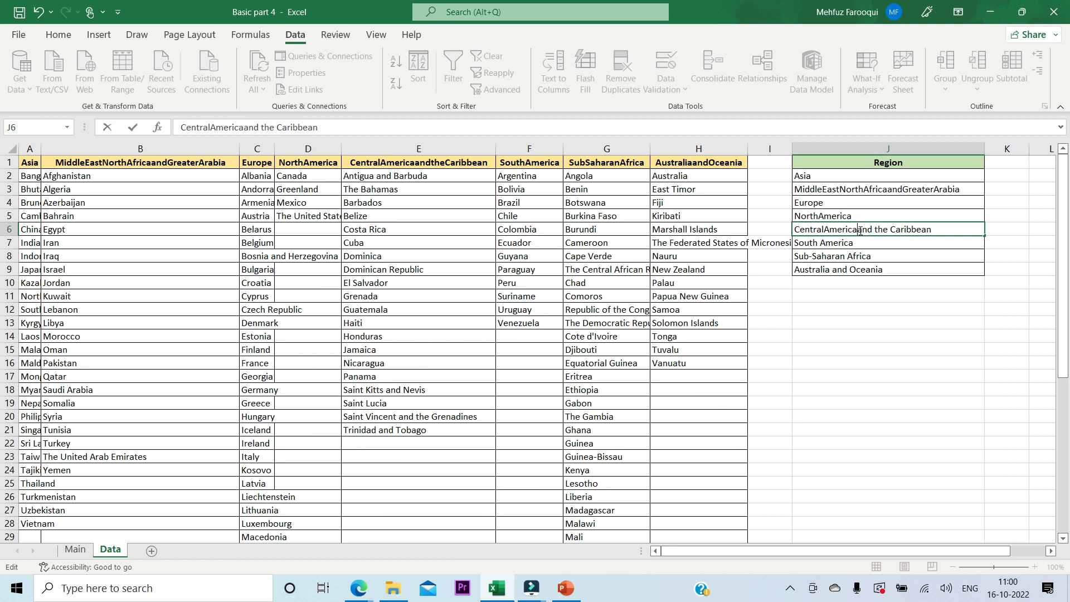
{"action": "left_click", "coordinate": [876, 230]}
{"action": "key", "text": "BackSpace"}
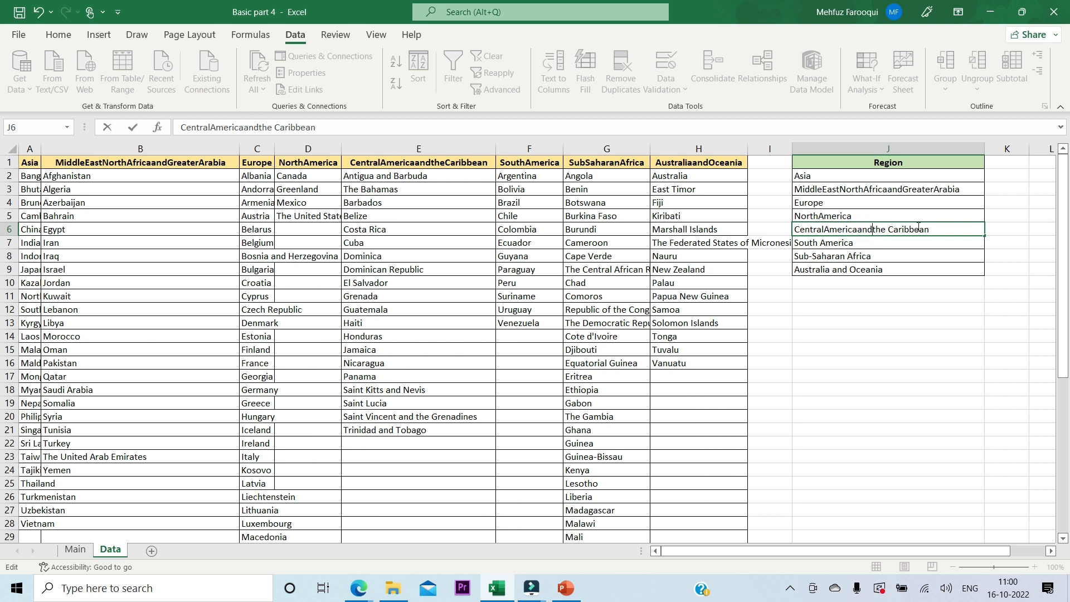
{"action": "left_click", "coordinate": [890, 229]}
{"action": "key", "text": "BackSpace"}
- Change the regions in J7 and J8 to SouthAmerica and SubSaharanAfrica by removing the spaces and the hyphen
{"action": "double_click", "coordinate": [820, 240]}
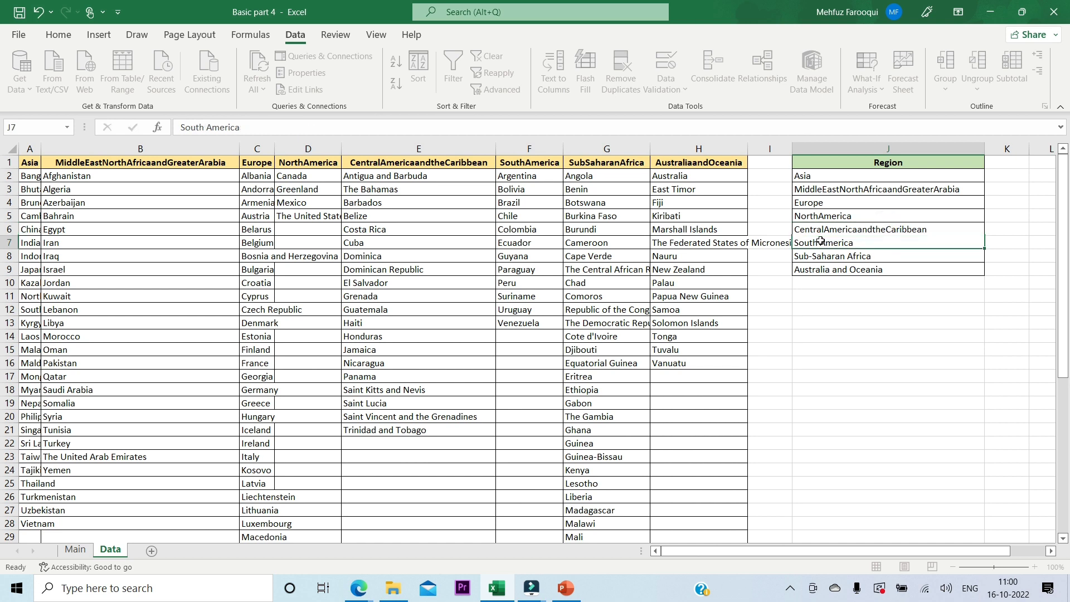
{"action": "key", "text": "BackSpace"}
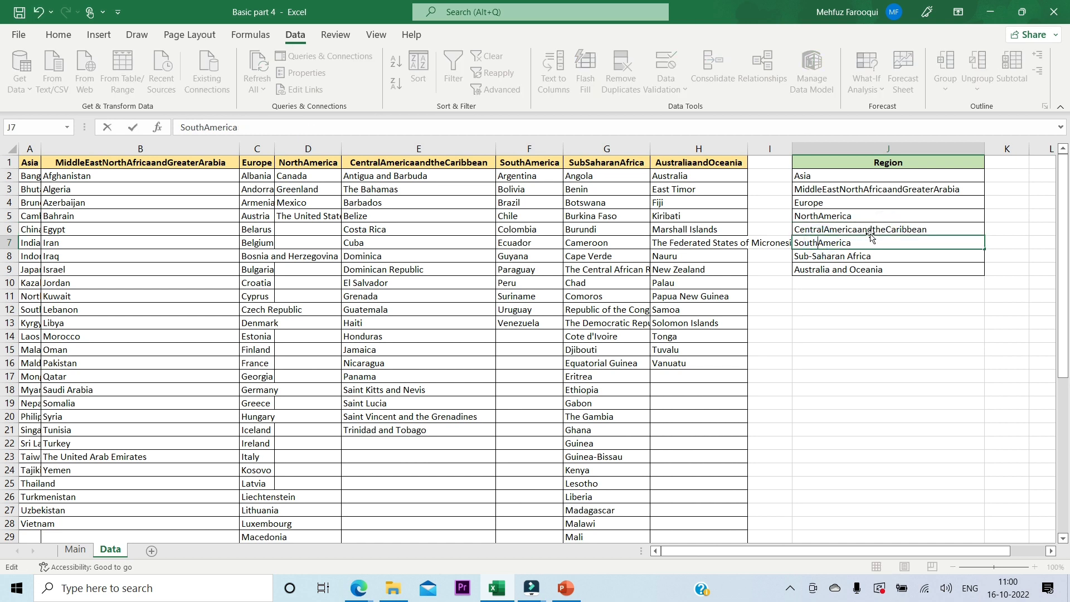
{"action": "double_click", "coordinate": [813, 257]}
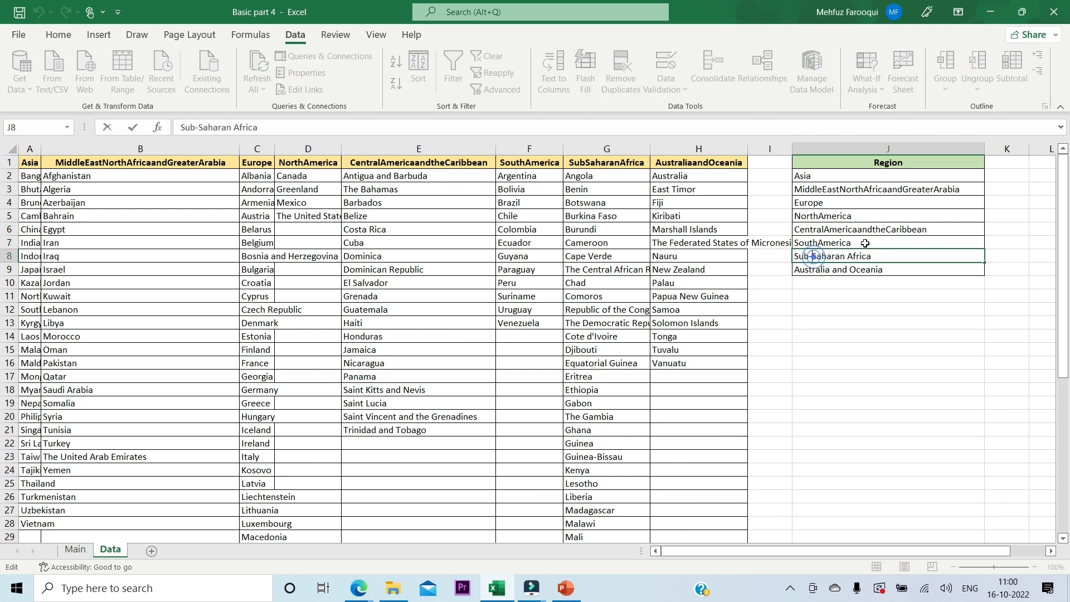
{"action": "key", "text": "BackSpace"}
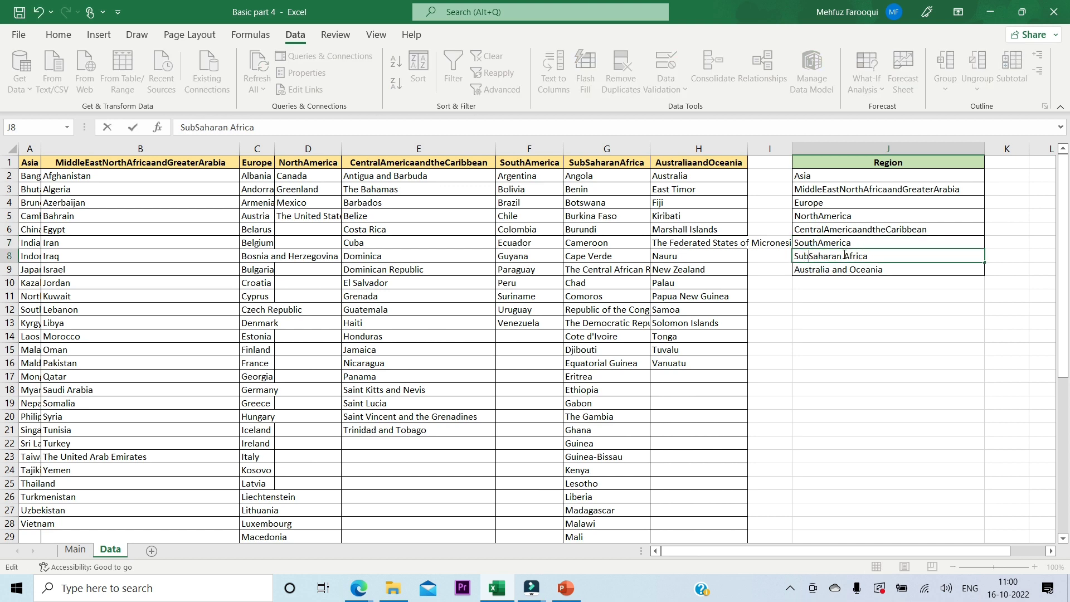
{"action": "left_click", "coordinate": [843, 255]}
{"action": "key", "text": "BackSpace"}
- Remove the spaces from the region in J9 so it reads AustraliaandOceania
{"action": "double_click", "coordinate": [833, 270]}
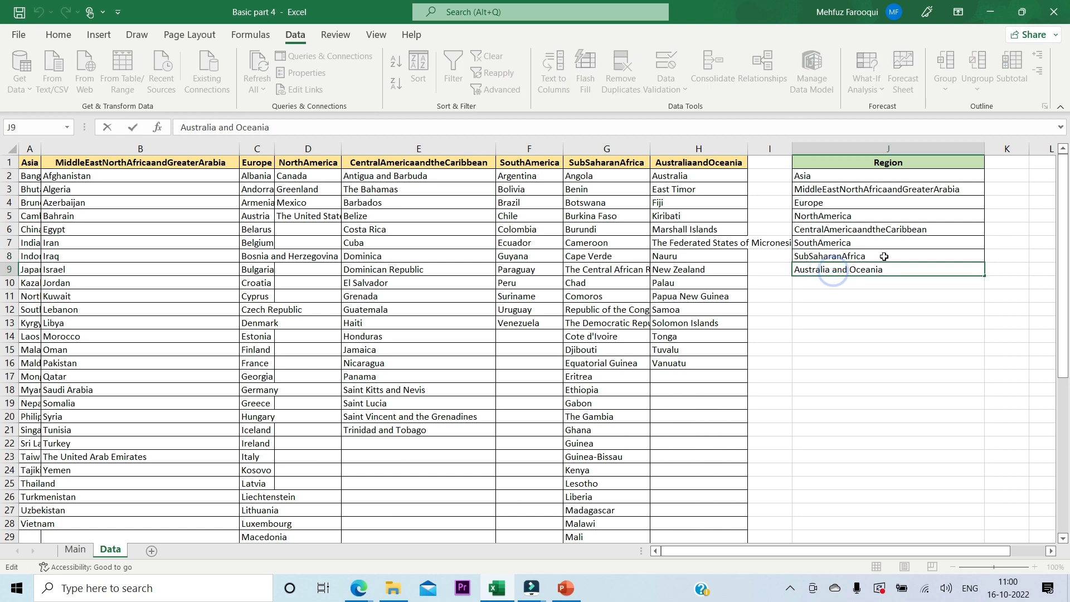
{"action": "key", "text": "BackSpace"}
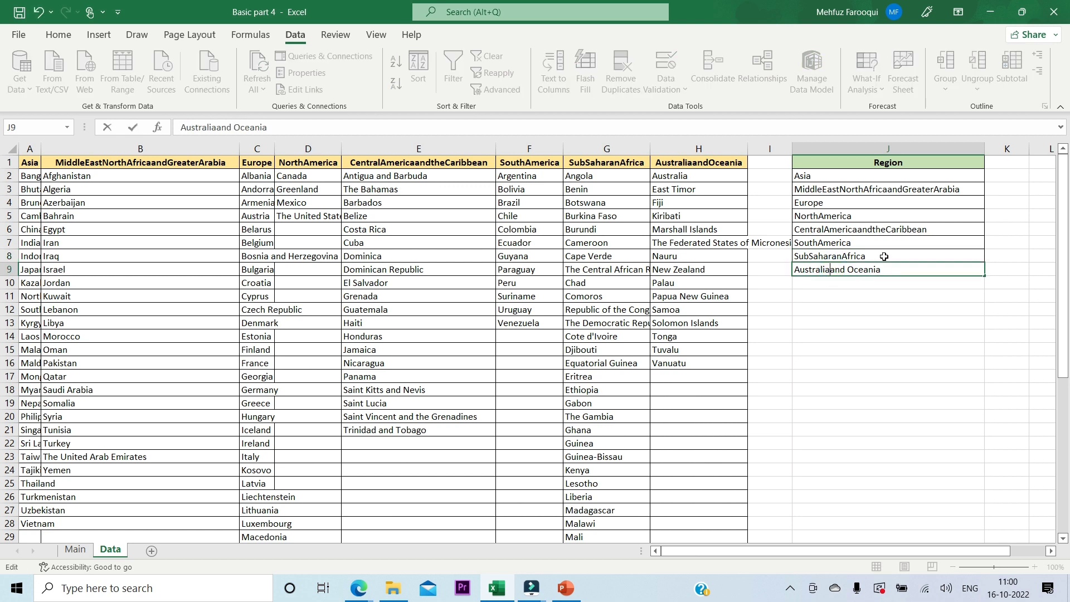
{"action": "left_click", "coordinate": [848, 270]}
{"action": "key", "text": "BackSpace"}
{"action": "left_click", "coordinate": [830, 294]}
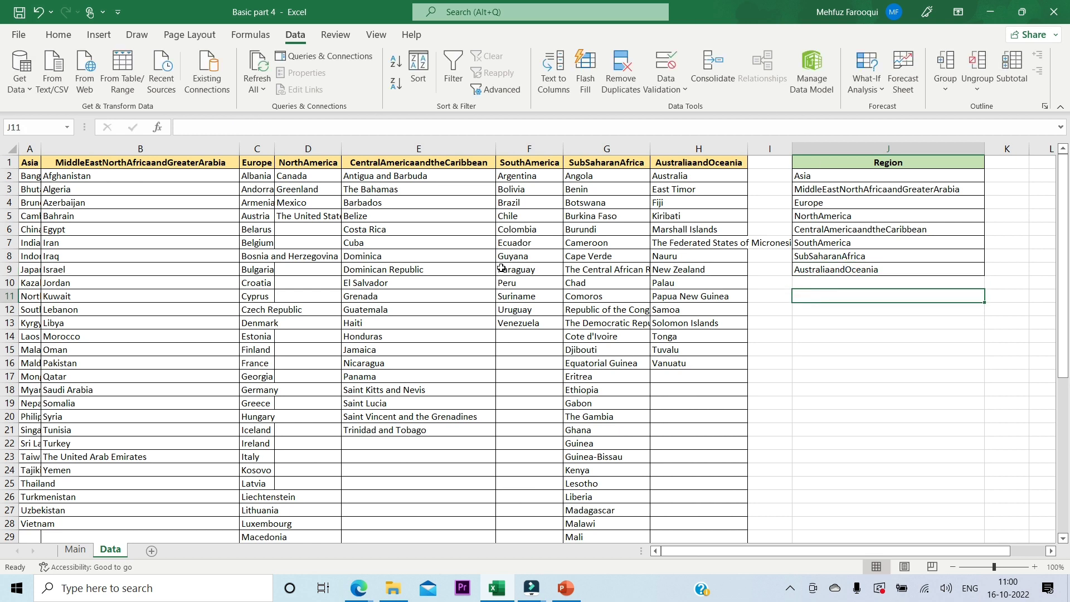
- Name the countries in B2:B24 MiddleEastNorthAfricaandGreaterArabia, copying the name from the column's header
{"action": "left_click", "coordinate": [197, 165]}
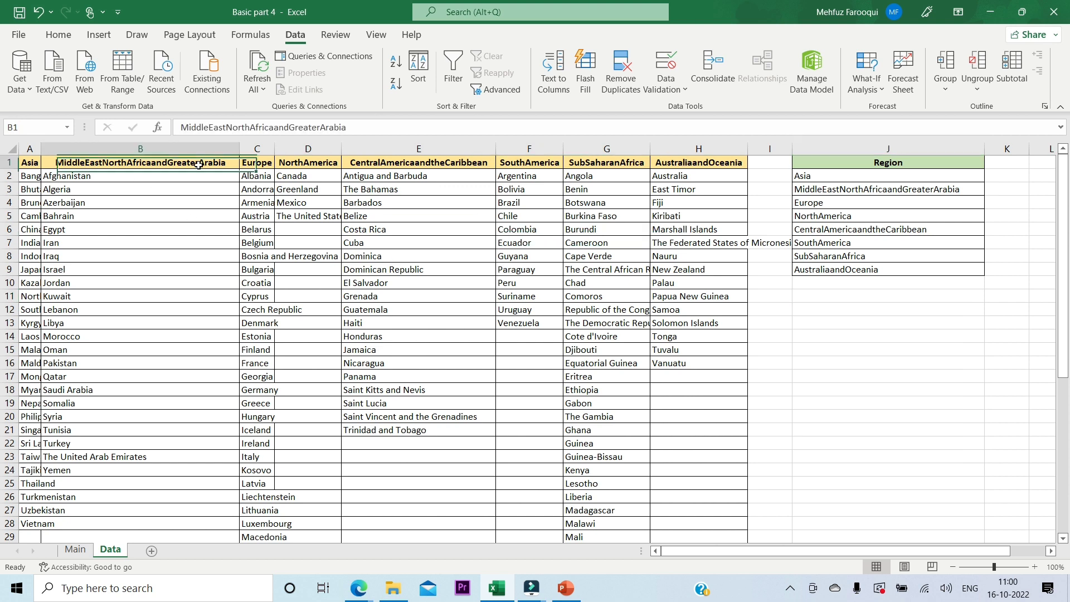
{"action": "left_click", "coordinate": [363, 125]}
{"action": "double_click", "coordinate": [366, 123]}
{"action": "key", "text": "ctrl+c"}
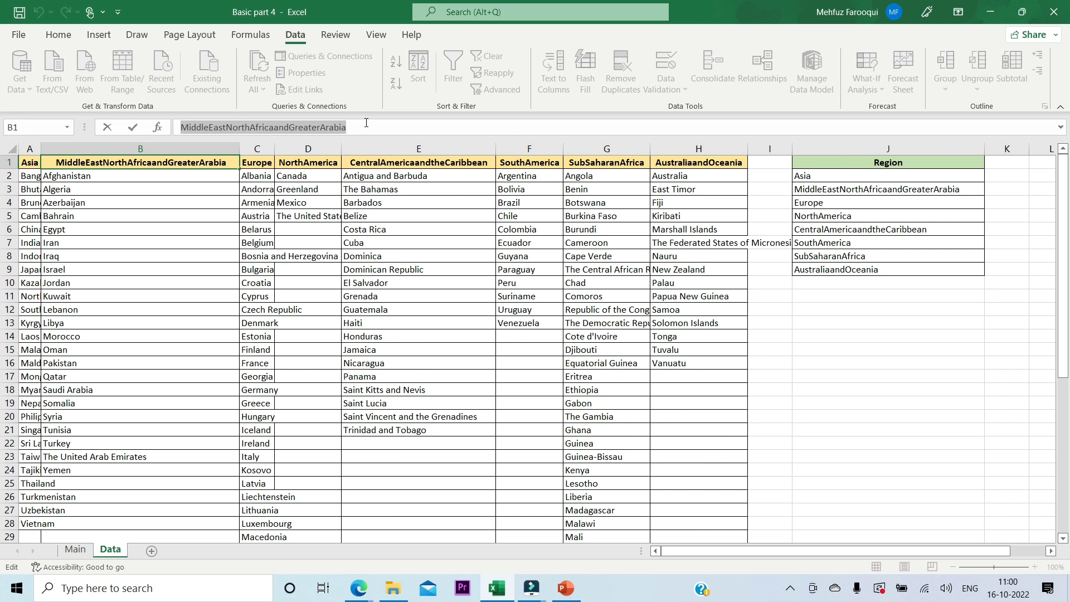
{"action": "left_click", "coordinate": [176, 179]}
{"action": "key", "text": "ctrl+shift+Down"}
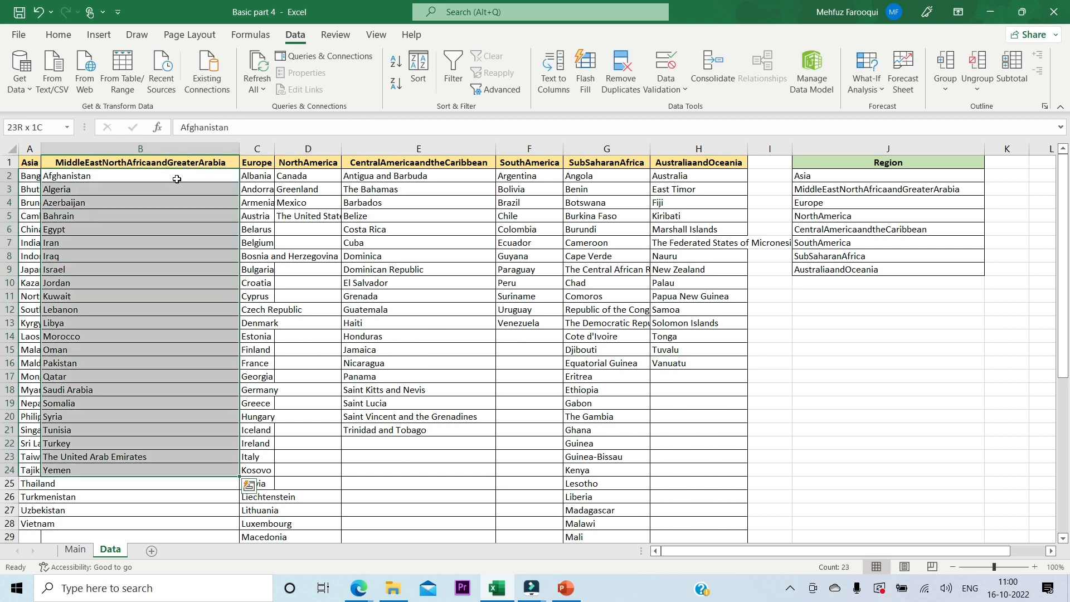
{"action": "left_click", "coordinate": [52, 127]}
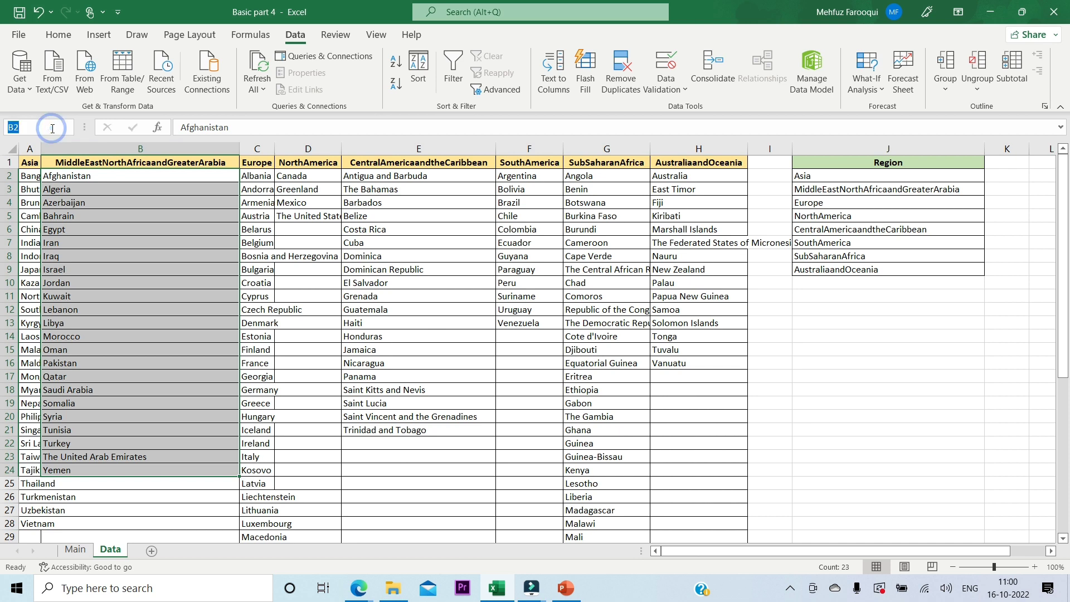
{"action": "key", "text": "ctrl+v"}
{"action": "key", "text": "Return"}
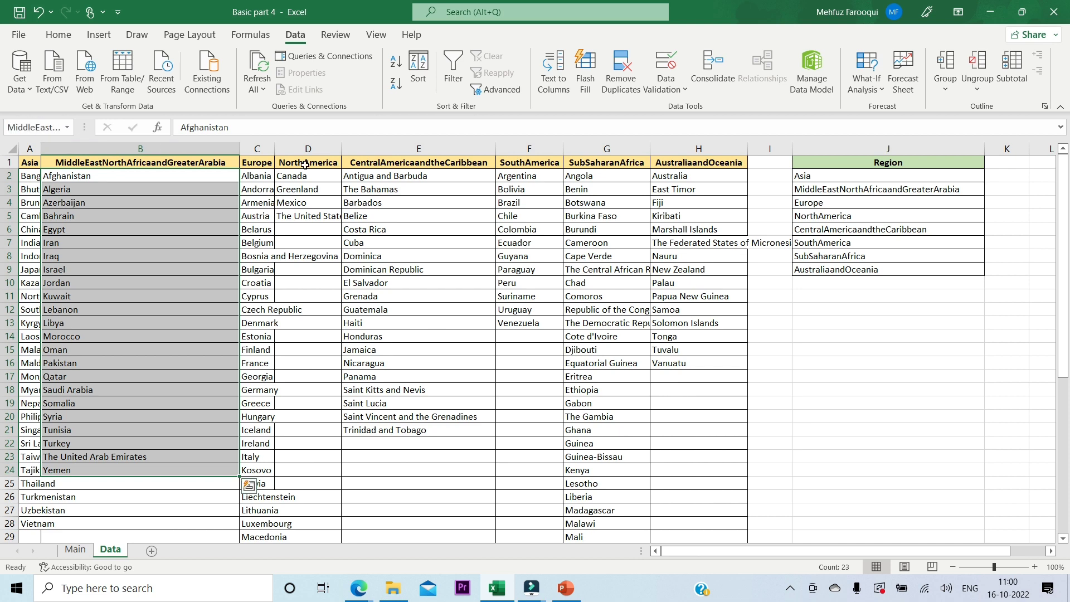
- Define the named range Europe for the countries in C2:C48, matching the header in C1
{"action": "left_click", "coordinate": [256, 167]}
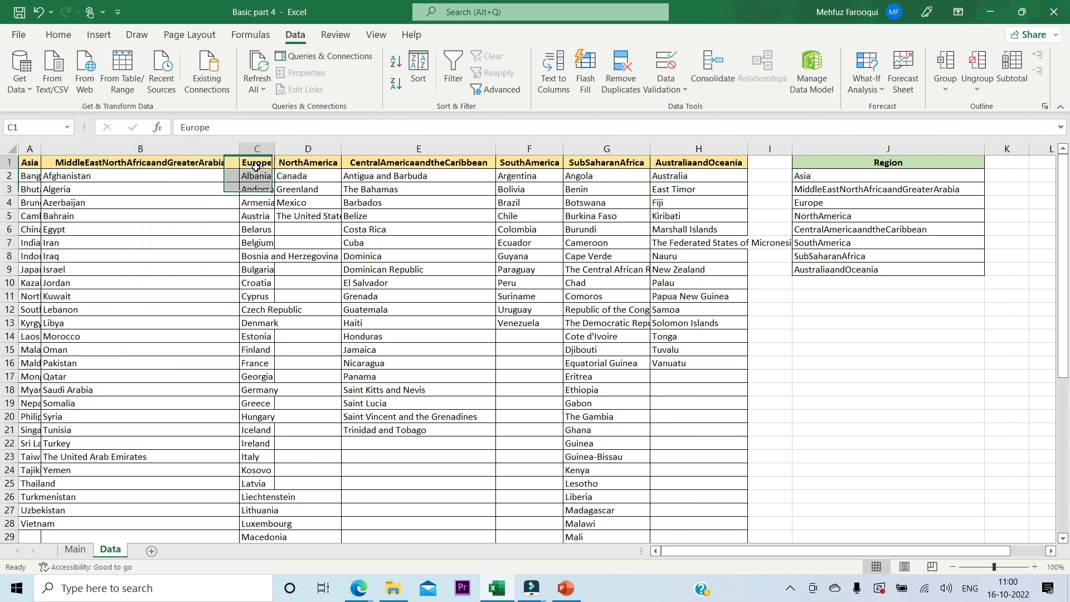
{"action": "key", "text": "ctrl+c"}
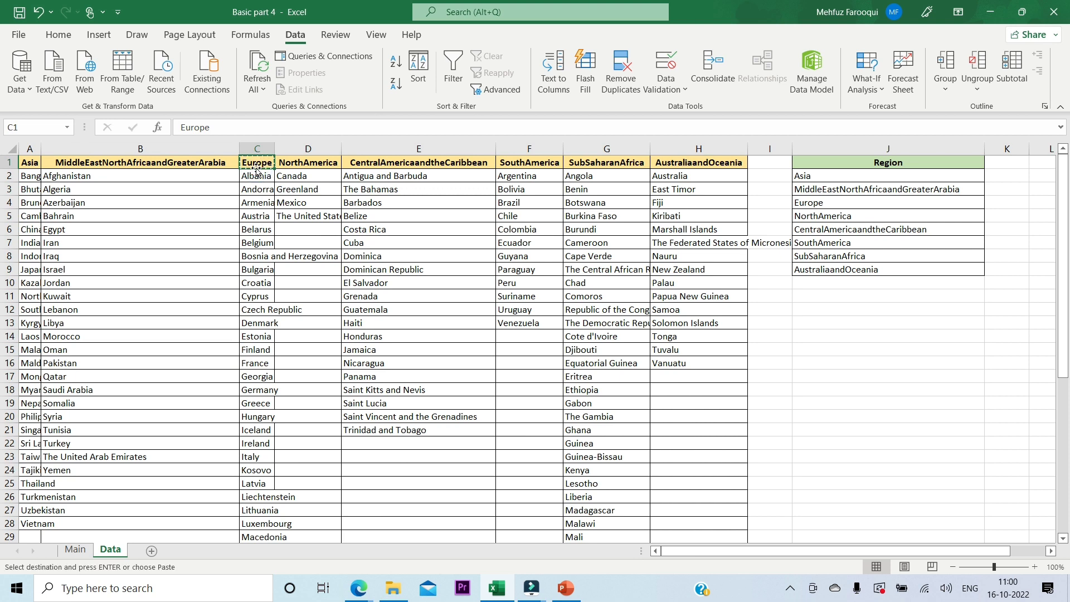
{"action": "left_click", "coordinate": [254, 174]}
{"action": "key", "text": "ctrl+shift+Down"}
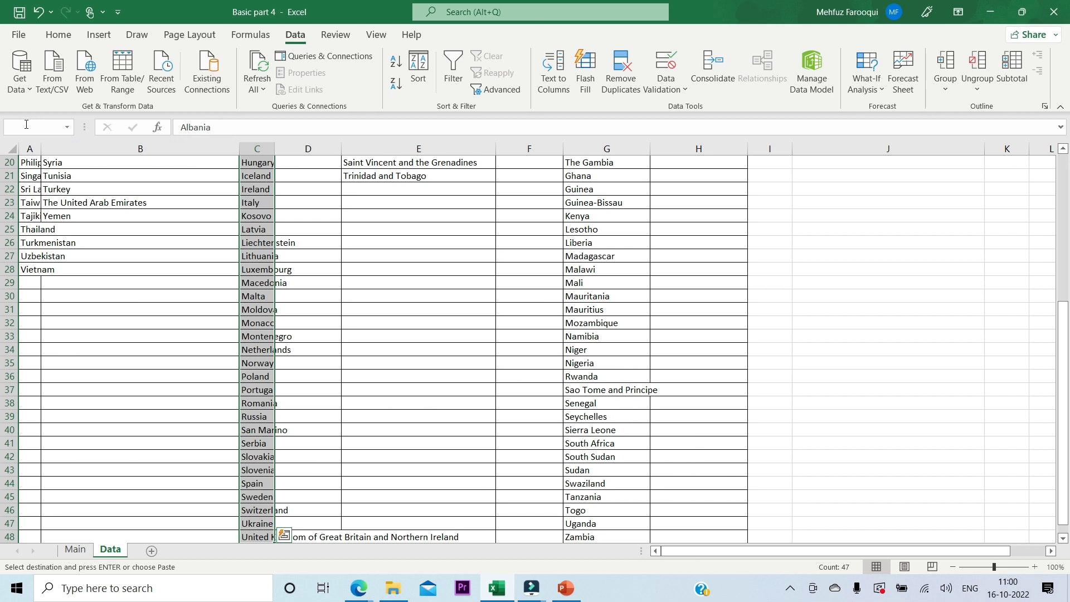
{"action": "type", "text": "Europe"}
{"action": "key", "text": "Return"}
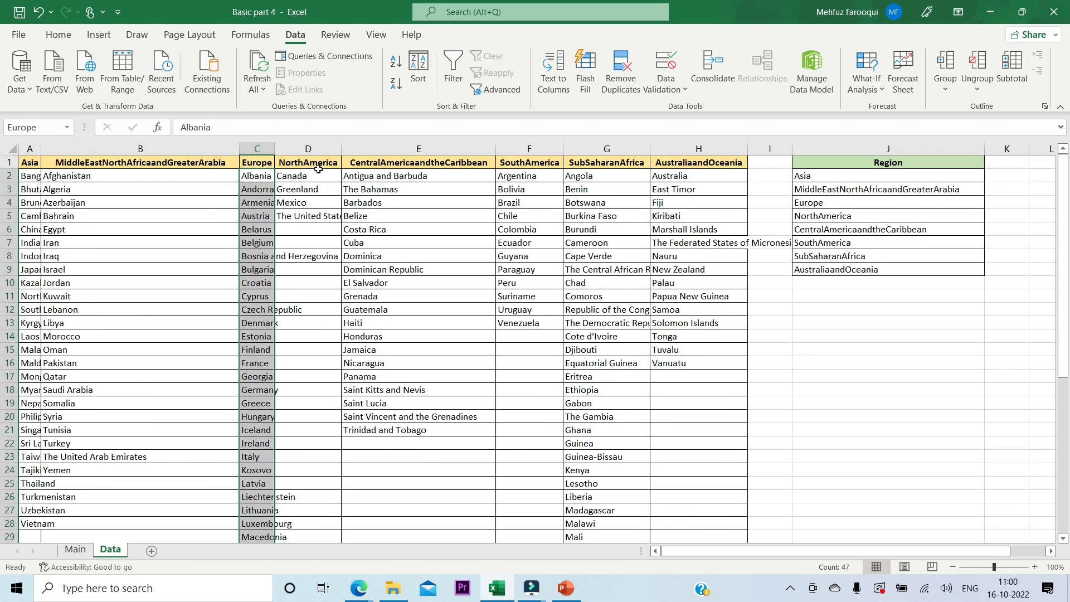
- Define the named range NorthAmerica for the four countries in D2:D5
{"action": "left_click", "coordinate": [323, 162]}
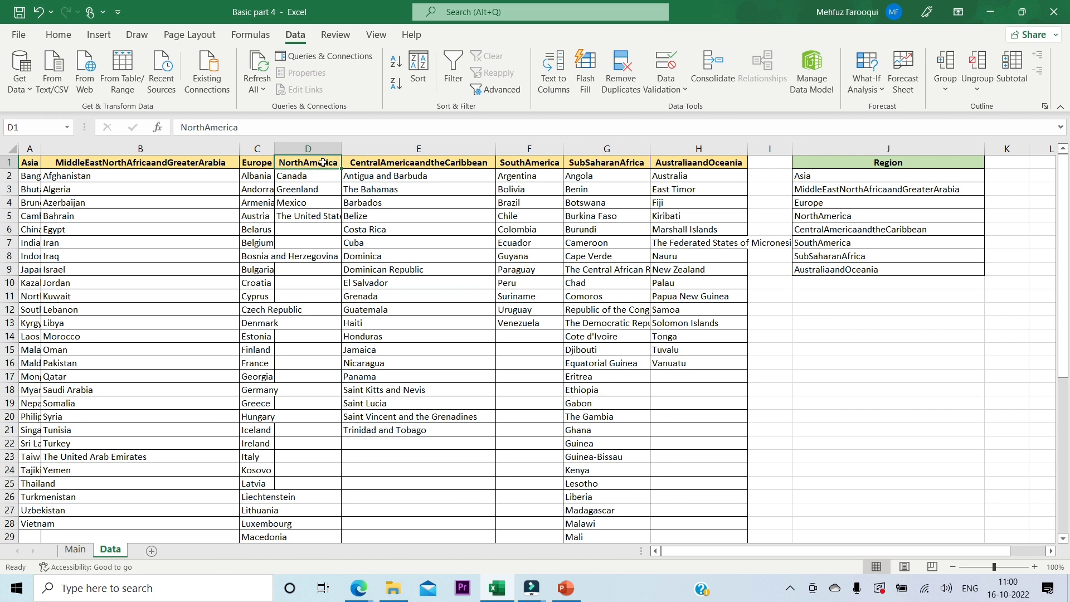
{"action": "key", "text": "ctrl+c"}
{"action": "left_click", "coordinate": [316, 172]}
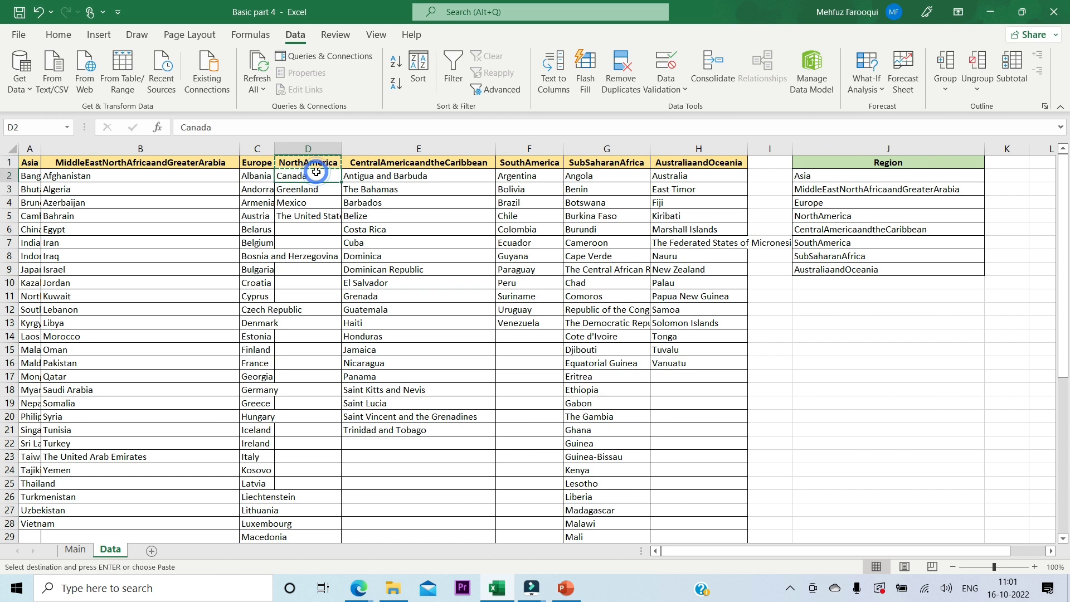
{"action": "key", "text": "shift+Down"}
{"action": "key", "text": "shift+Down"}
{"action": "key", "text": "shift+Down"}
{"action": "key", "text": "shift+Down"}
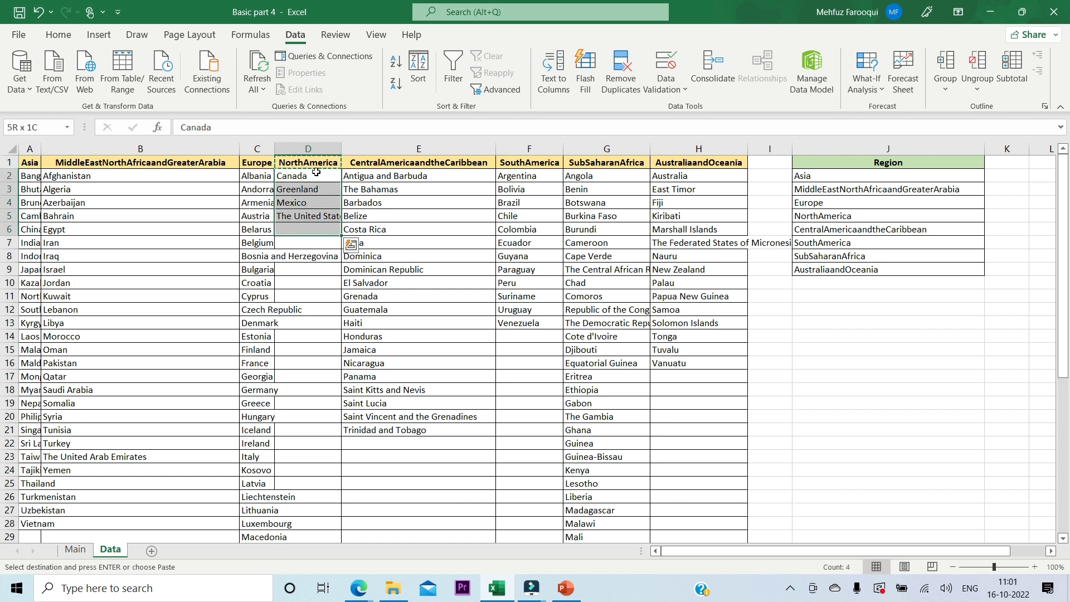
{"action": "key", "text": "shift+Up"}
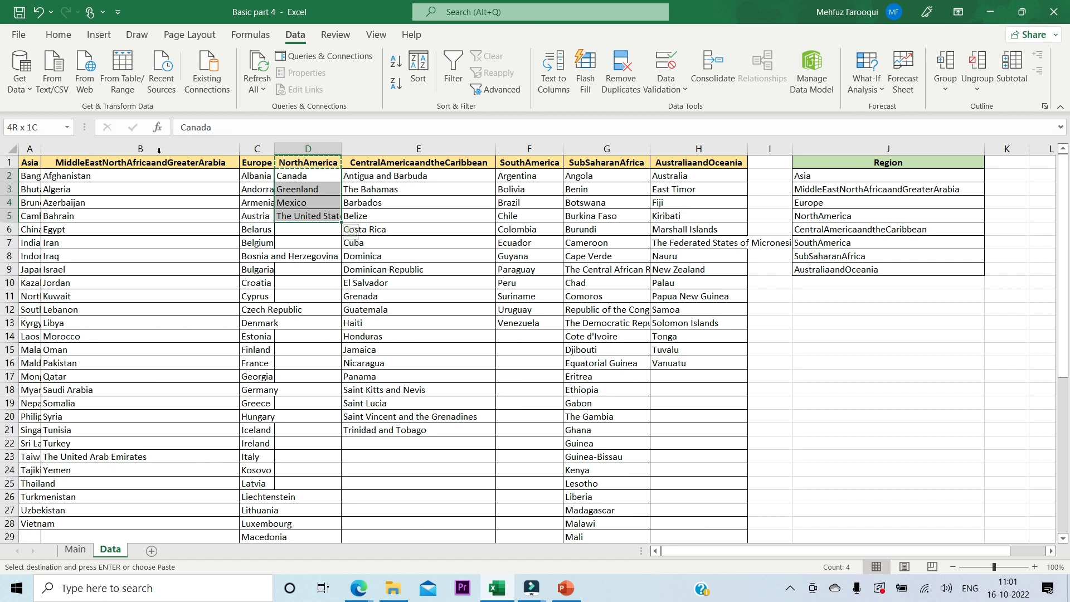
{"action": "left_click", "coordinate": [48, 128]}
{"action": "type", "text": "NorthAmerica"}
{"action": "key", "text": "Return"}
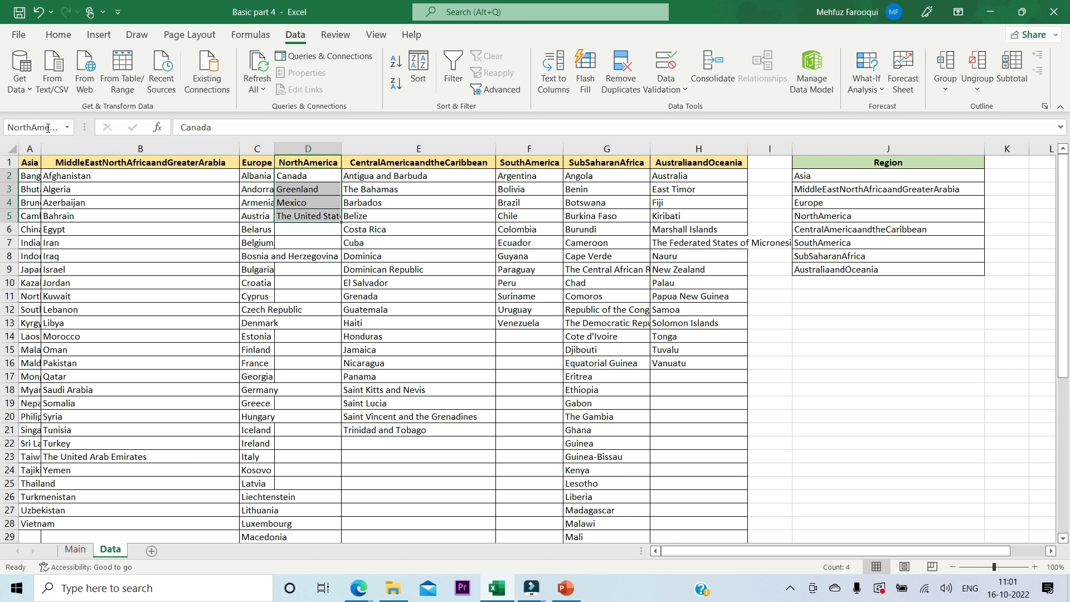
- Name the countries in E2:E21 CentralAmericaandtheCaribbean, copying the name from the header in E1
{"action": "left_click", "coordinate": [402, 162]}
{"action": "key", "text": "ctrl+c"}
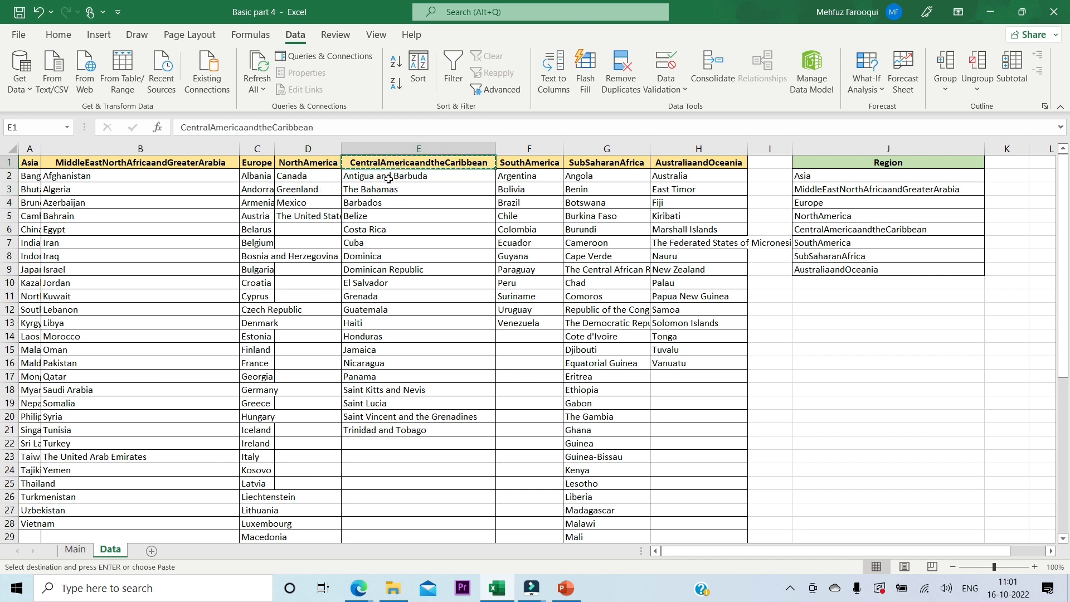
{"action": "left_click_drag", "start_coordinate": [389, 179], "coordinate": [390, 430]}
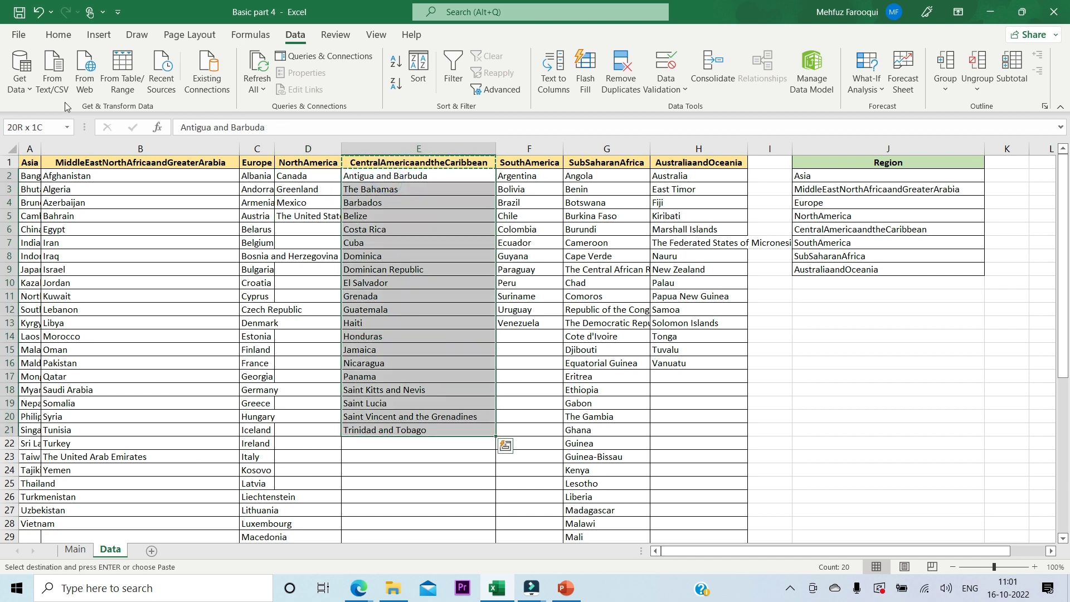
{"action": "left_click", "coordinate": [40, 125]}
{"action": "key", "text": "ctrl+v"}
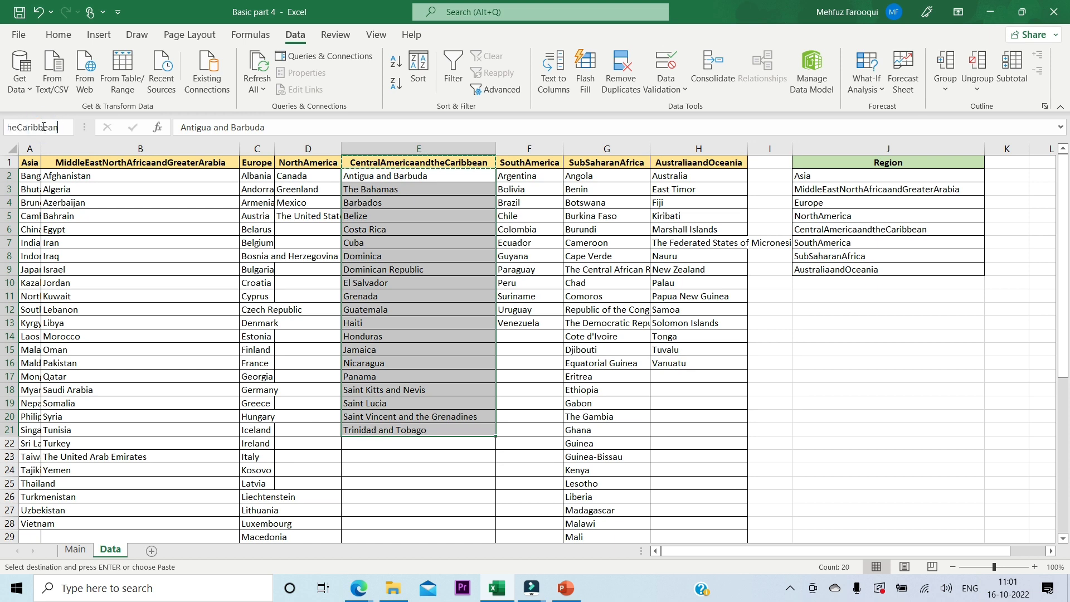
{"action": "key", "text": "Return"}
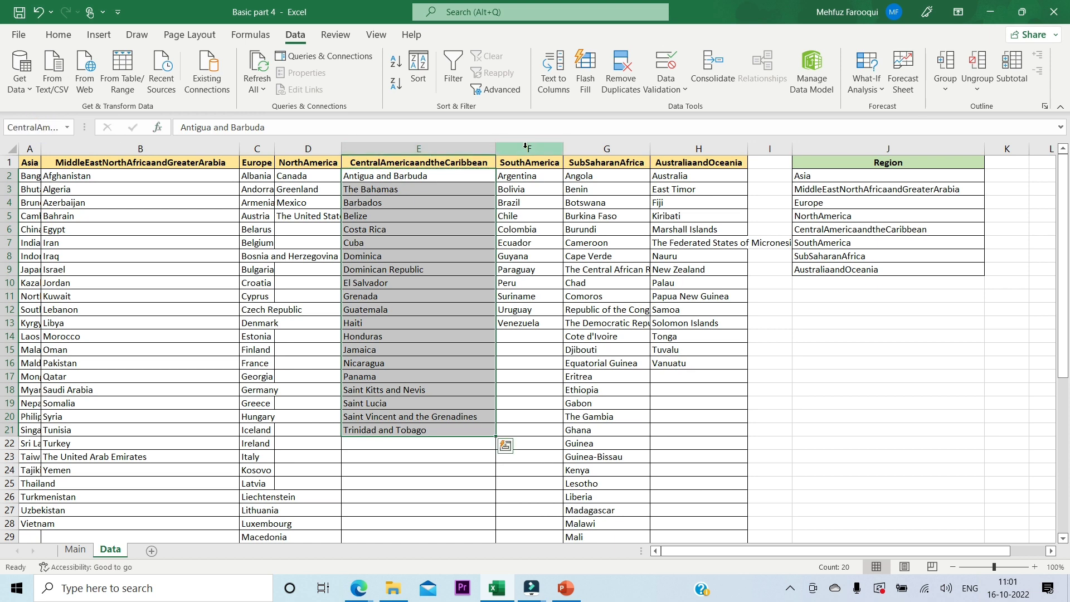
- Name the countries in F2:F13 SouthAmerica, copying the name from the header in F1
{"action": "left_click", "coordinate": [539, 161]}
{"action": "key", "text": "ctrl+c"}
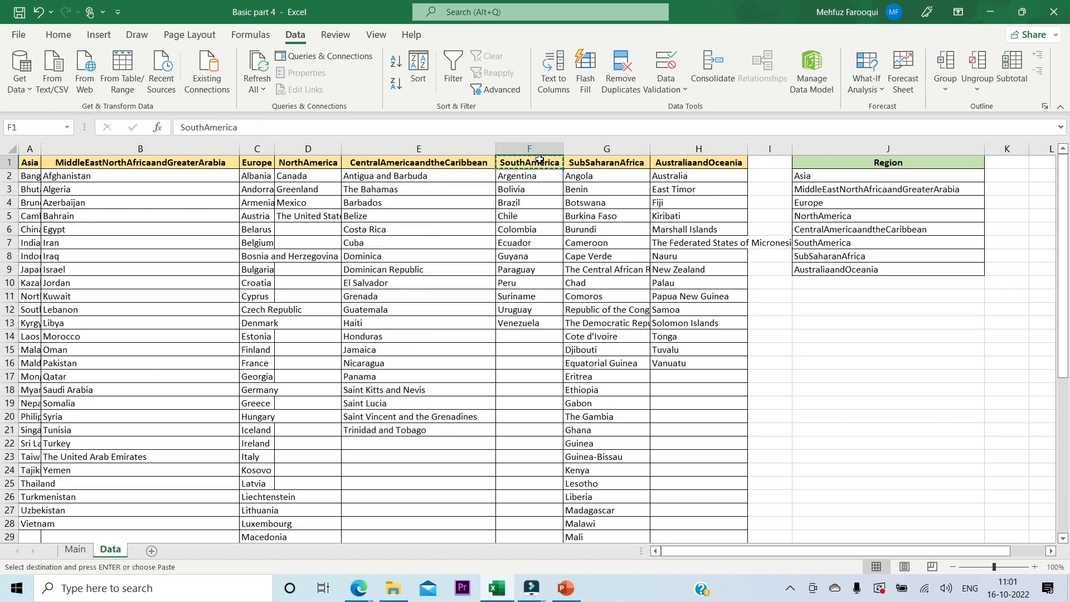
{"action": "key", "text": "Down"}
{"action": "key", "text": "ctrl+shift+Down"}
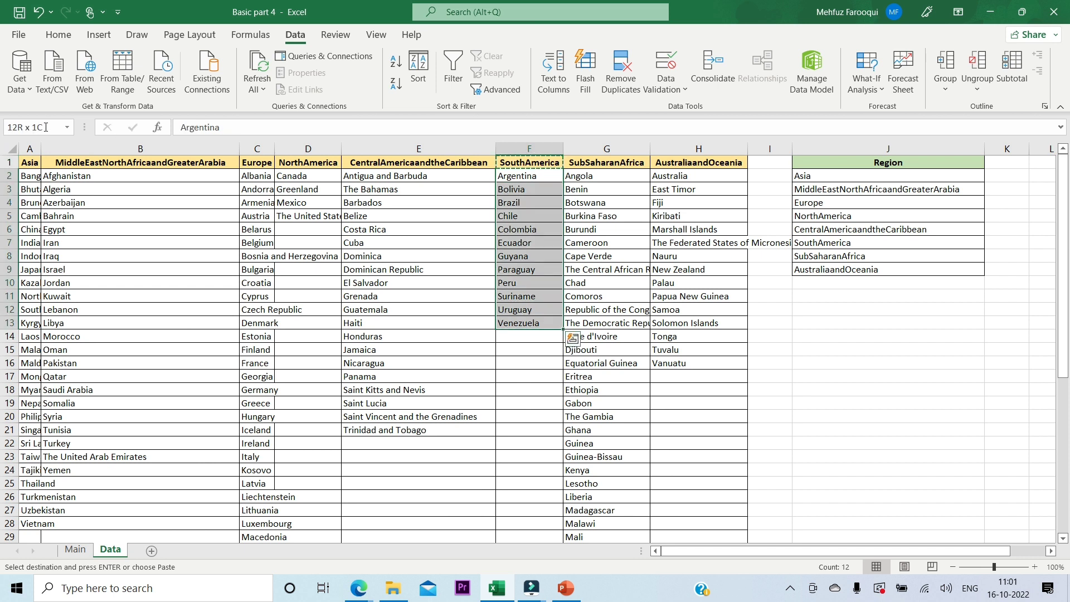
{"action": "left_click", "coordinate": [47, 127]}
{"action": "key", "text": "ctrl+v"}
{"action": "key", "text": "Return"}
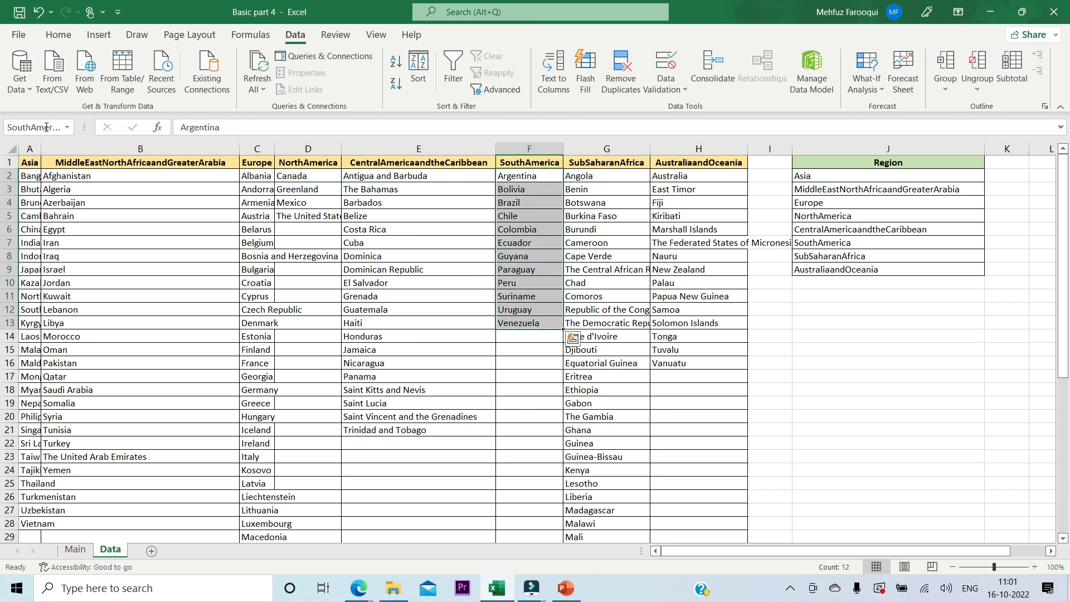
- Define the named range SubSaharanAfrica for the countries in G2:G49
{"action": "left_click", "coordinate": [630, 163]}
{"action": "key", "text": "ctrl+c"}
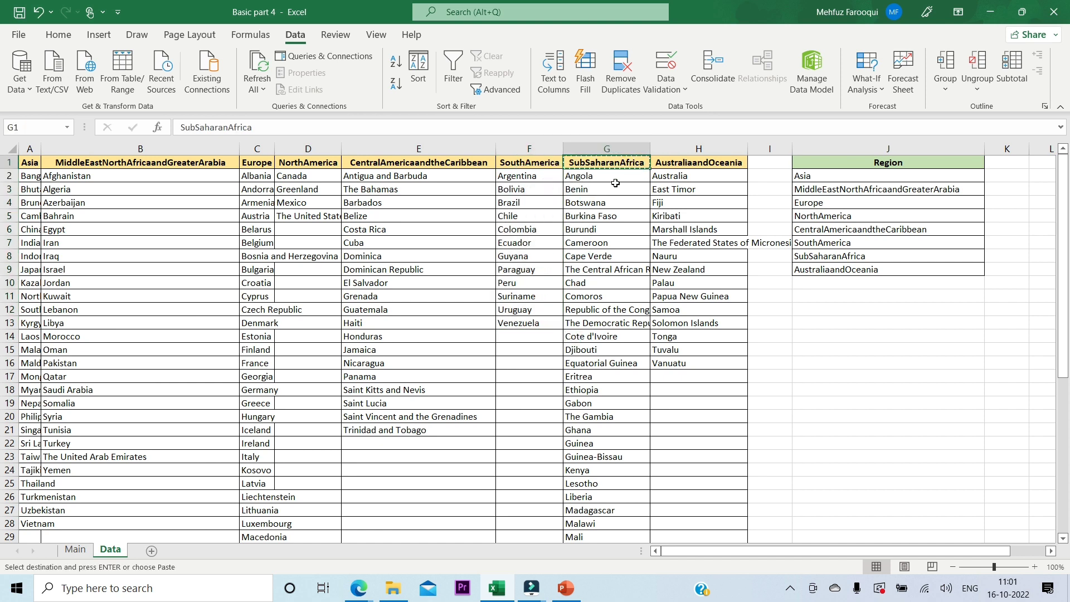
{"action": "left_click", "coordinate": [616, 177]}
{"action": "key", "text": "ctrl+shift+Down"}
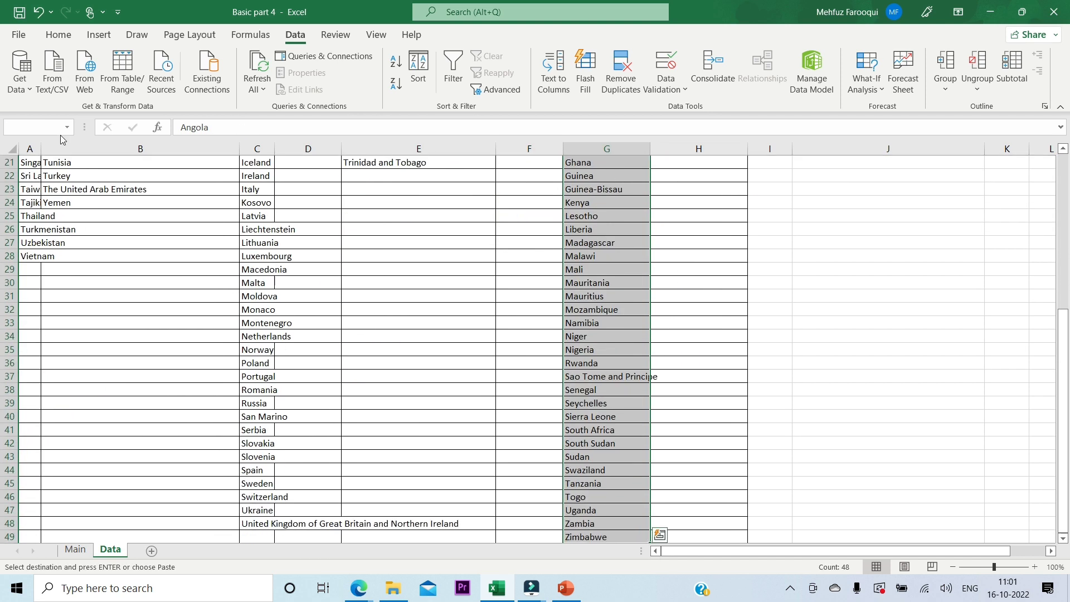
{"action": "type", "text": "SubSaharanAfrica"}
{"action": "key", "text": "Return"}
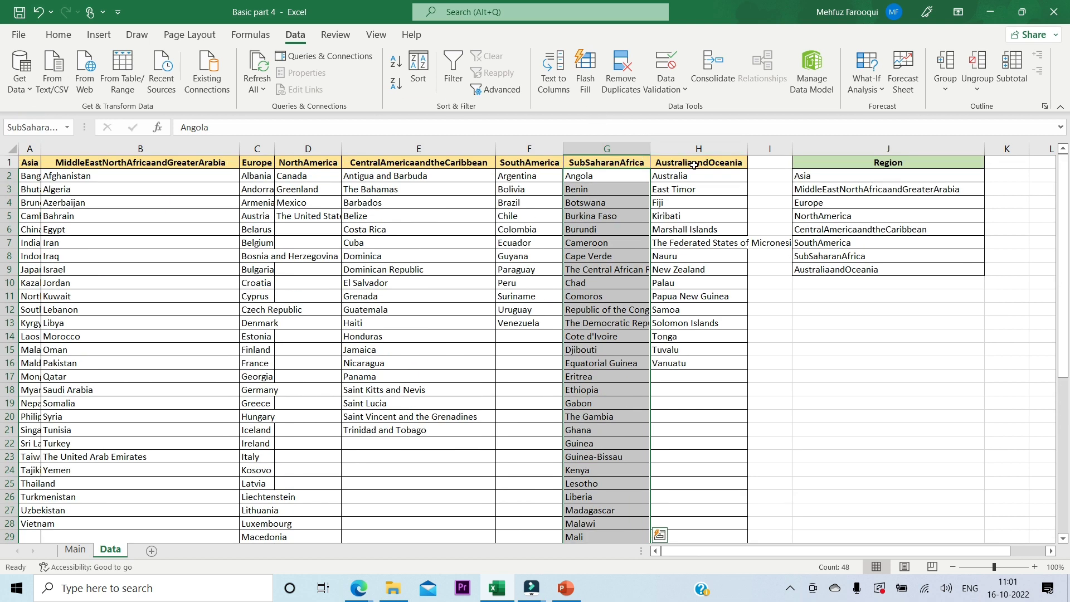
- Name the countries in H2:H16 AustraliaandOceania, copying the name from the header in H1
{"action": "left_click", "coordinate": [693, 165]}
{"action": "key", "text": "ctrl+c"}
{"action": "left_click", "coordinate": [682, 181]}
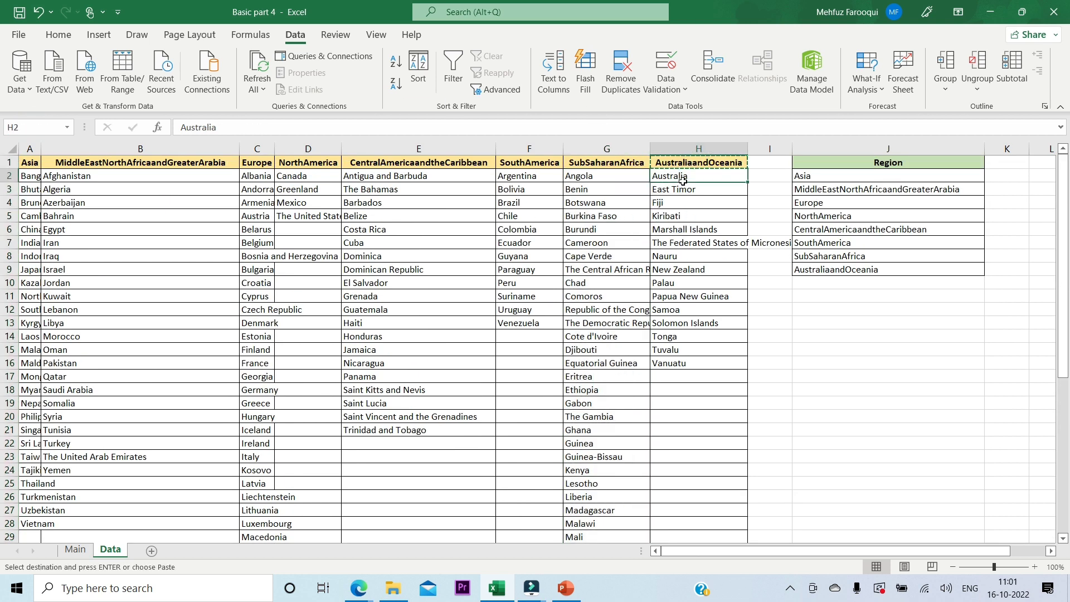
{"action": "key", "text": "ctrl+shift+Down"}
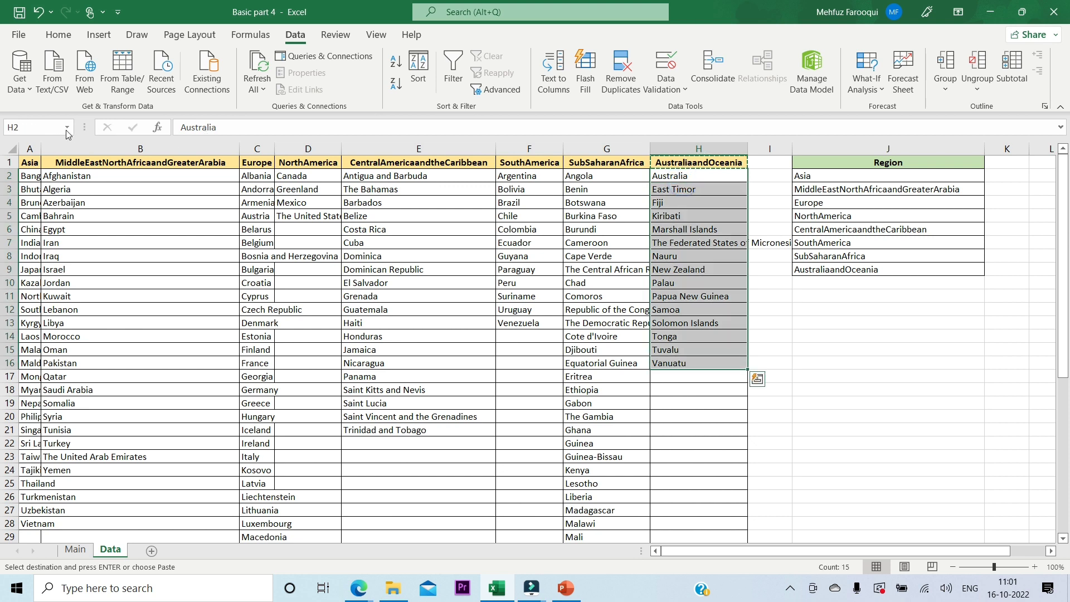
{"action": "left_click", "coordinate": [52, 127]}
{"action": "key", "text": "ctrl+v"}
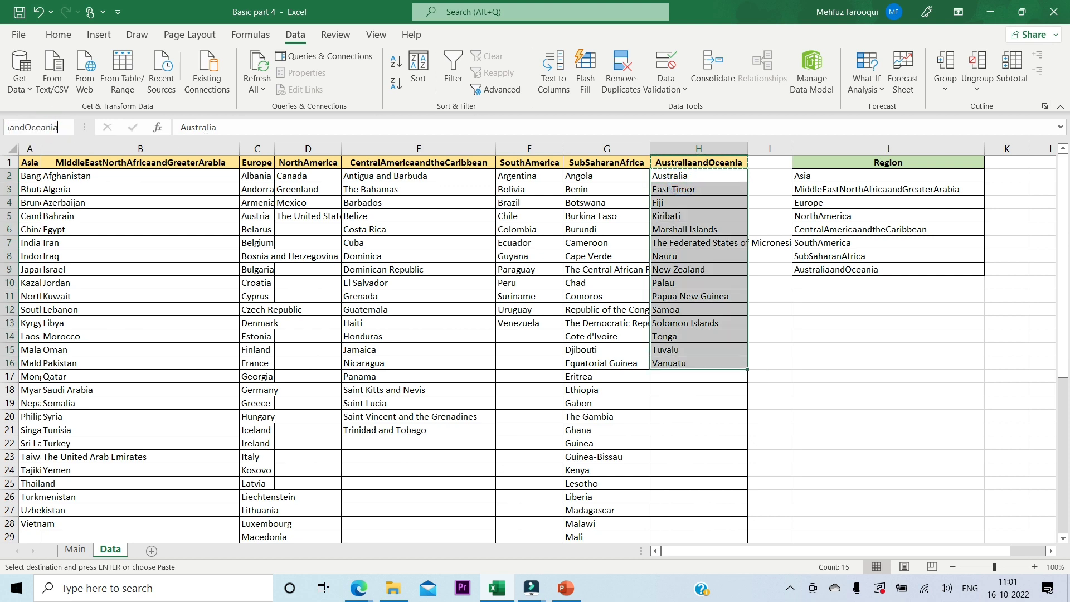
{"action": "key", "text": "Return"}
- Go back to the first Asia country in A2 and check the Region list in J2:J9 for a range name
{"action": "key", "text": "Up"}
{"action": "key", "text": "Left"}
{"action": "key", "text": "Left"}
{"action": "key", "text": "Left"}
{"action": "key", "text": "Left"}
{"action": "key", "text": "Left"}
{"action": "key", "text": "Left"}
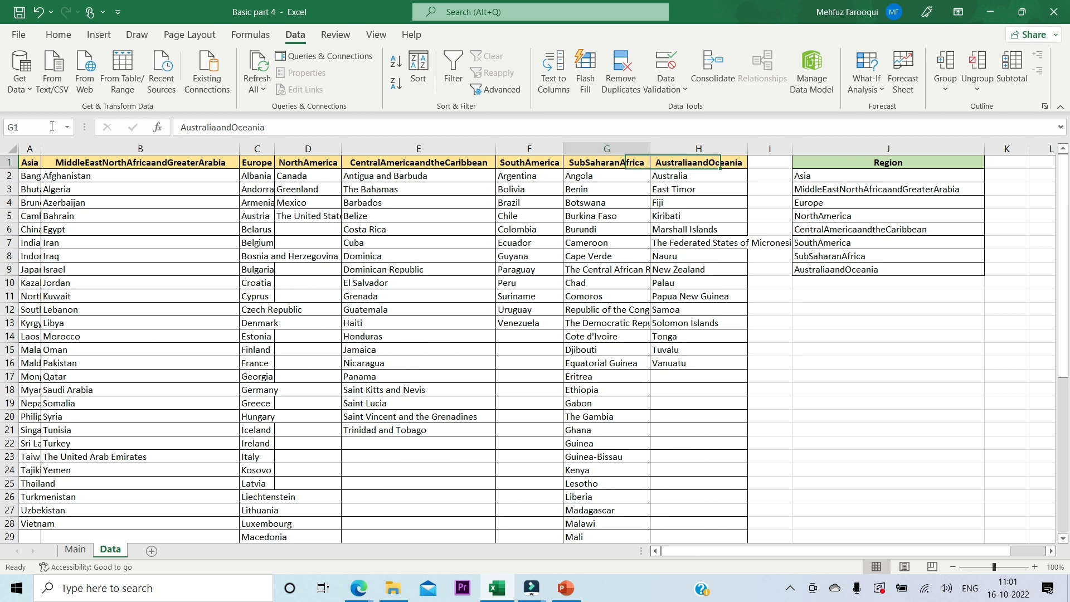
{"action": "key", "text": "Left"}
{"action": "key", "text": "Down"}
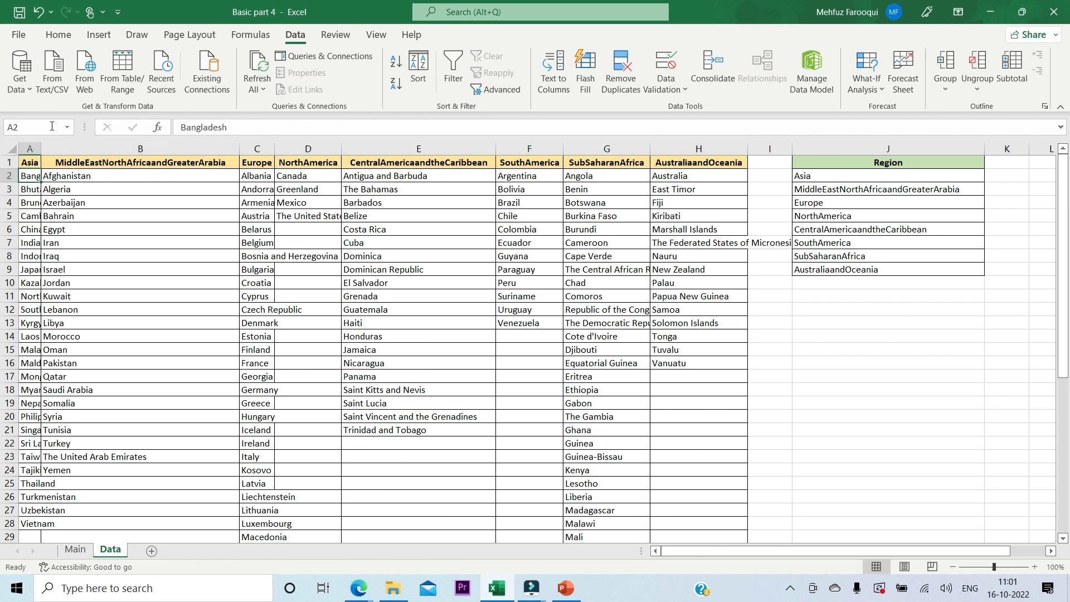
{"action": "left_click", "coordinate": [848, 179]}
{"action": "key", "text": "ctrl+shift+Down"}
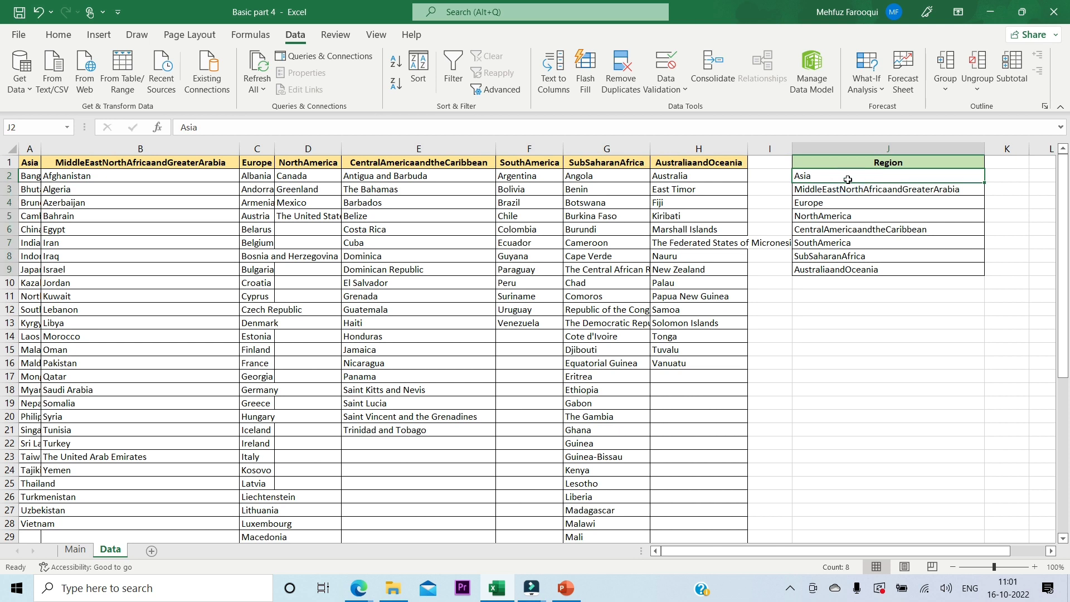
- Define the named range Asia for the countries in A2:A28, matching the header in A1
{"action": "left_click", "coordinate": [27, 177]}
{"action": "key", "text": "ctrl+shift+Down"}
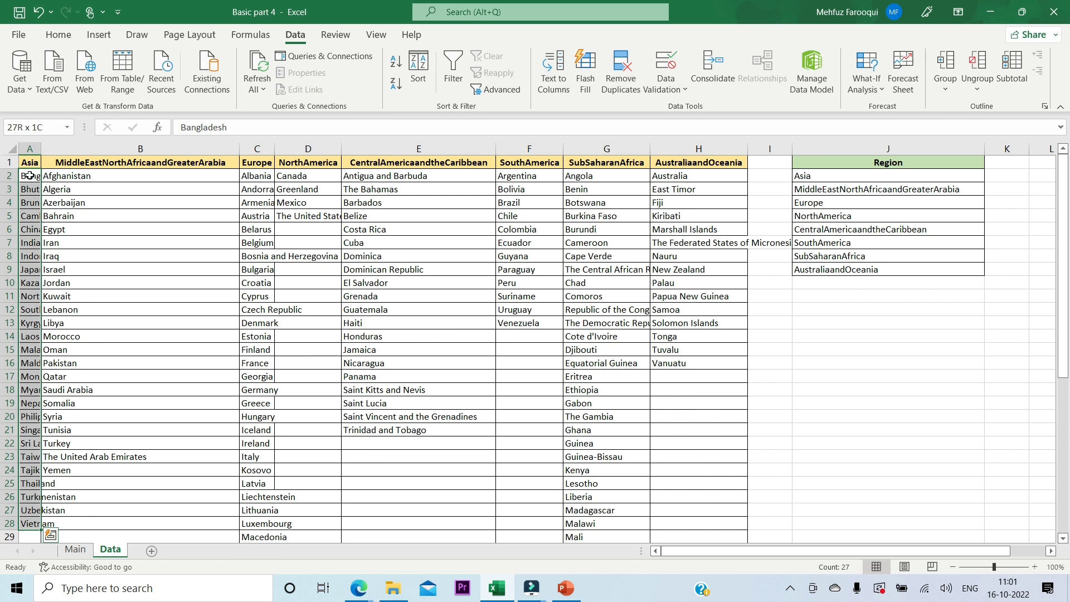
{"action": "left_click", "coordinate": [30, 162]}
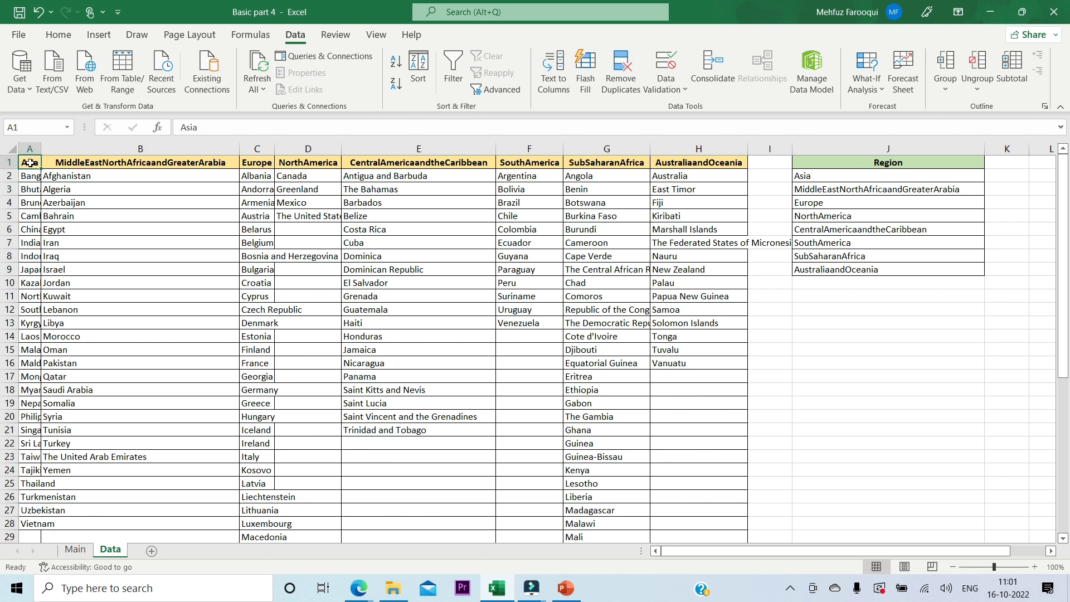
{"action": "key", "text": "ctrl+c"}
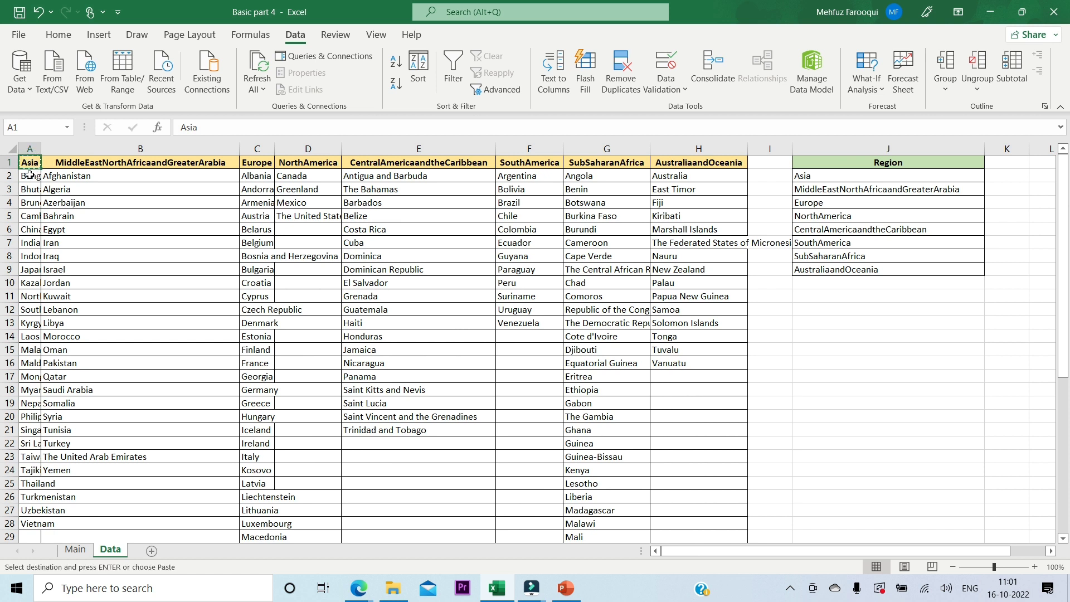
{"action": "left_click", "coordinate": [29, 175]}
{"action": "key", "text": "ctrl+shift+Down"}
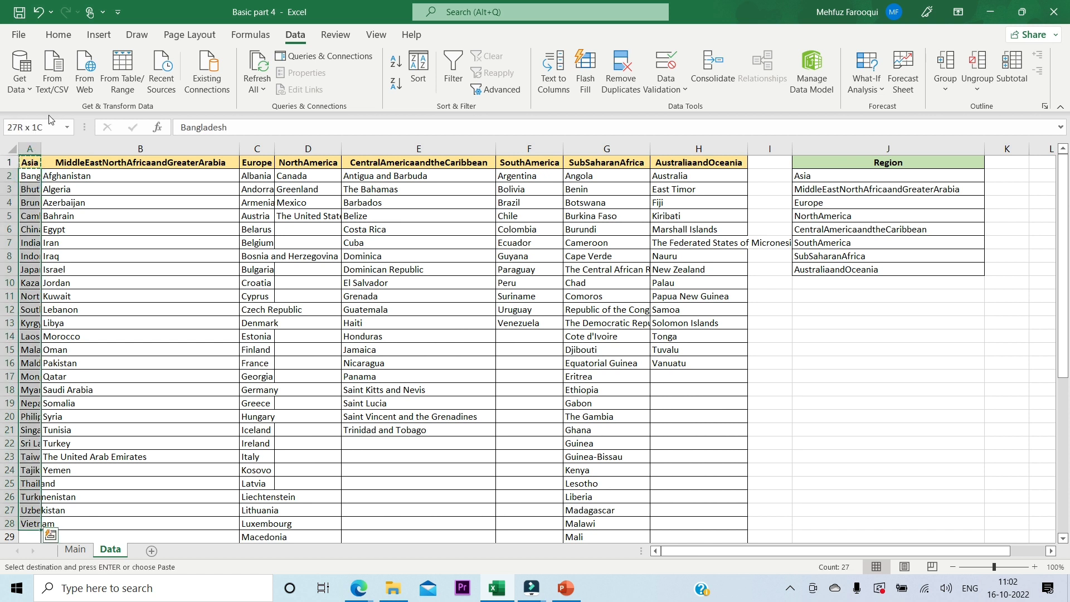
{"action": "left_click", "coordinate": [46, 127]}
{"action": "type", "text": "Asia"}
{"action": "key", "text": "Return"}
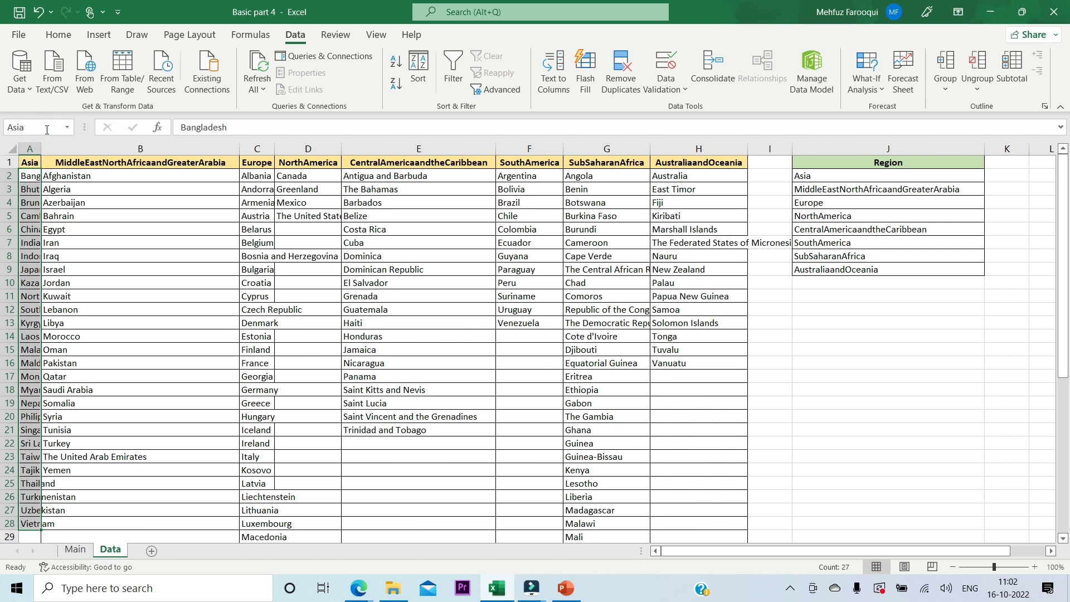
- Select the country lists in columns A, B and C one after another to check each one's range name
{"action": "key", "text": "Down"}
{"action": "left_click", "coordinate": [28, 177]}
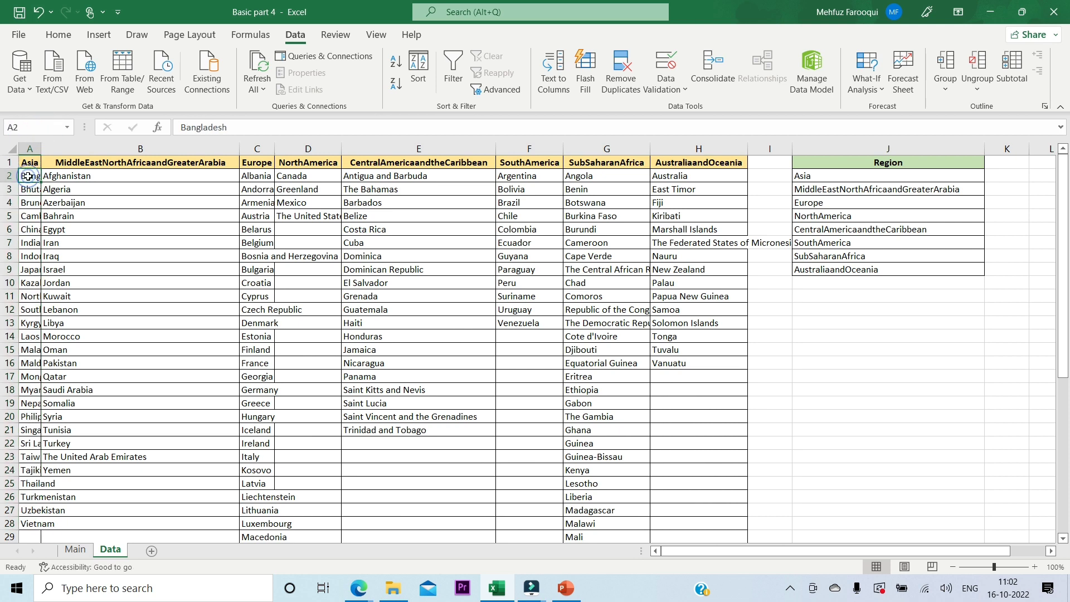
{"action": "key", "text": "ctrl+shift+Down"}
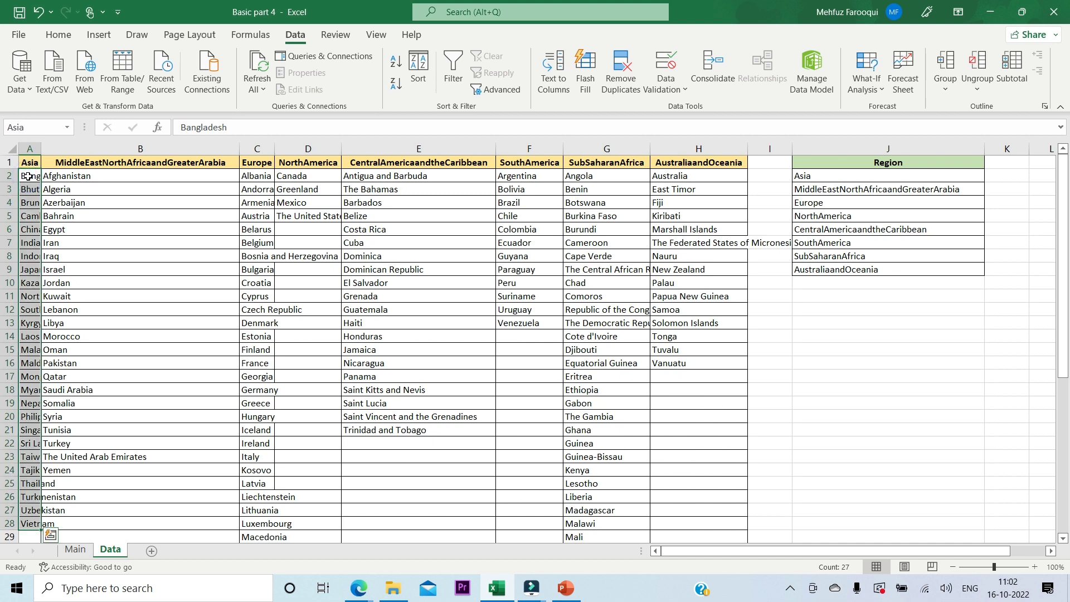
{"action": "left_click", "coordinate": [104, 174]}
{"action": "key", "text": "ctrl+shift+Down"}
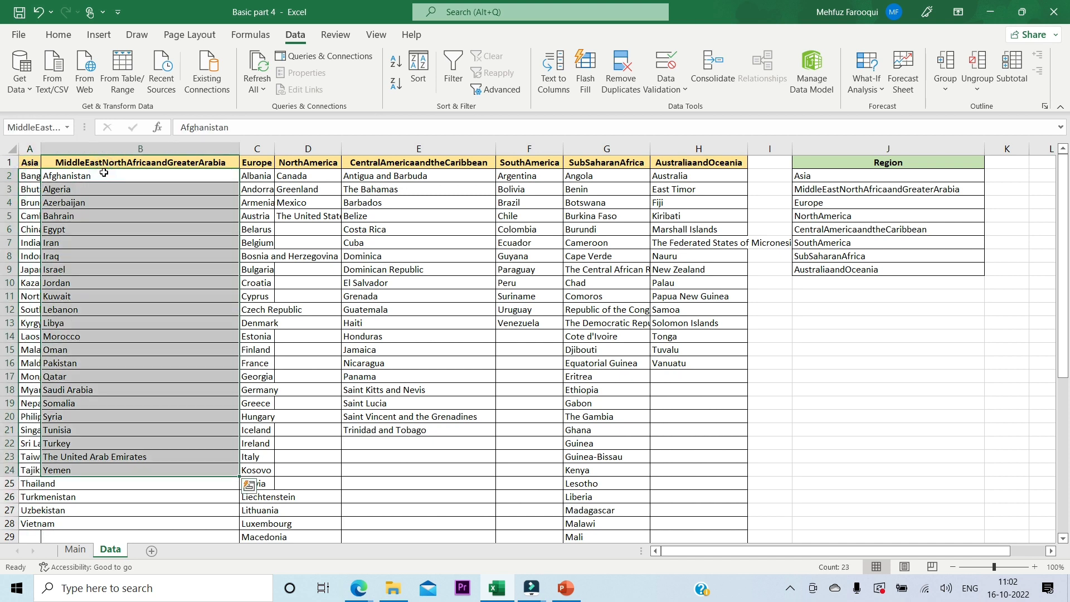
{"action": "left_click", "coordinate": [255, 176]}
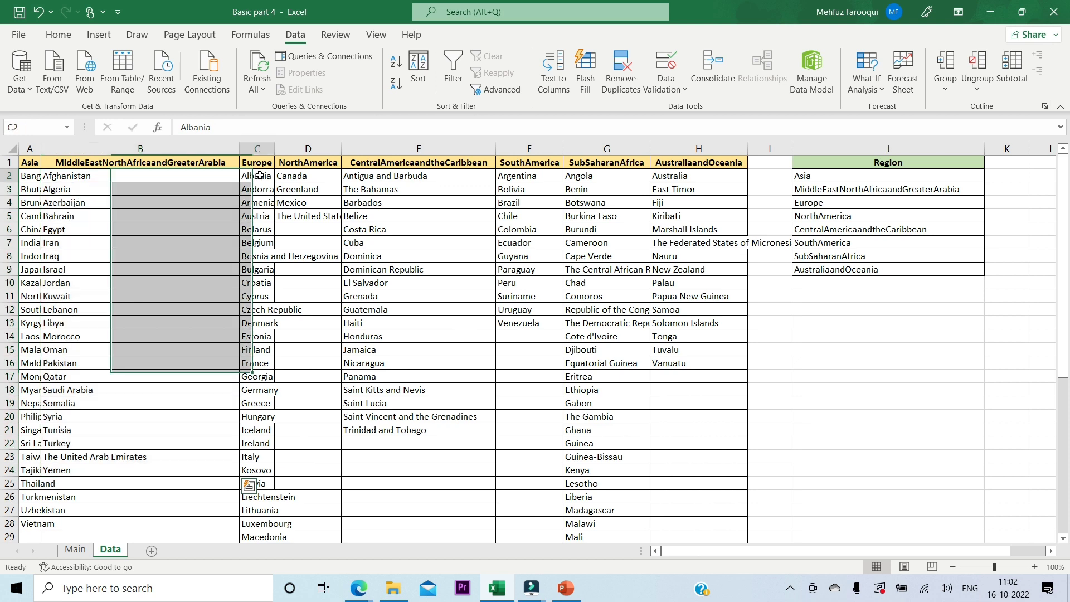
{"action": "key", "text": "ctrl+shift+Down"}
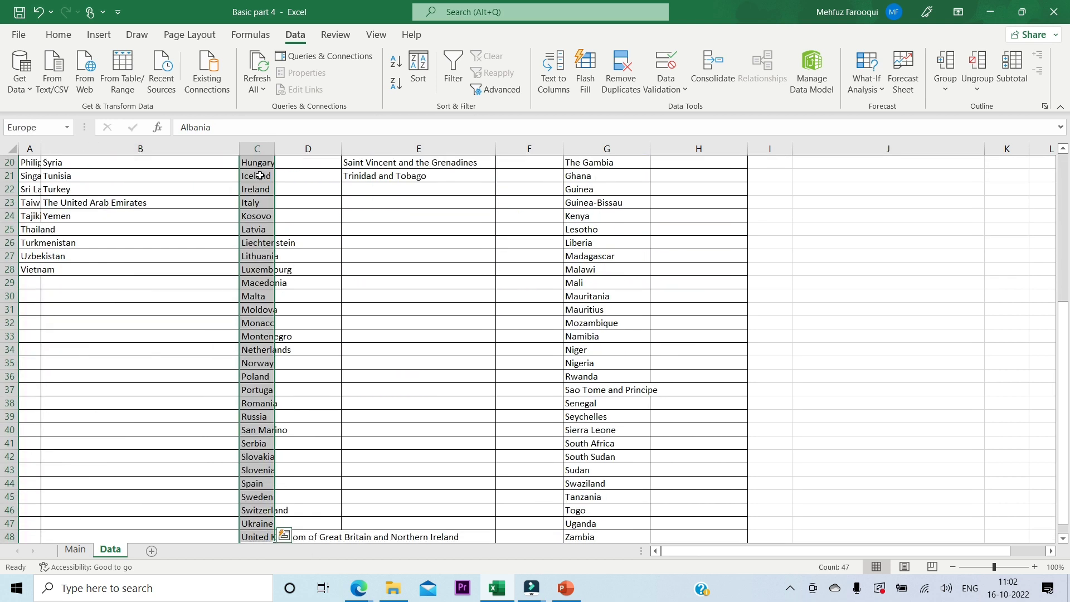
- Check the range names of the remaining country lists, from NorthAmerica in column D through AustraliaandOceania in column H
{"action": "key", "text": "ctrl+Up"}
{"action": "key", "text": "Right"}
{"action": "key", "text": "Down"}
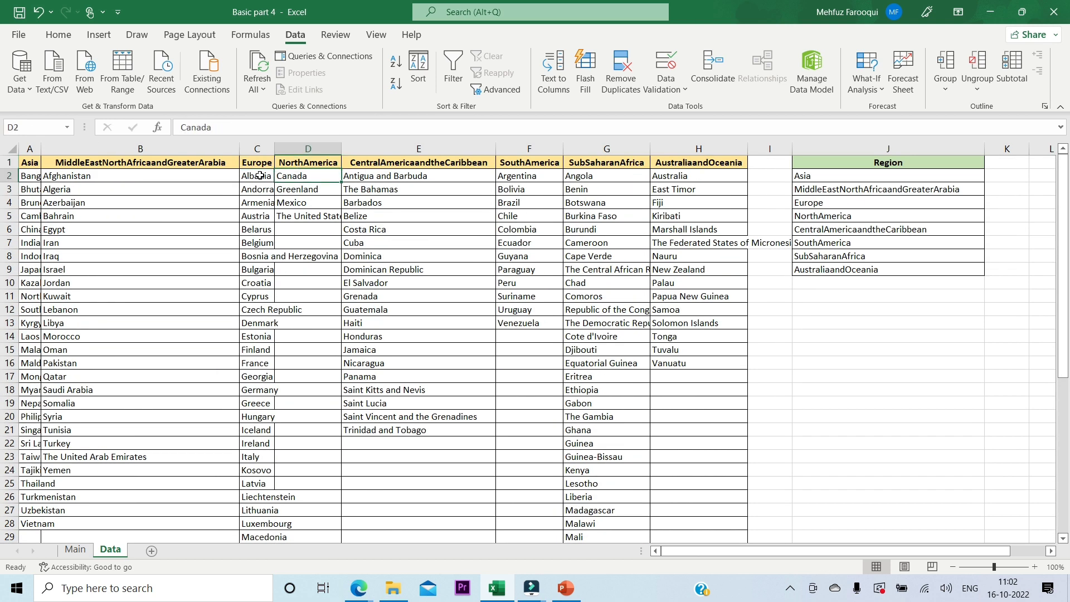
{"action": "key", "text": "ctrl+shift+Down"}
{"action": "key", "text": "Right"}
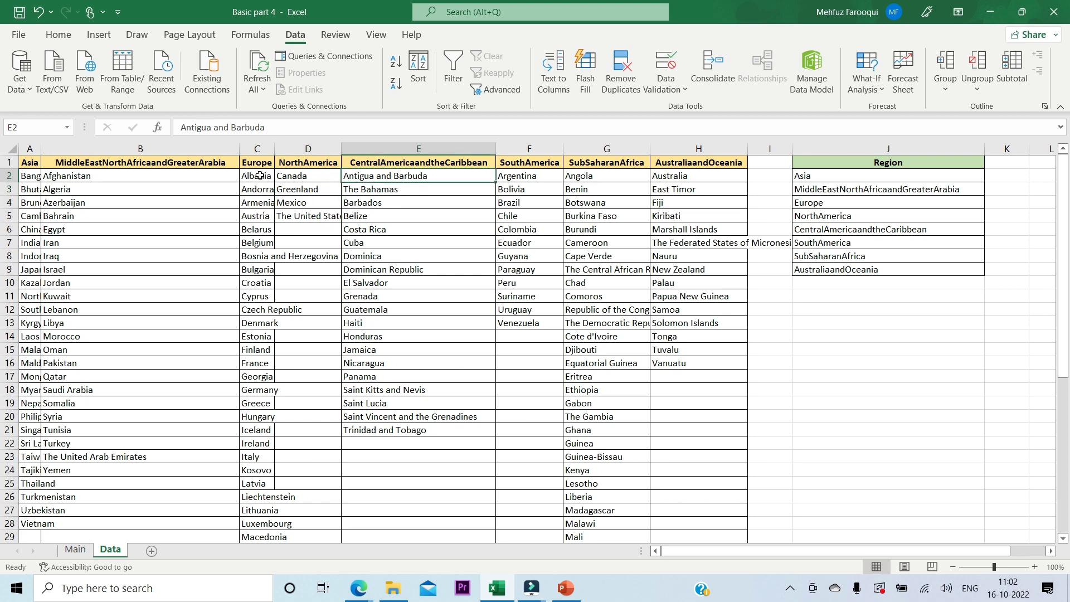
{"action": "key", "text": "ctrl+shift+Down"}
{"action": "key", "text": "Right"}
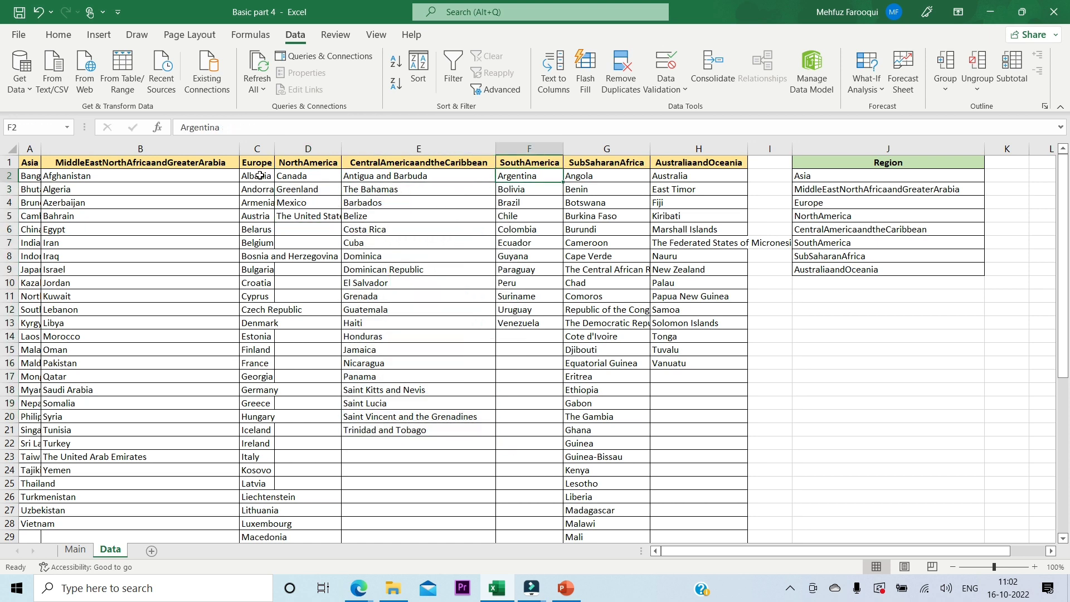
{"action": "key", "text": "ctrl+shift+Down"}
{"action": "key", "text": "Right"}
{"action": "key", "text": "ctrl+shift+Down"}
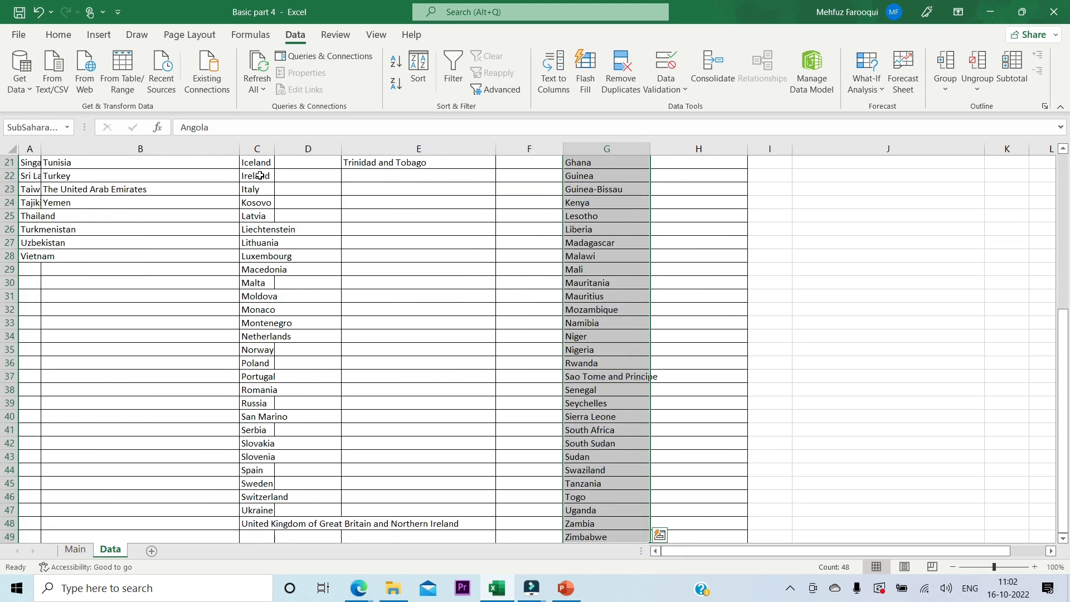
{"action": "scroll", "coordinate": [260, 176], "scroll_direction": "up", "scroll_amount": 7}
{"action": "key", "text": "Right"}
{"action": "key", "text": "ctrl+shift+Down"}
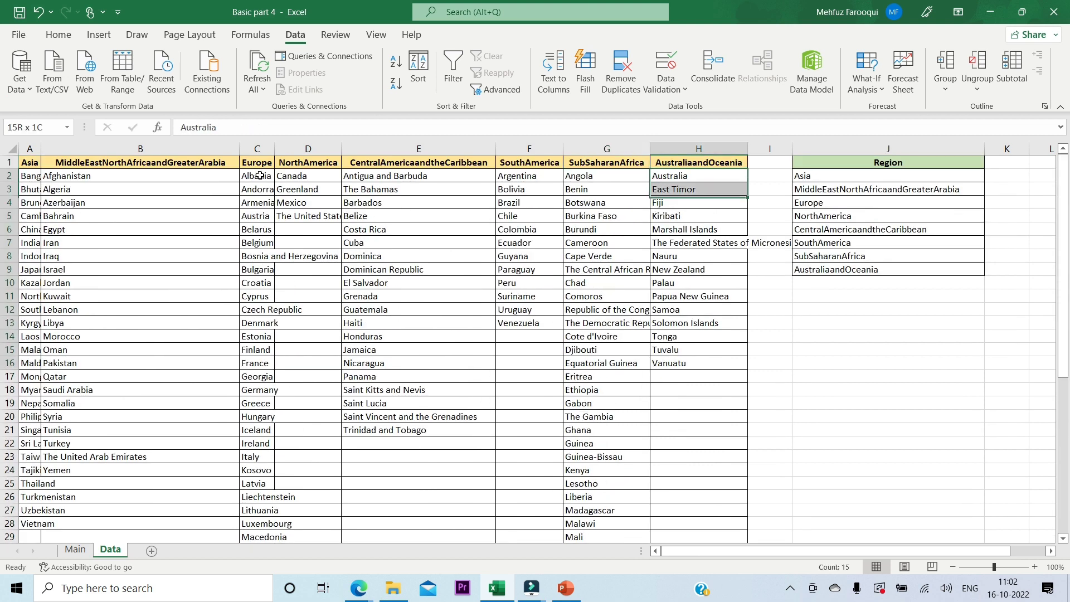
- Go back along the header row to the Asia header in A1
{"action": "key", "text": "Up"}
{"action": "key", "text": "Left"}
{"action": "key", "text": "Left"}
{"action": "key", "text": "Left"}
{"action": "key", "text": "Left"}
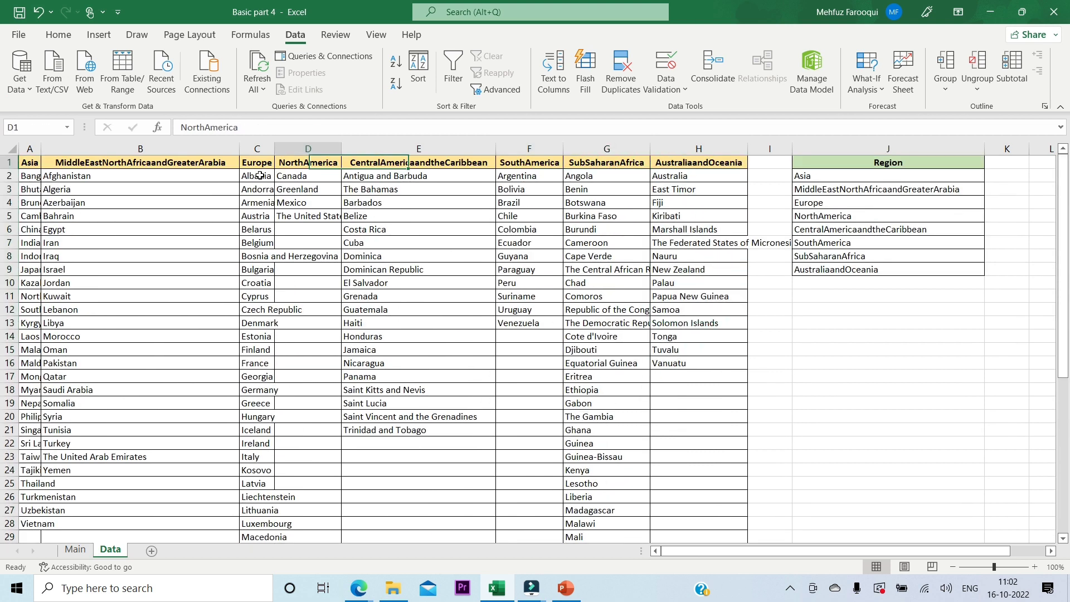
{"action": "key", "text": "Left"}
{"action": "key", "text": "Left"}
{"action": "key", "text": "Left"}
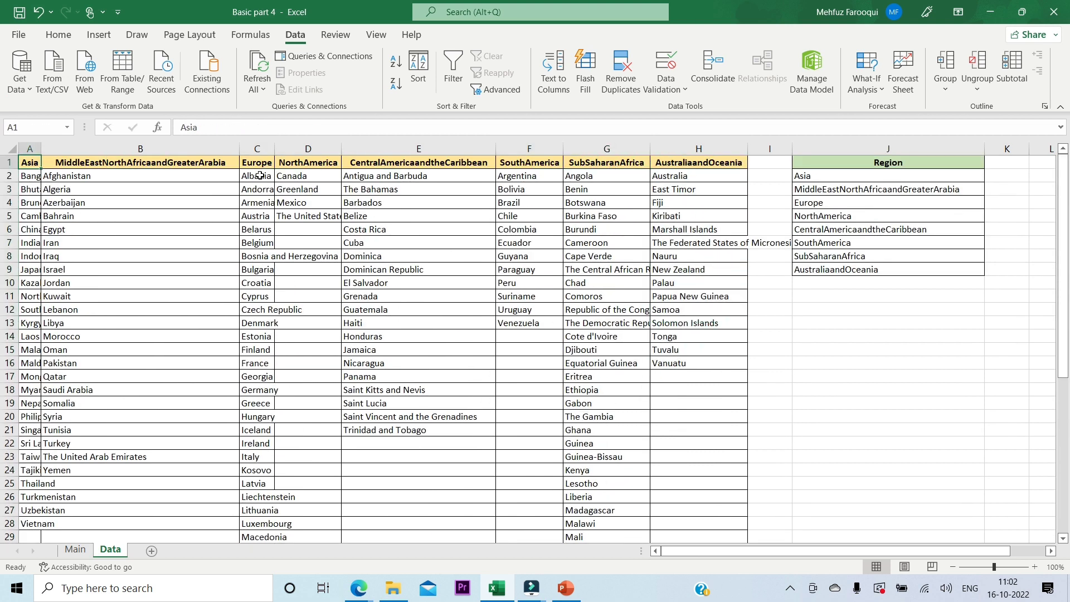
- On the Main sheet, choose MiddleEastNorthAfricaandGreaterArabia as the Region in D5 and autofit column D to it
{"action": "left_click", "coordinate": [73, 548]}
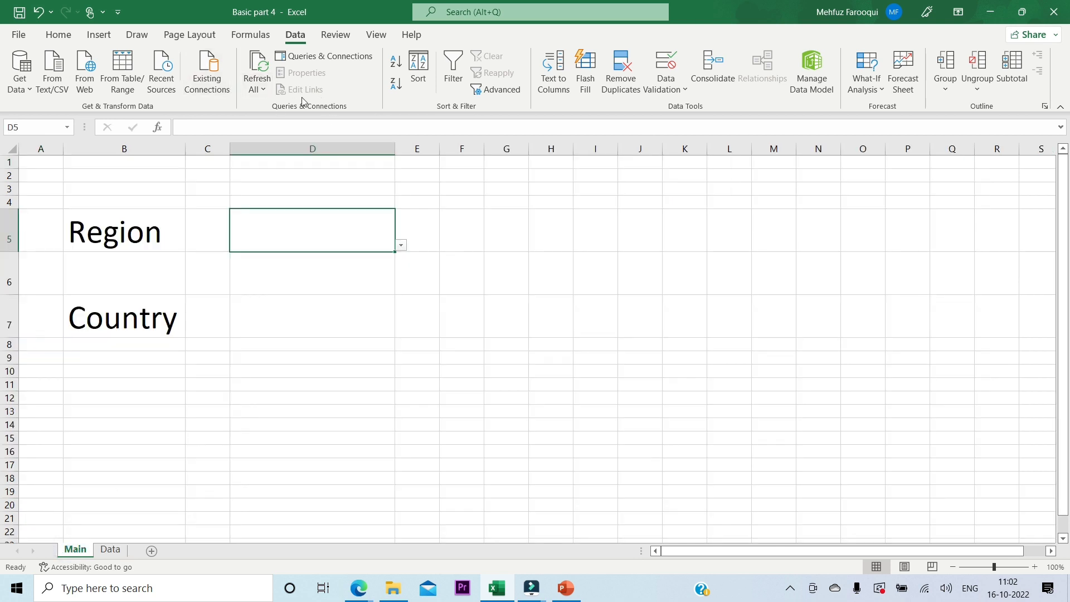
{"action": "left_click", "coordinate": [262, 73]}
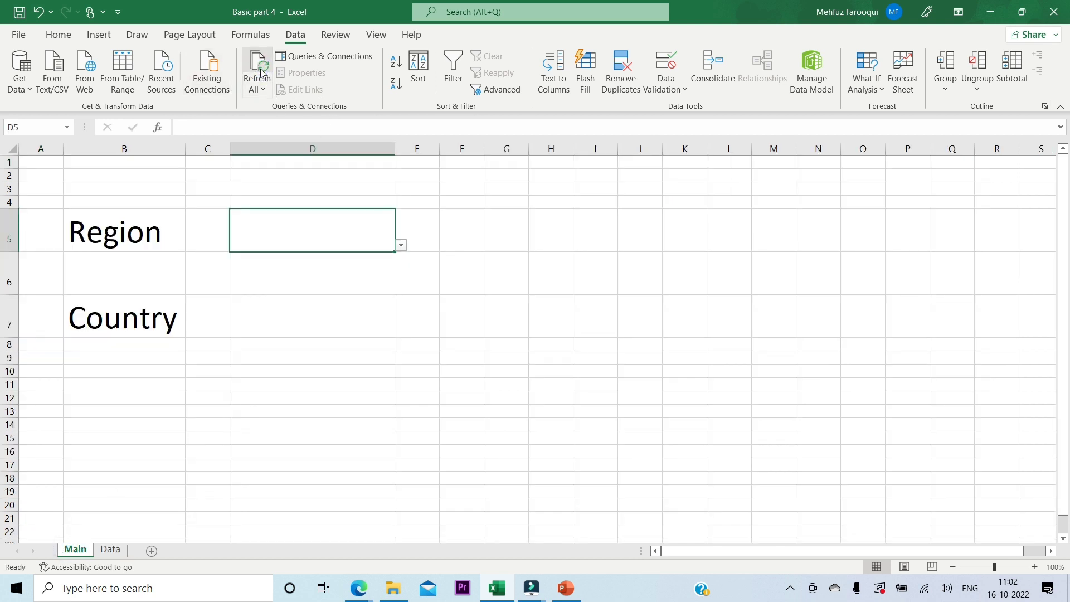
{"action": "left_click", "coordinate": [401, 245]}
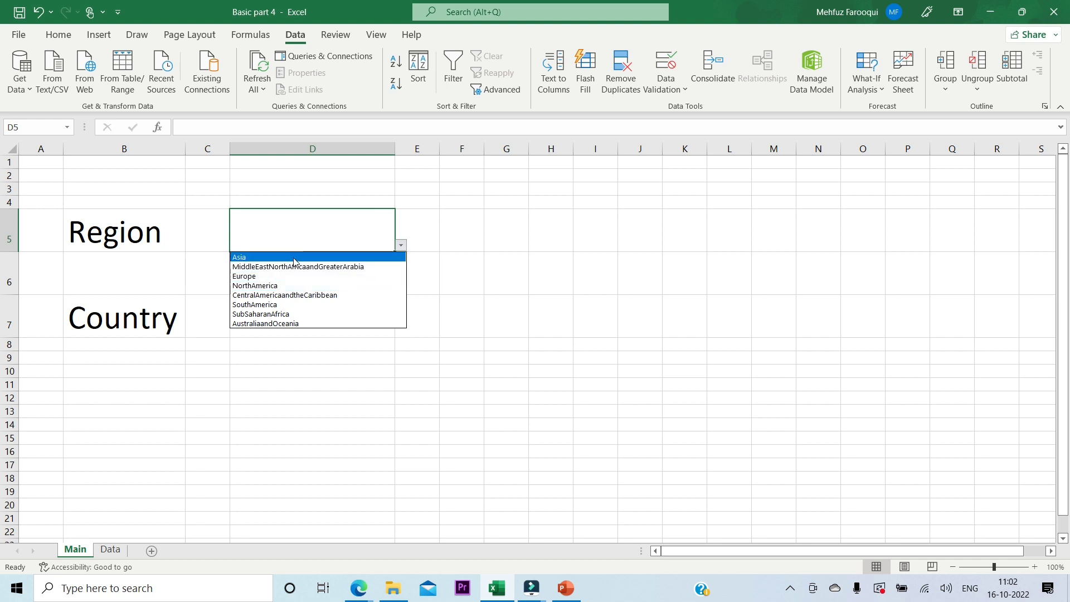
{"action": "left_click", "coordinate": [568, 266]}
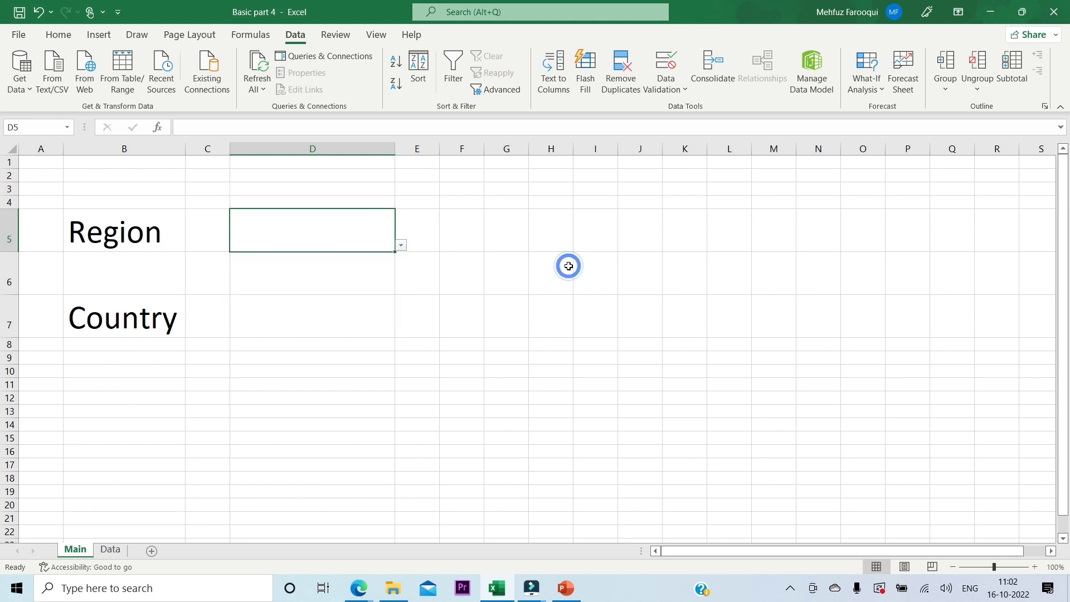
{"action": "left_click", "coordinate": [402, 244]}
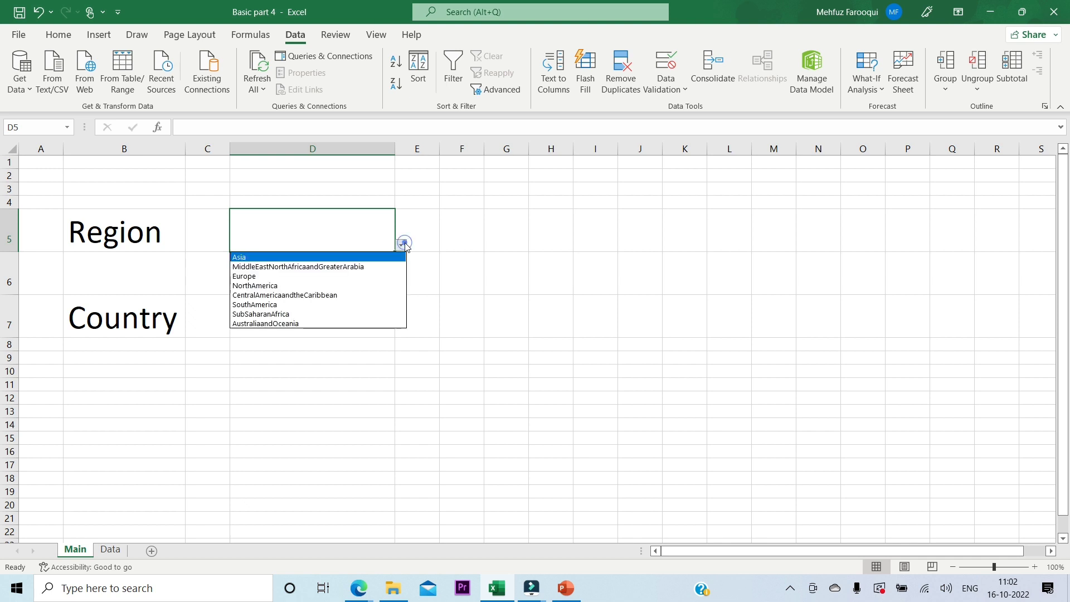
{"action": "left_click", "coordinate": [305, 266]}
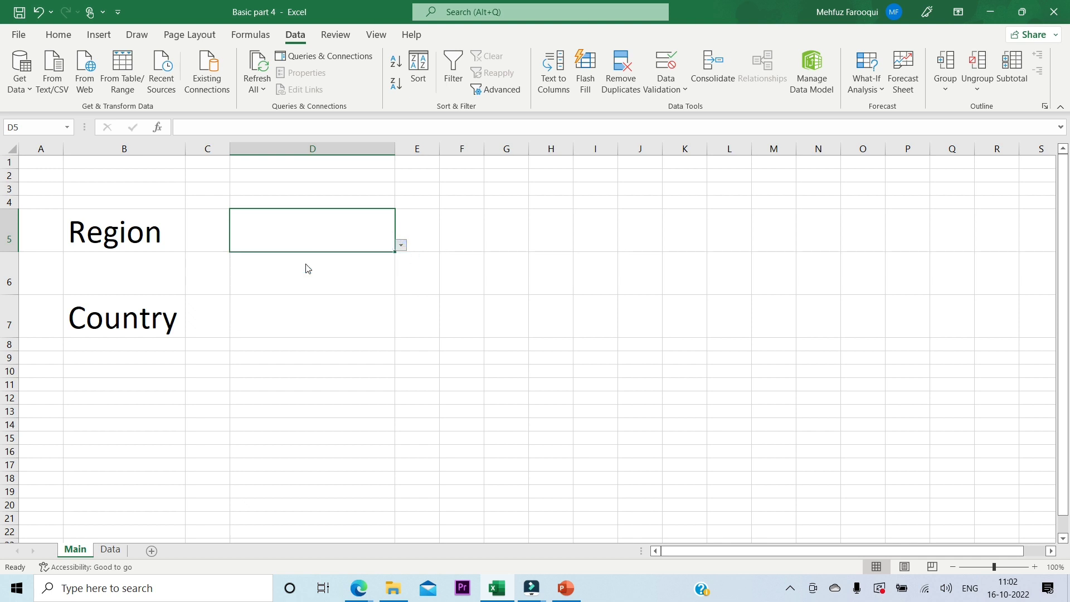
{"action": "double_click", "coordinate": [393, 152]}
{"action": "left_click", "coordinate": [278, 312]}
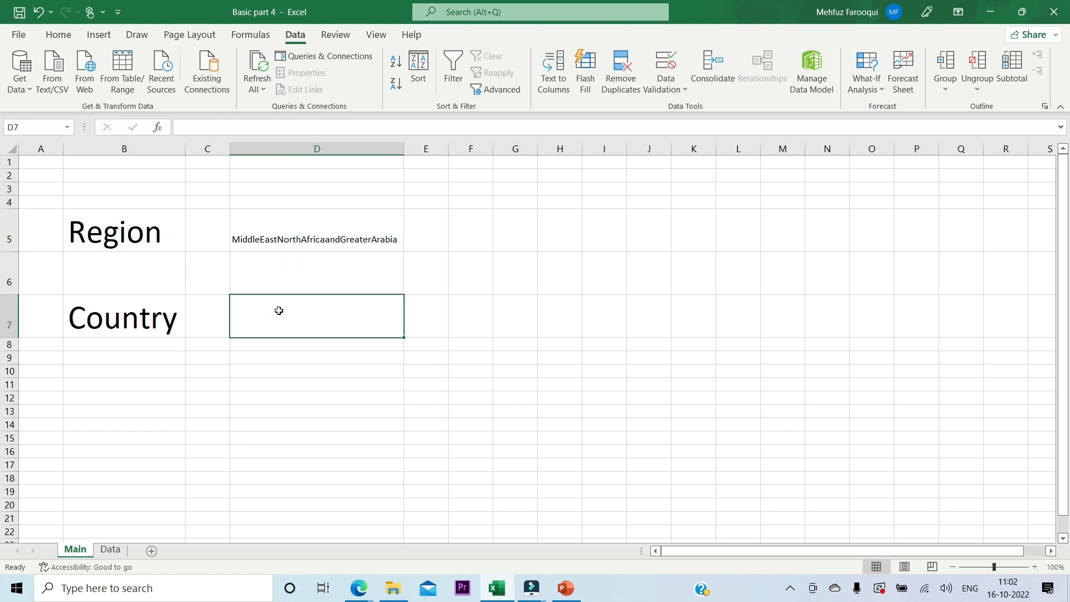
- Set the Region in D5 to Asia and look at the Asia country list on the Data sheet
{"action": "left_click", "coordinate": [327, 243]}
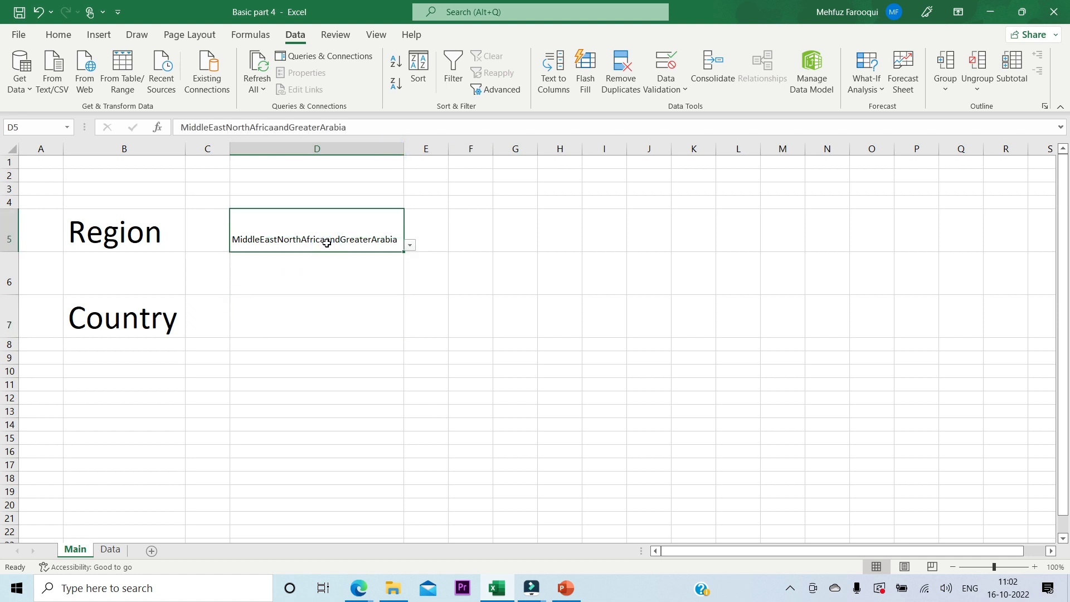
{"action": "left_click", "coordinate": [409, 245]}
{"action": "left_click", "coordinate": [319, 256]}
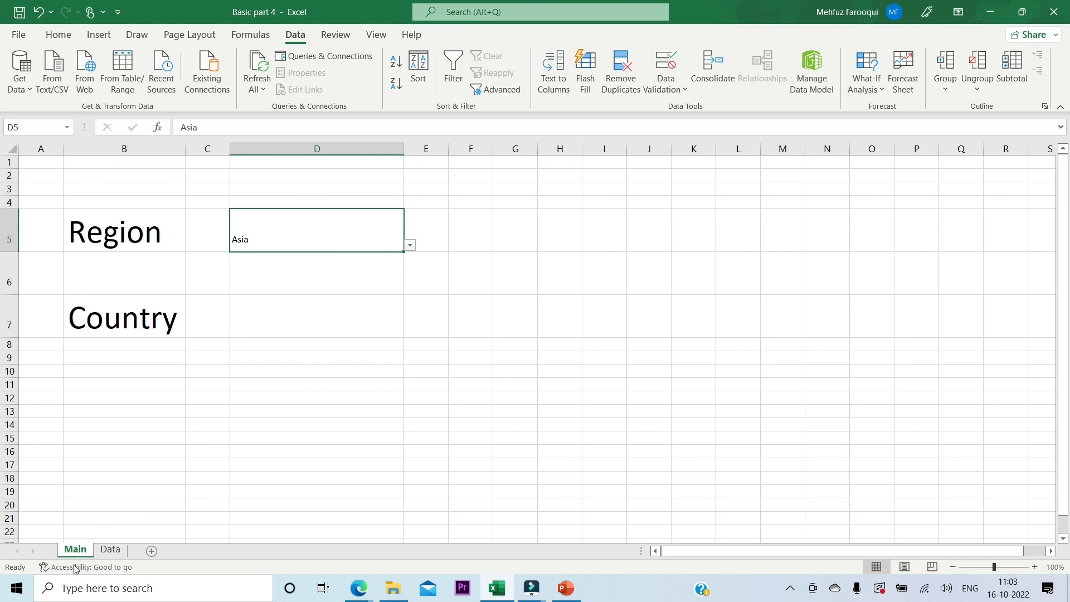
{"action": "left_click", "coordinate": [109, 550]}
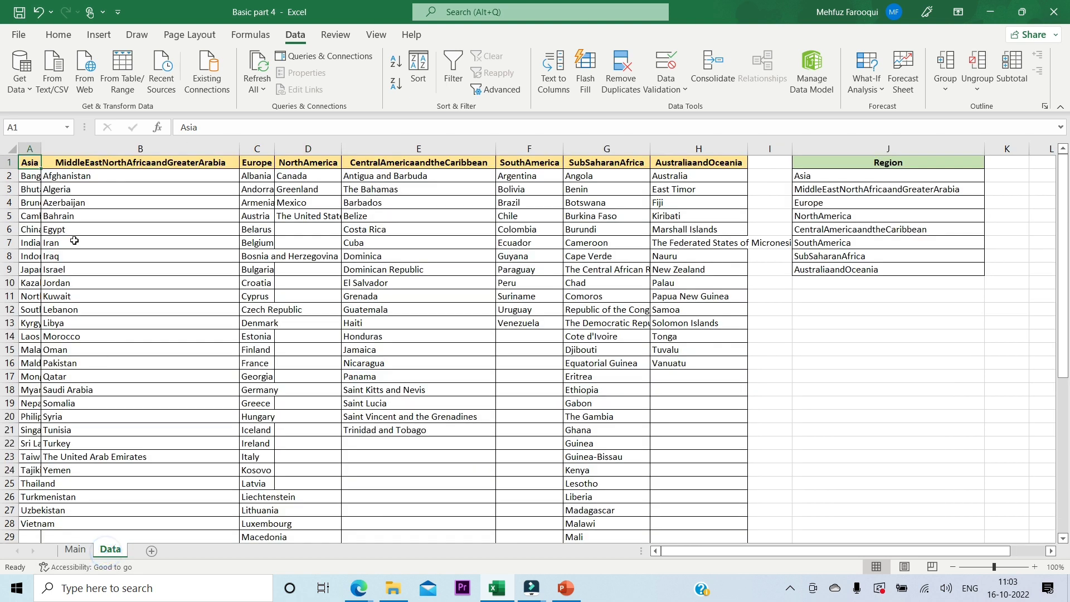
{"action": "left_click", "coordinate": [75, 551]}
{"action": "left_click", "coordinate": [317, 316]}
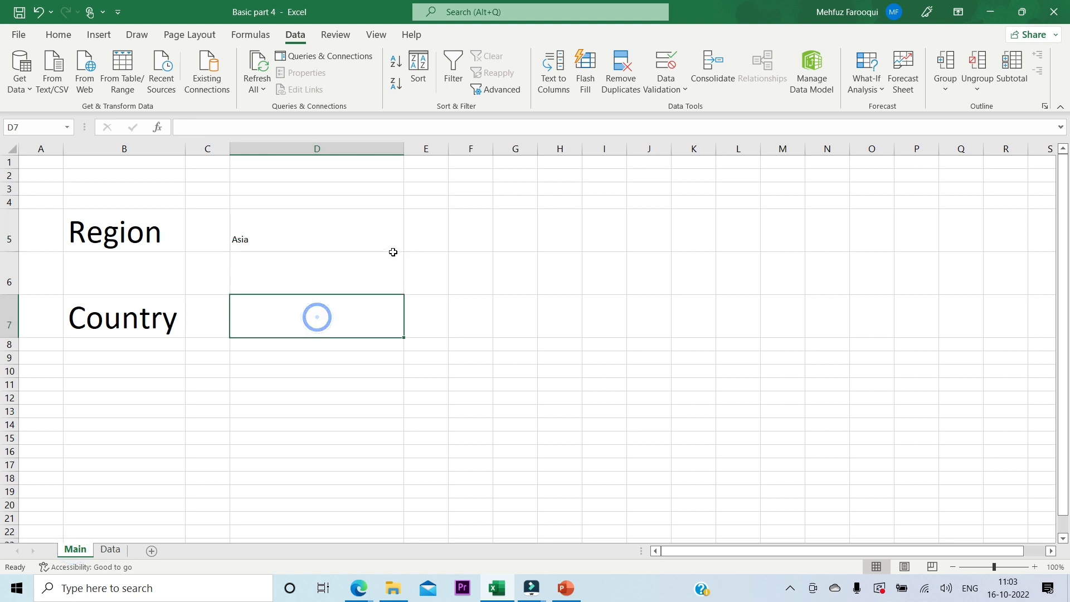
- Set the Region in D5 to SouthAmerica
{"action": "left_click", "coordinate": [382, 236]}
{"action": "key", "text": "Down"}
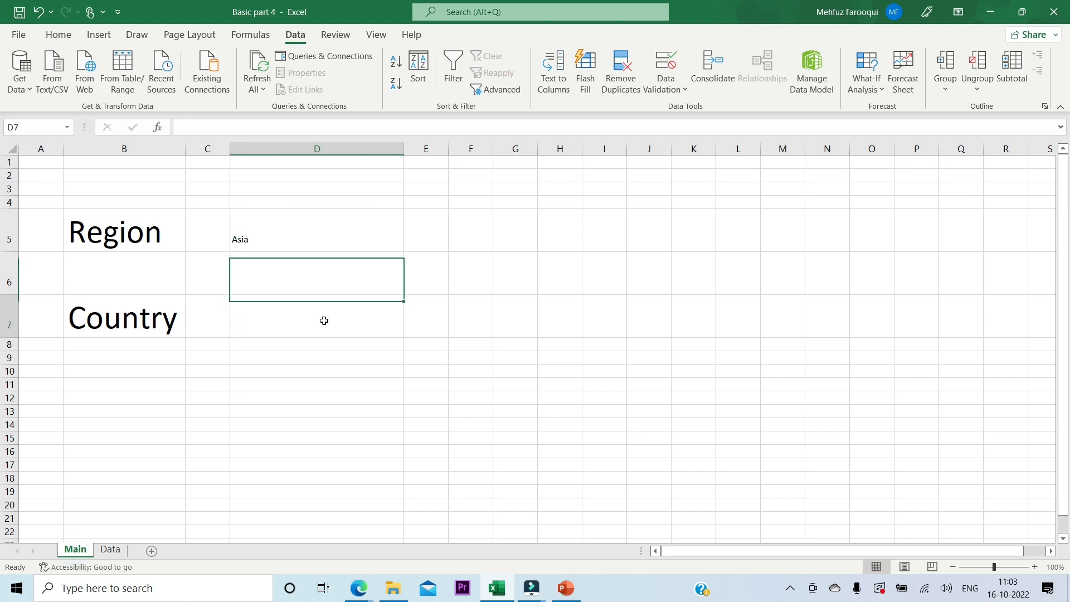
{"action": "left_click", "coordinate": [323, 319]}
{"action": "left_click", "coordinate": [355, 234]}
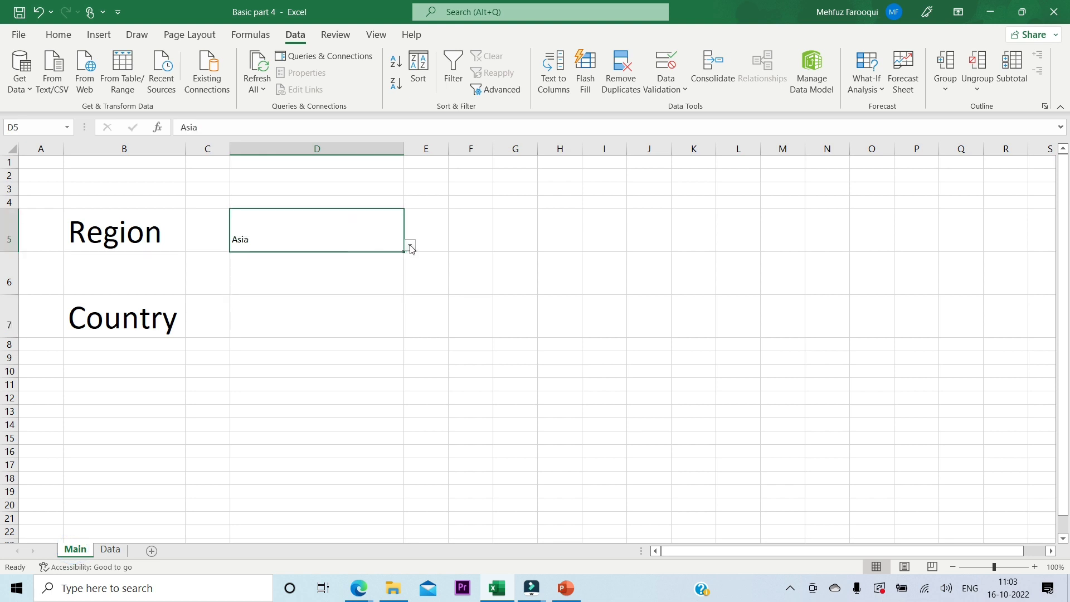
{"action": "left_click", "coordinate": [410, 245]}
{"action": "left_click", "coordinate": [318, 305]}
- Add list data validation to the Country cell D7 with the source =Indirect(d5)
{"action": "left_click", "coordinate": [286, 318]}
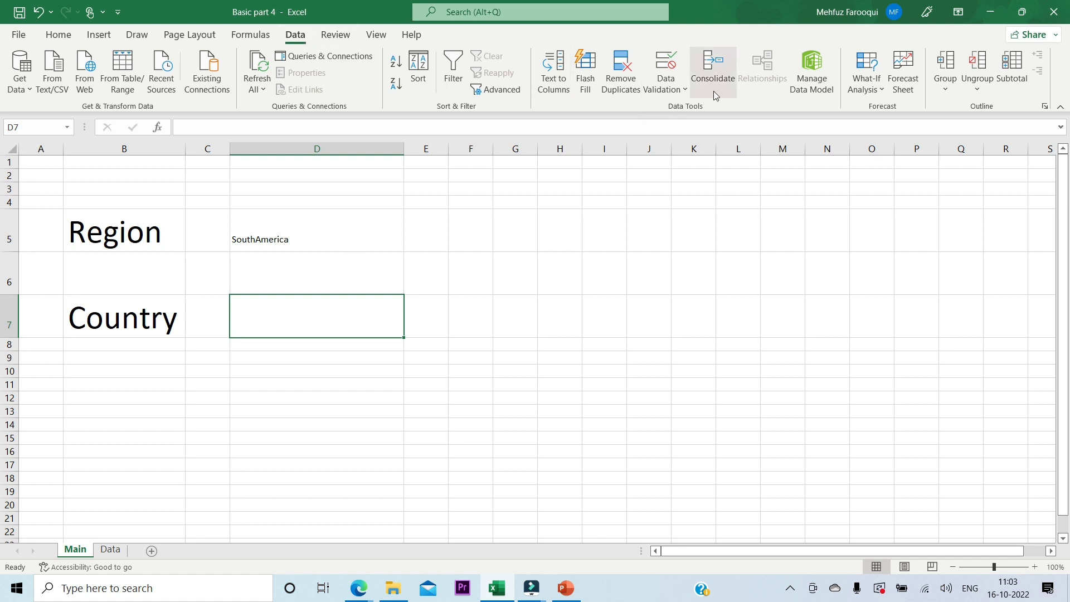
{"action": "left_click", "coordinate": [684, 85]}
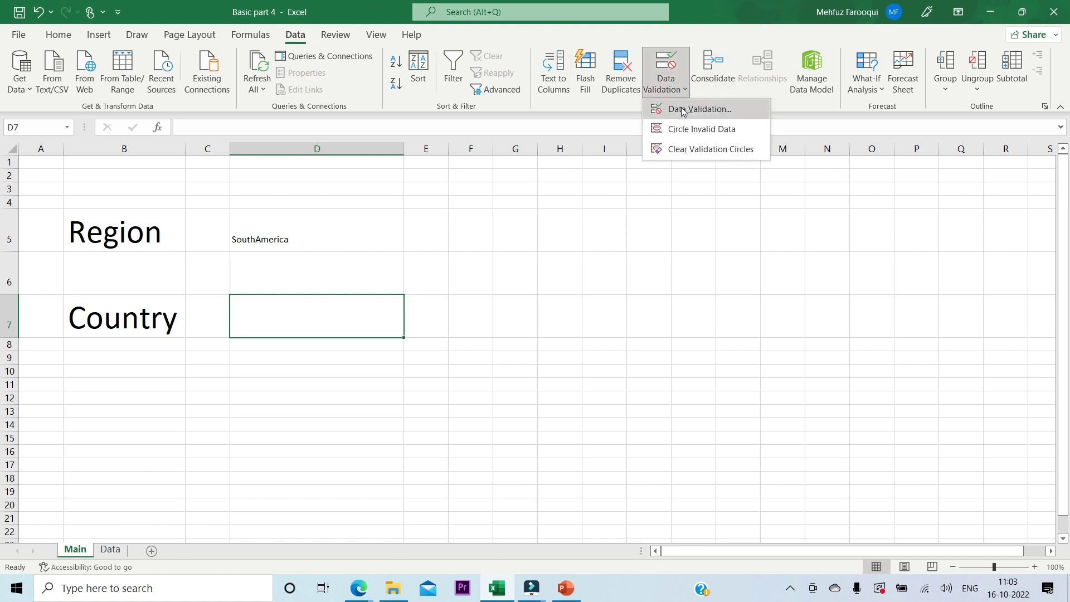
{"action": "left_click", "coordinate": [682, 108]}
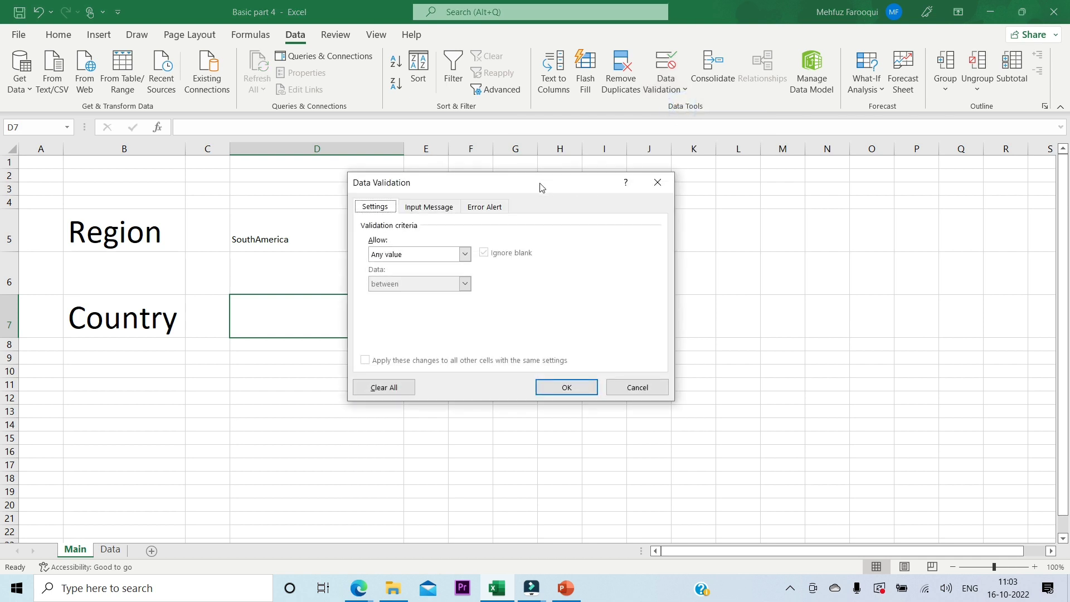
{"action": "left_click_drag", "start_coordinate": [540, 186], "coordinate": [626, 192]}
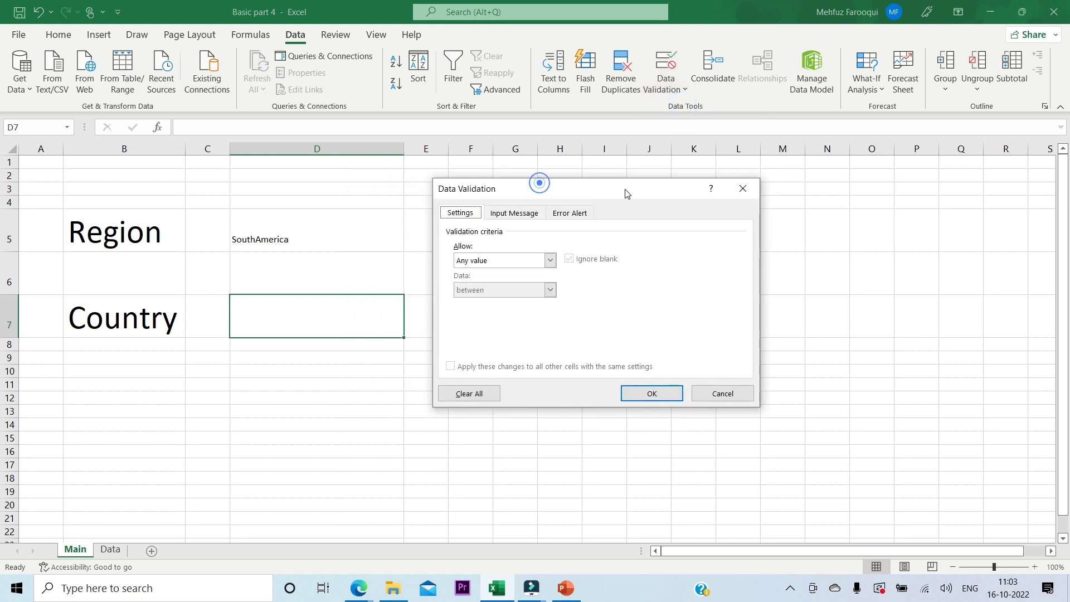
{"action": "left_click", "coordinate": [549, 260]}
{"action": "left_click", "coordinate": [493, 299]}
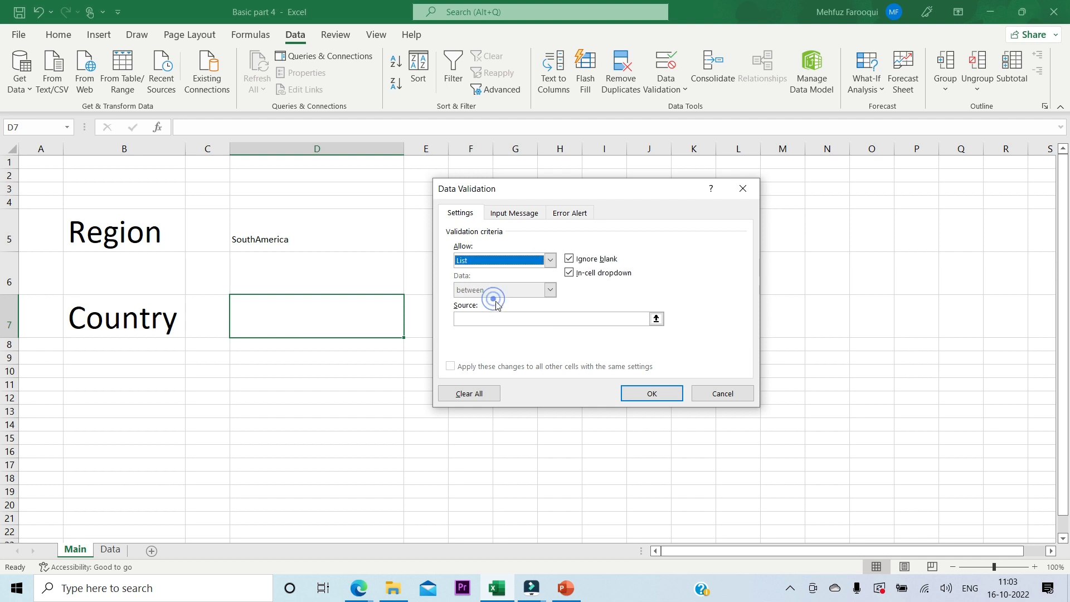
{"action": "left_click", "coordinate": [499, 317]}
{"action": "type", "text": "=Indirect(d5"}
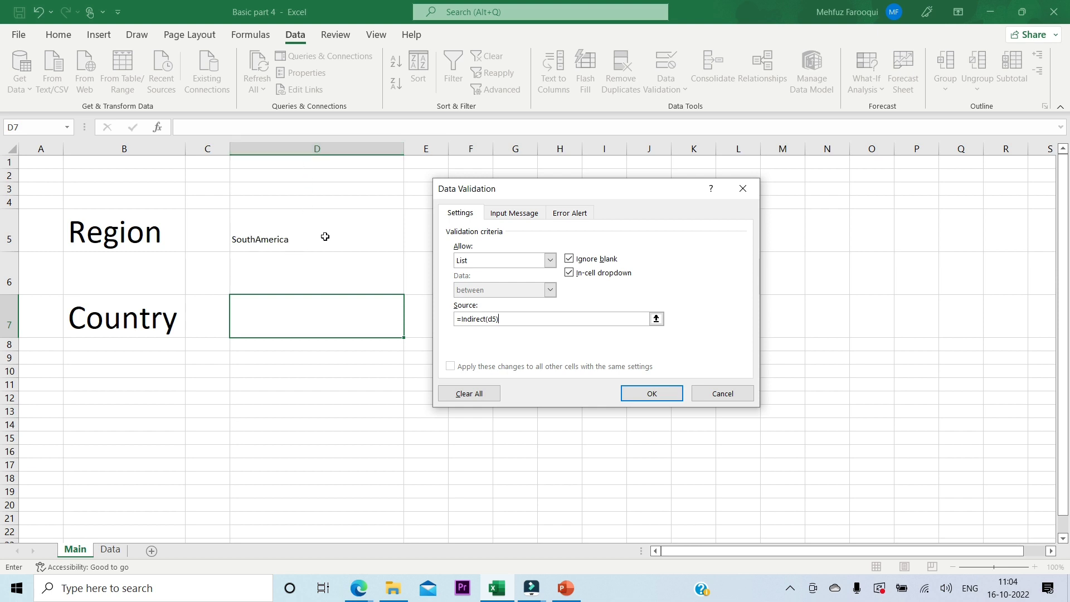
{"action": "left_click", "coordinate": [652, 394]}
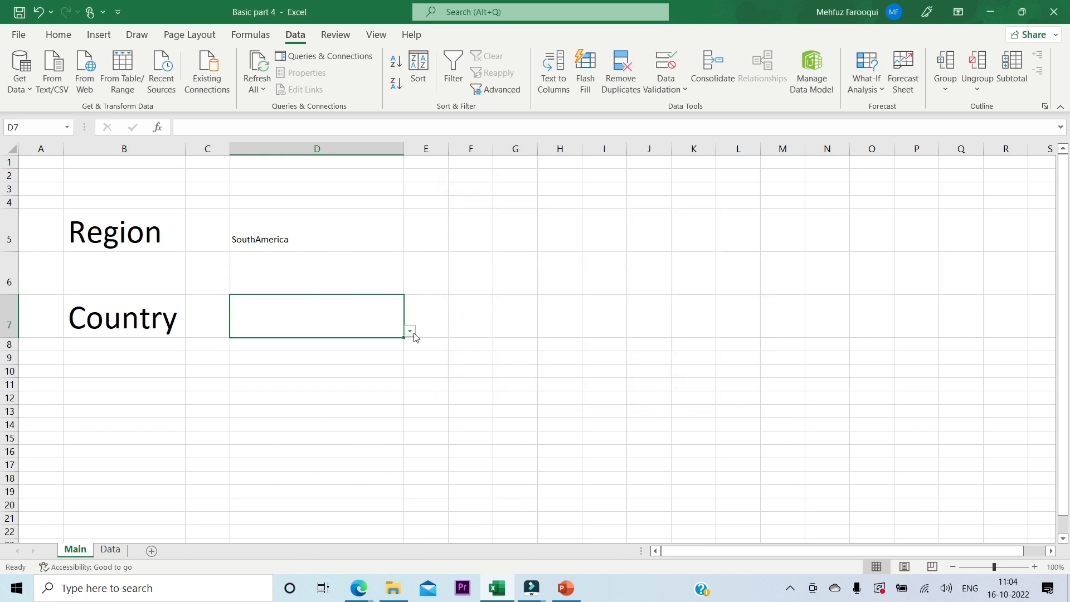
- Look through the countries offered in D7 for the SouthAmerica region
{"action": "left_click", "coordinate": [410, 332]}
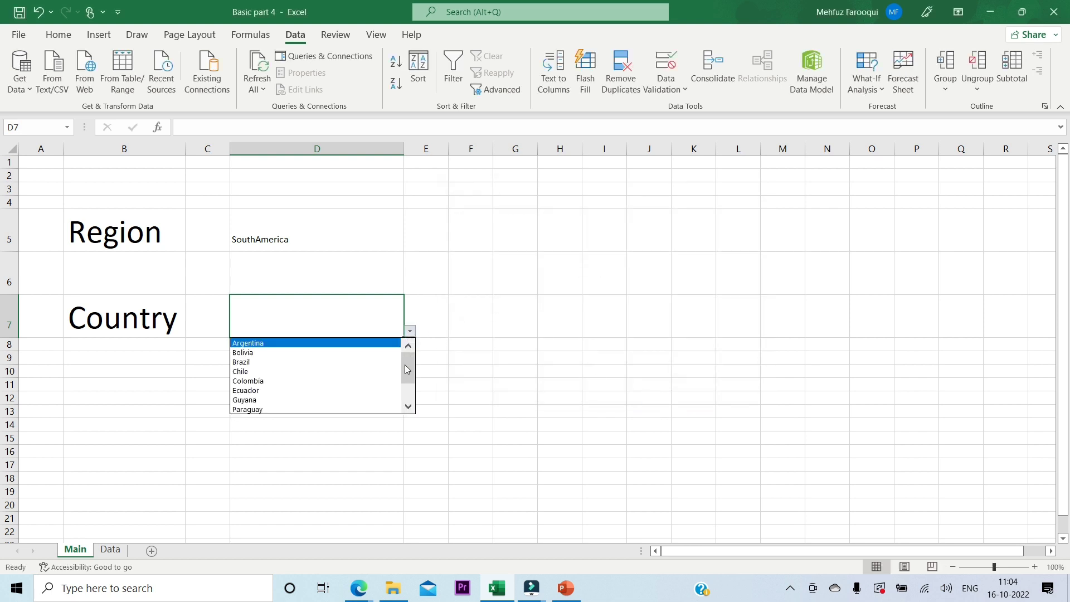
{"action": "left_click_drag", "start_coordinate": [405, 372], "coordinate": [417, 299]}
{"action": "left_click", "coordinate": [326, 238]}
- Set the Region in D5 to Asia and look through the countries offered in D7
{"action": "left_click", "coordinate": [323, 233]}
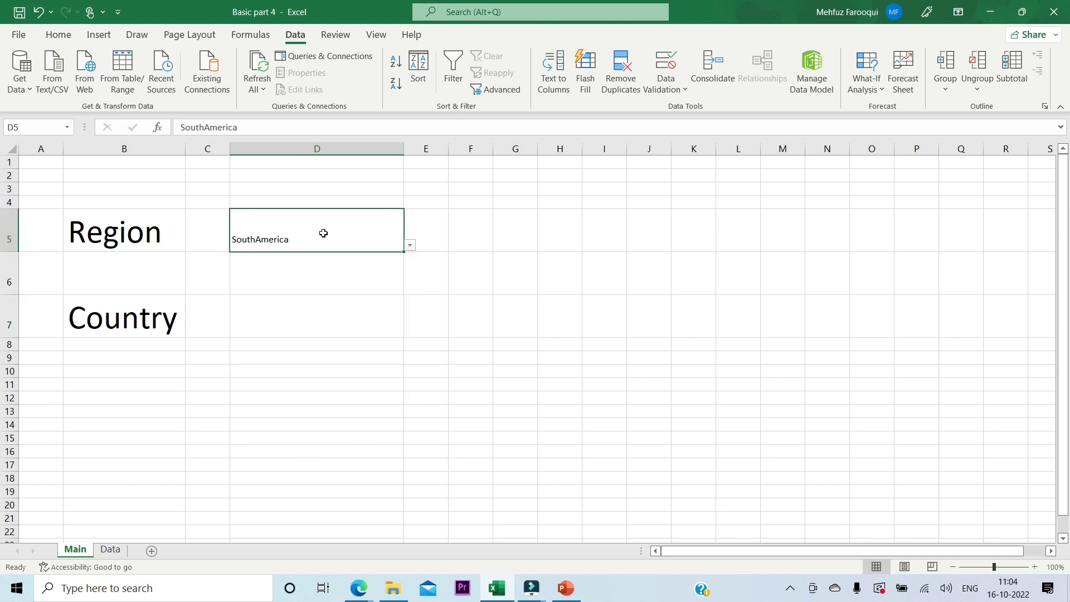
{"action": "left_click", "coordinate": [413, 248]}
{"action": "left_click", "coordinate": [332, 258]}
{"action": "left_click", "coordinate": [307, 320]}
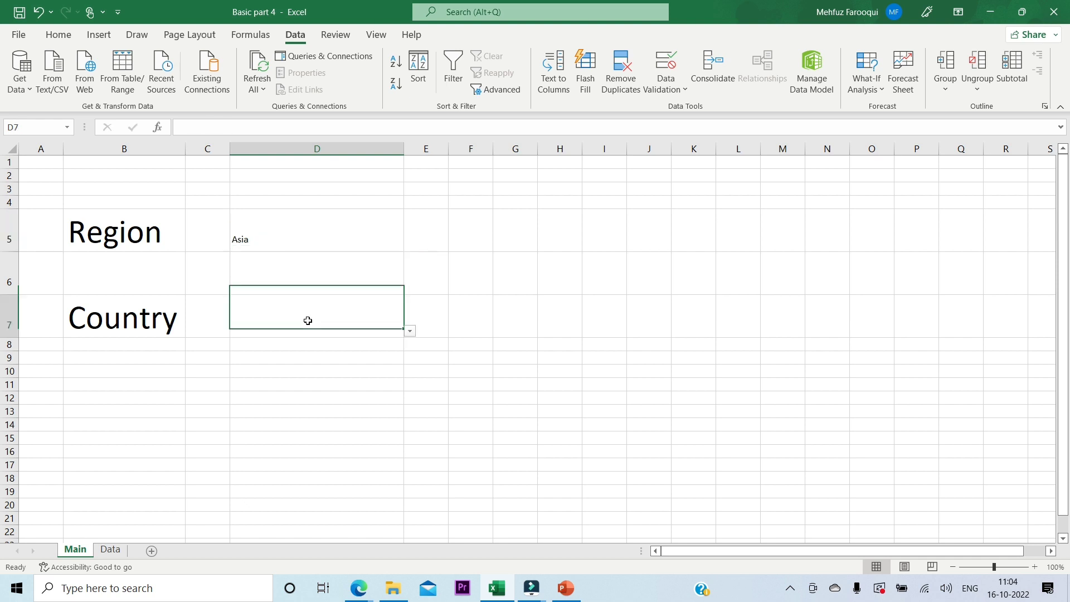
{"action": "left_click", "coordinate": [409, 331]}
{"action": "left_click_drag", "start_coordinate": [408, 355], "coordinate": [422, 272]}
- Set the Region in D5 to MiddleEastNorthAfricaandGreaterArabia and look through the countries offered in D7
{"action": "left_click", "coordinate": [320, 235]}
{"action": "left_click", "coordinate": [319, 235]}
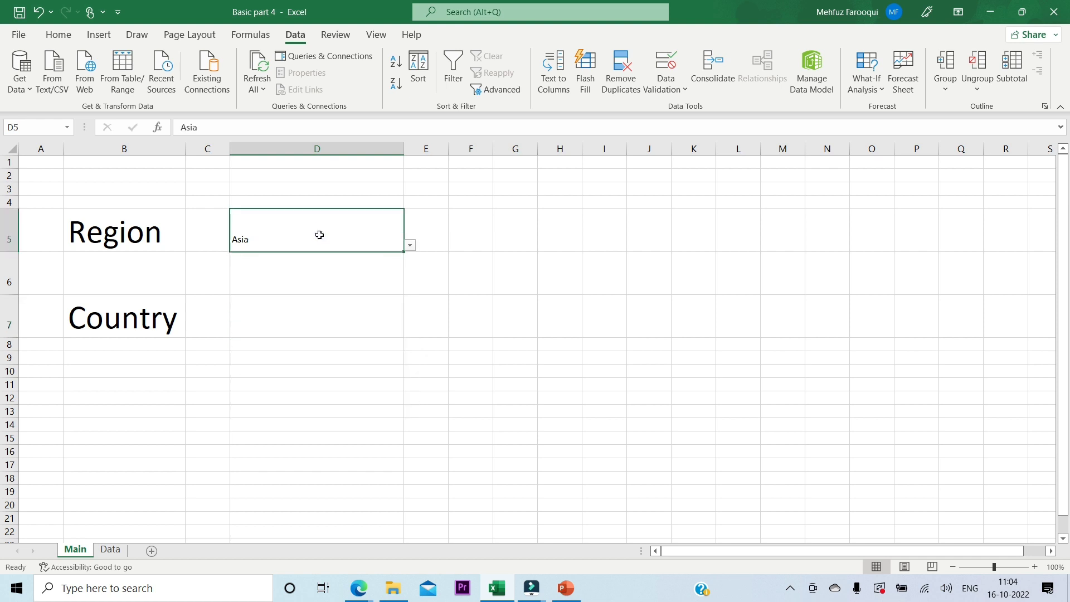
{"action": "left_click", "coordinate": [319, 235]}
{"action": "left_click", "coordinate": [410, 245]}
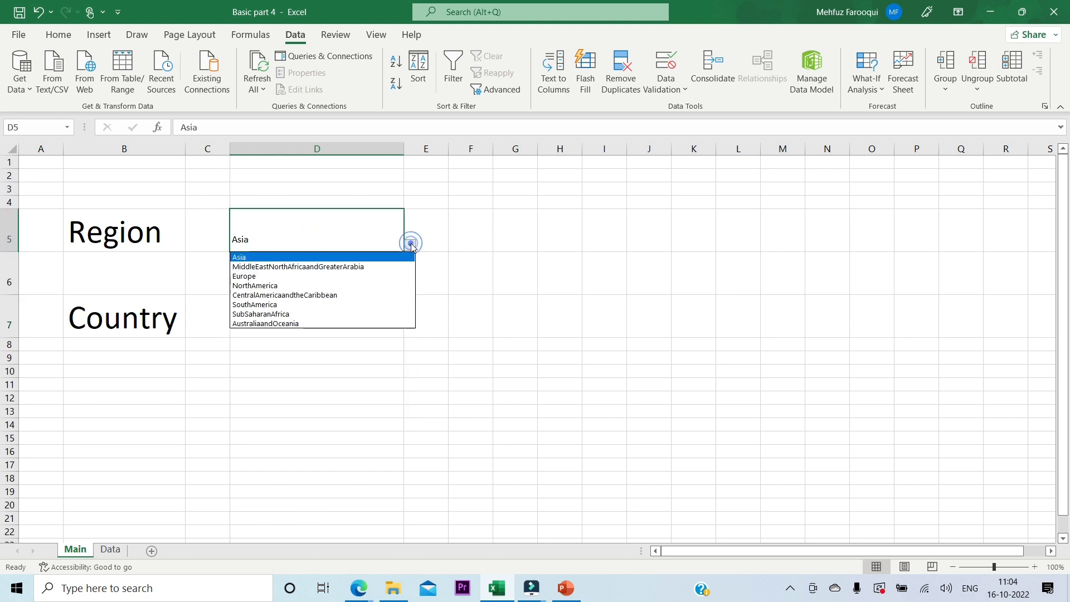
{"action": "left_click", "coordinate": [356, 267]}
{"action": "left_click", "coordinate": [297, 330]}
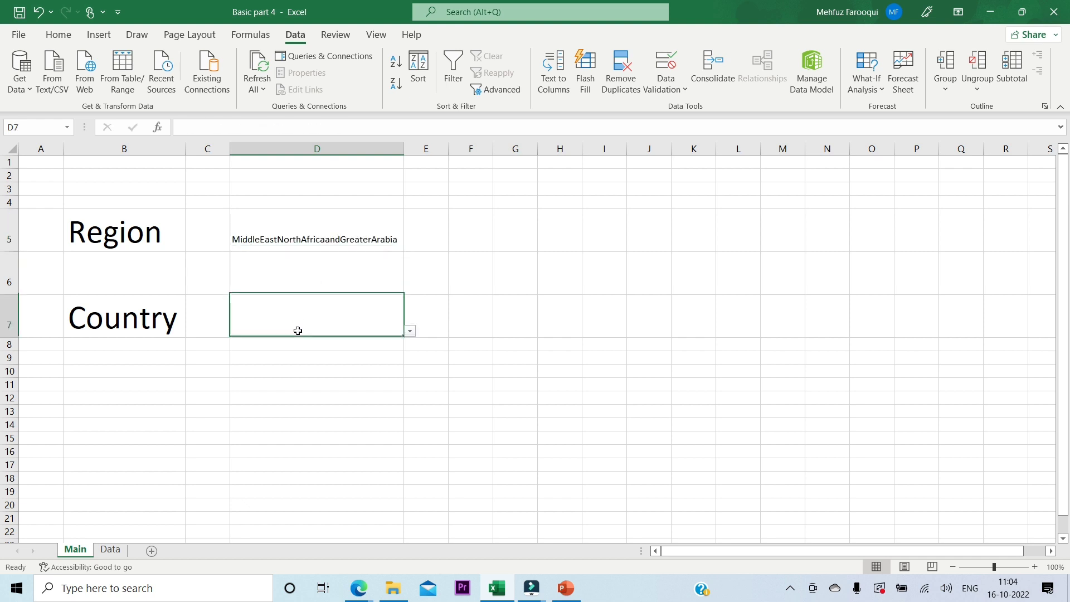
{"action": "left_click", "coordinate": [297, 331]}
{"action": "left_click", "coordinate": [410, 331]}
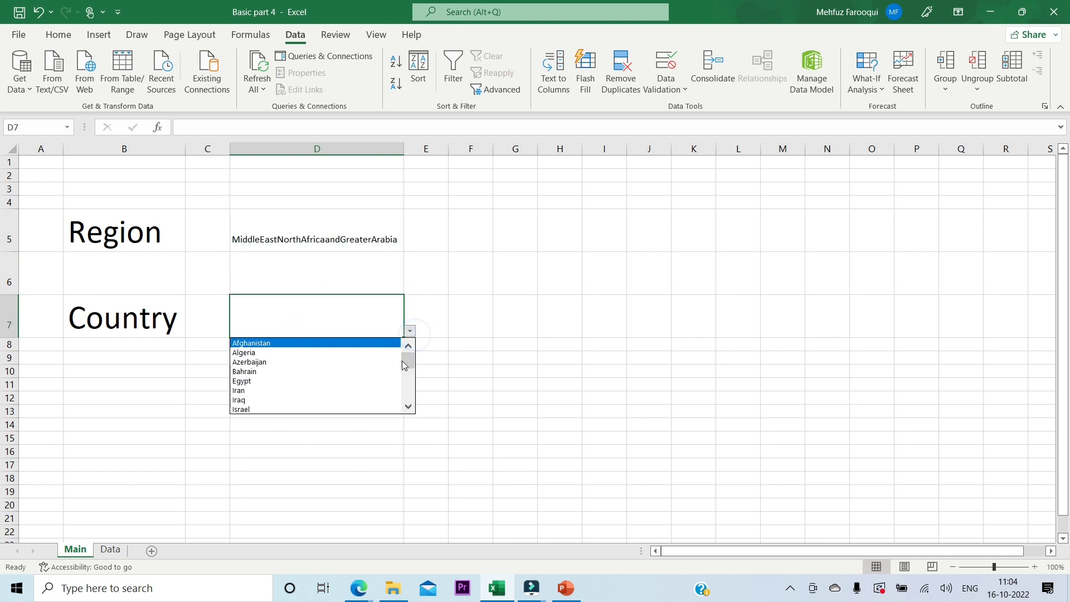
{"action": "left_click_drag", "start_coordinate": [409, 365], "coordinate": [411, 381]}
- Compare the region names offered in D5 with the headings and the Region list on the Data sheet
{"action": "left_click", "coordinate": [355, 230]}
{"action": "left_click", "coordinate": [355, 231]}
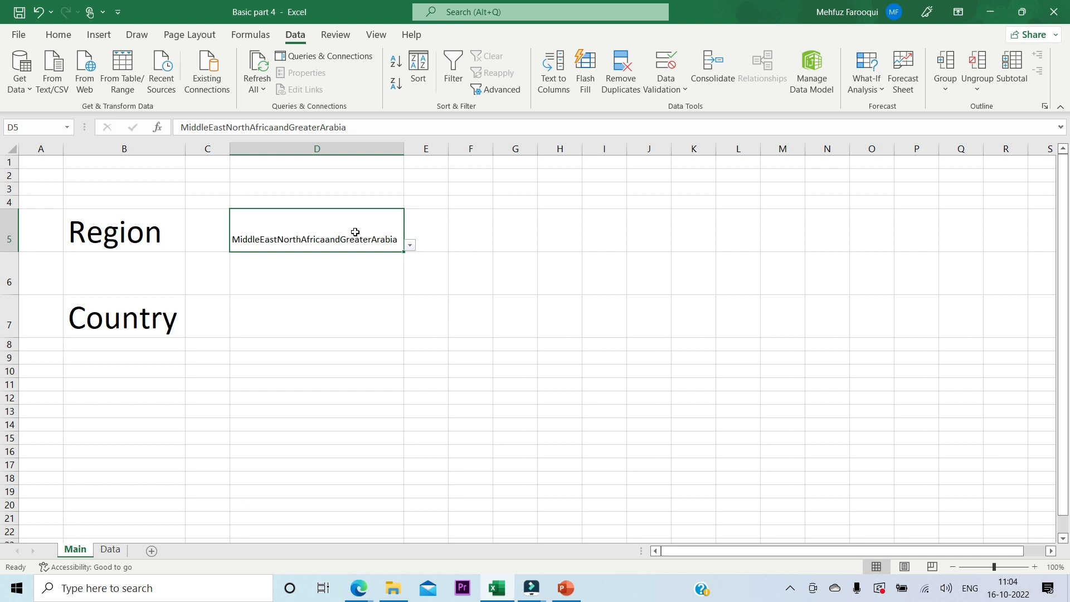
{"action": "left_click", "coordinate": [106, 549]}
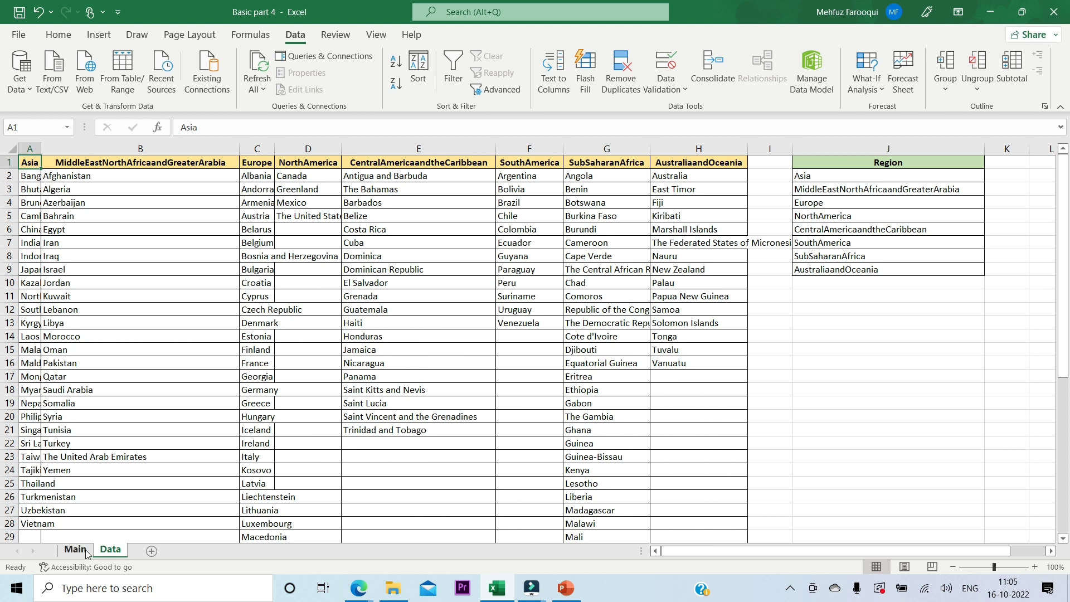
{"action": "left_click", "coordinate": [87, 552]}
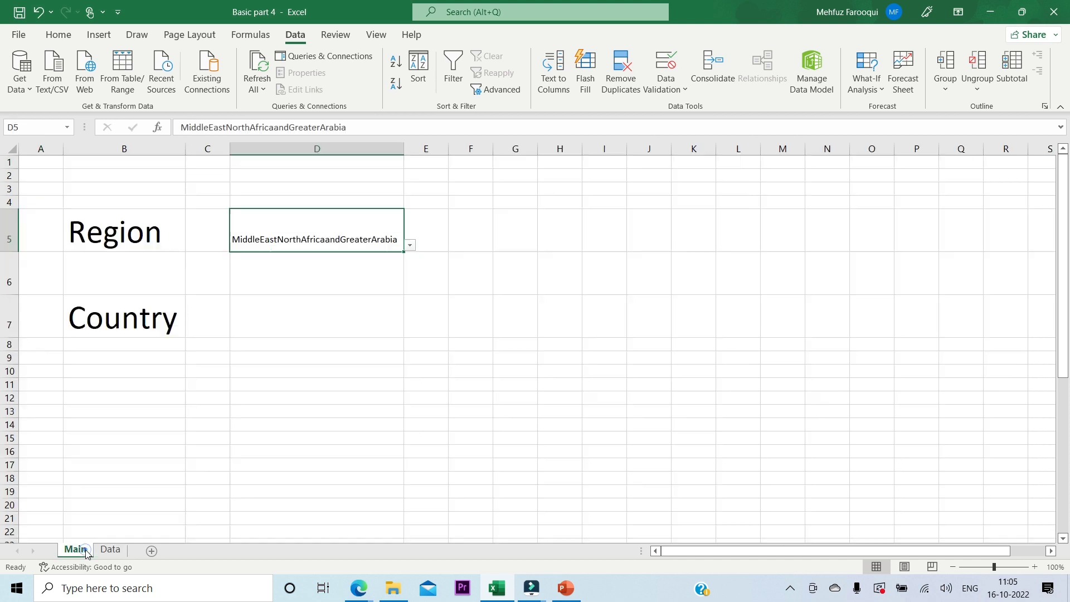
{"action": "left_click", "coordinate": [411, 249]}
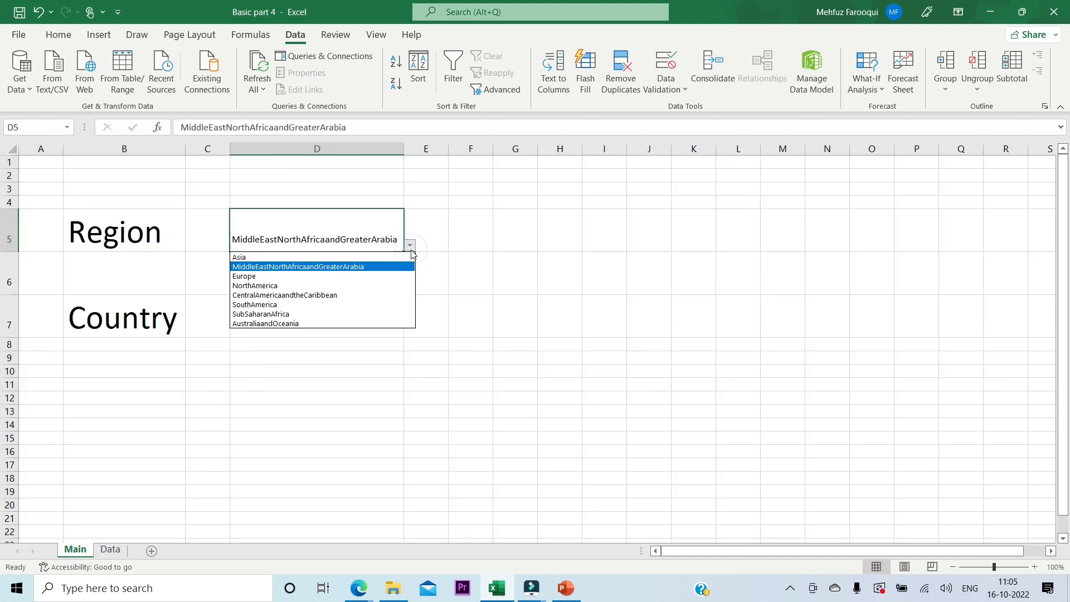
{"action": "left_click", "coordinate": [412, 250]}
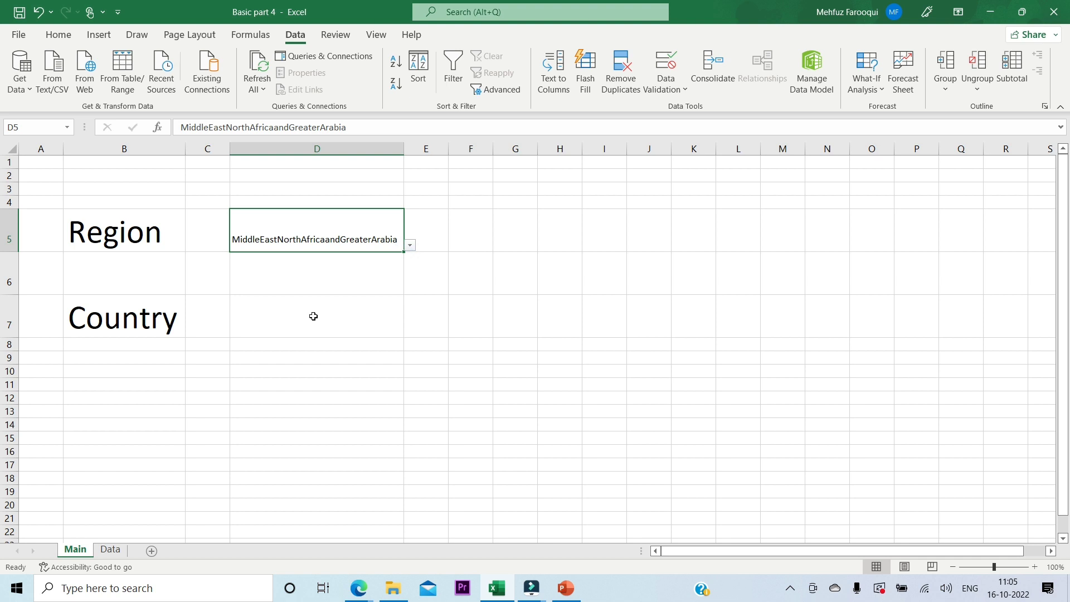
{"action": "left_click", "coordinate": [110, 552]}
{"action": "left_click", "coordinate": [859, 172]}
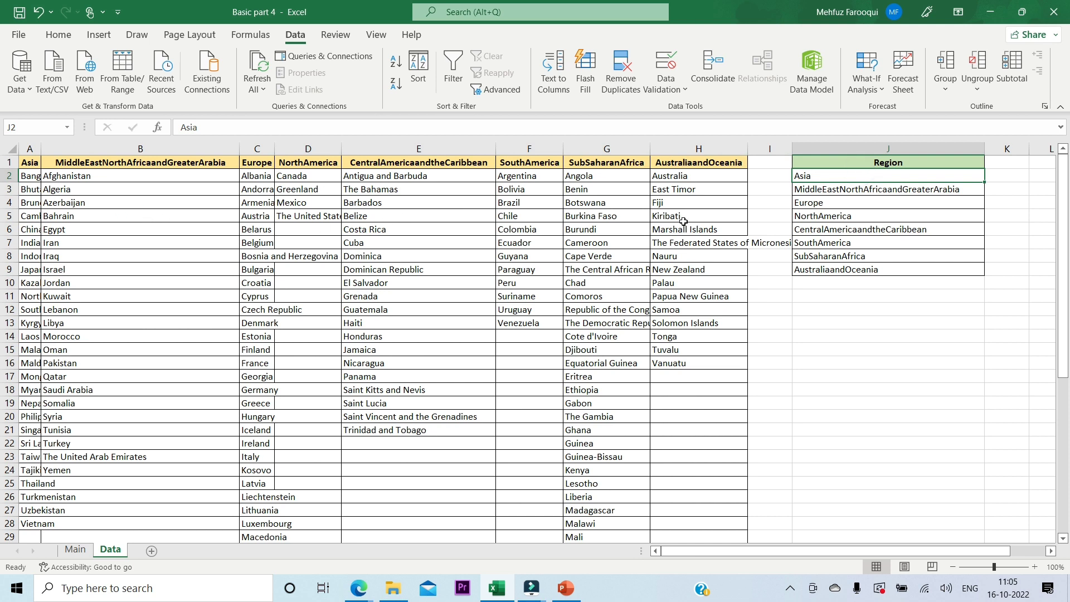
- Set the Region in D5 on the Main sheet to CentralAmericaandtheCaribbean
{"action": "left_click", "coordinate": [75, 550]}
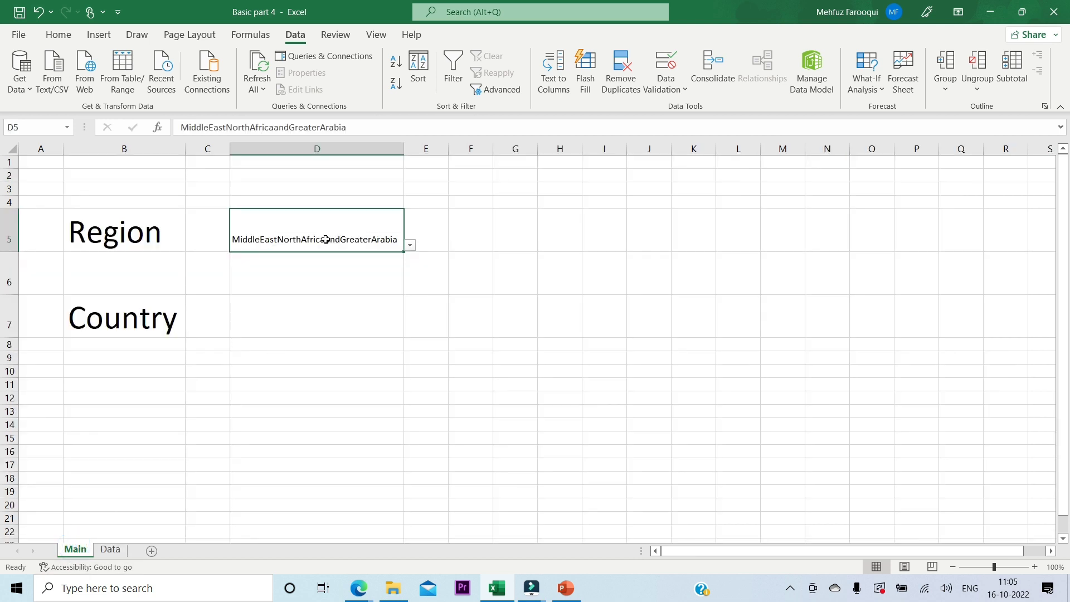
{"action": "left_click", "coordinate": [410, 245]}
{"action": "left_click", "coordinate": [326, 292]}
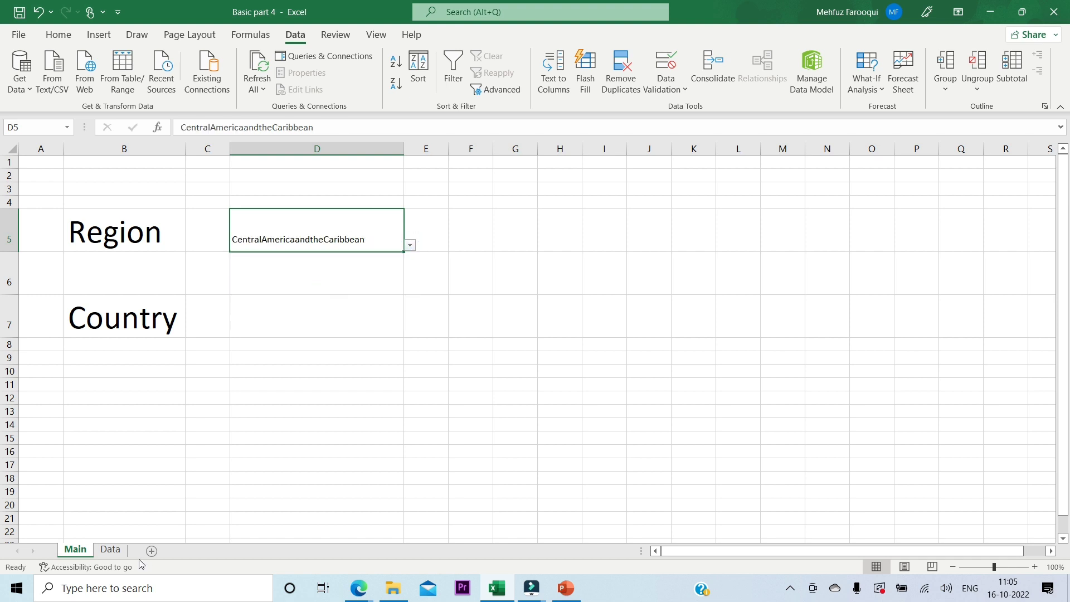
- Select the country cells under the Asia heading on the Data sheet to check their range name
{"action": "left_click", "coordinate": [119, 552]}
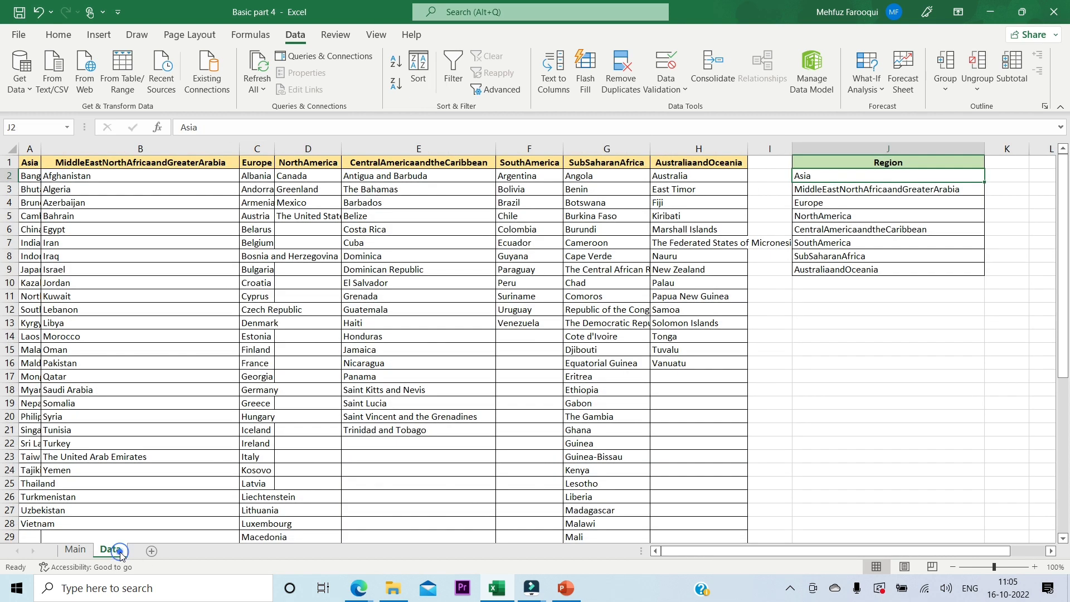
{"action": "left_click", "coordinate": [31, 178]}
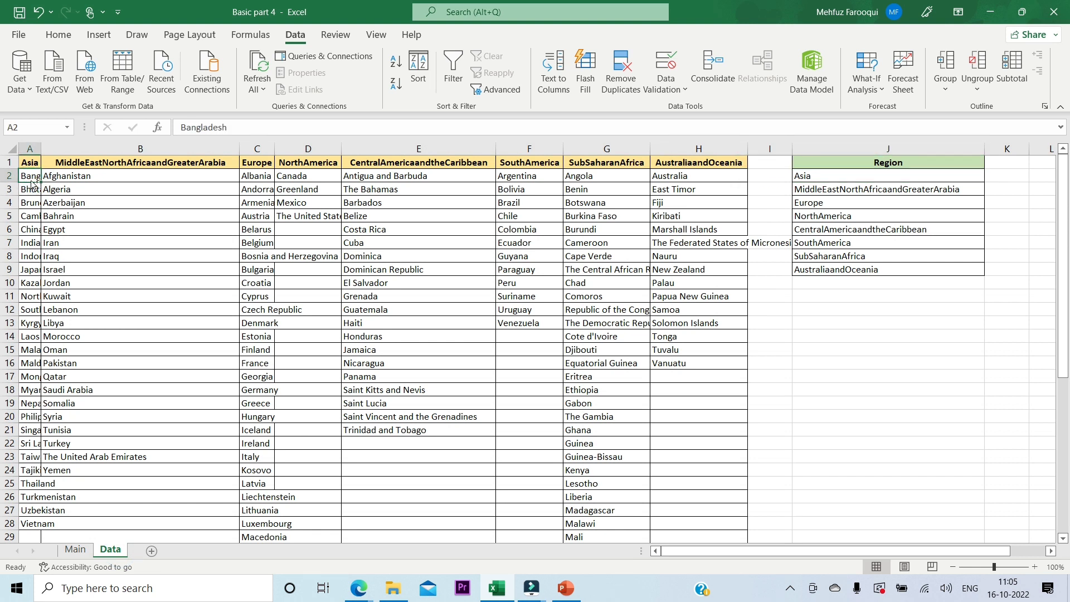
{"action": "key", "text": "ctrl+shift+Down"}
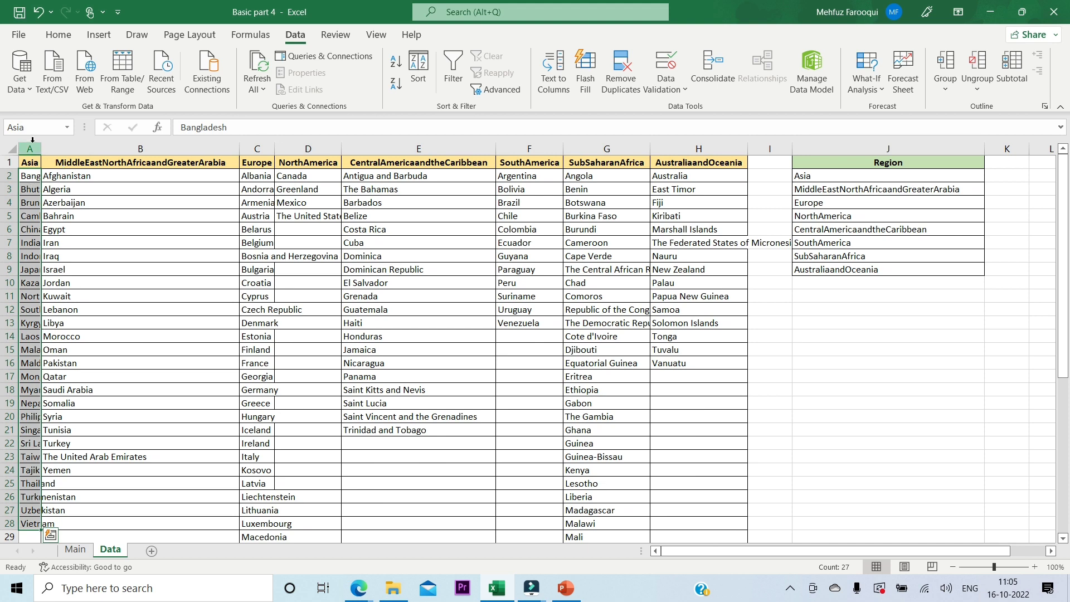
- Set the Region in D5 on the Main sheet back to Asia
{"action": "left_click", "coordinate": [76, 549]}
{"action": "left_click", "coordinate": [410, 245]}
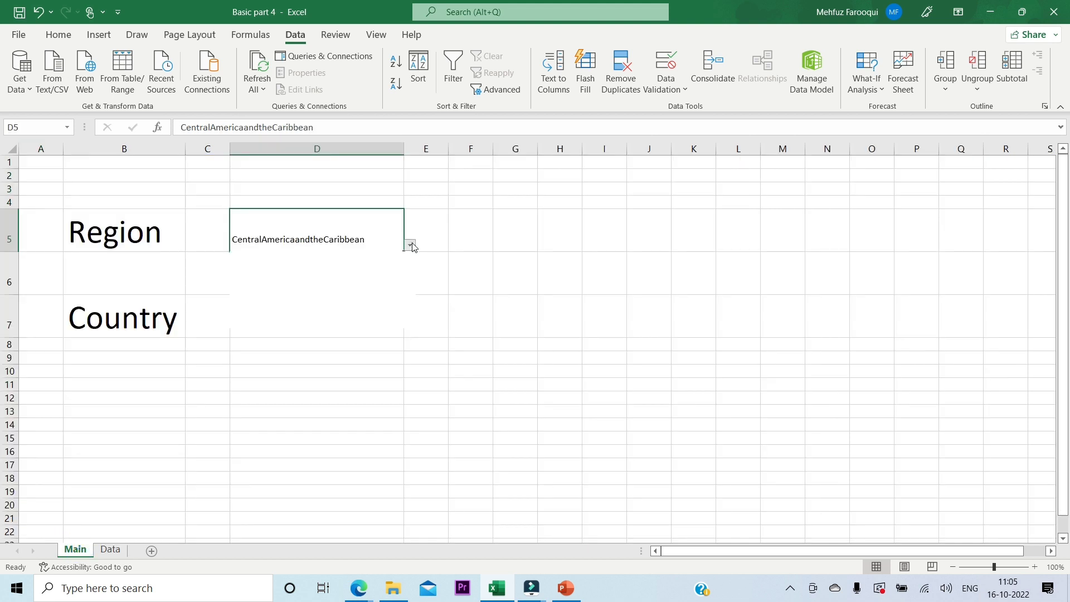
{"action": "left_click", "coordinate": [299, 263]}
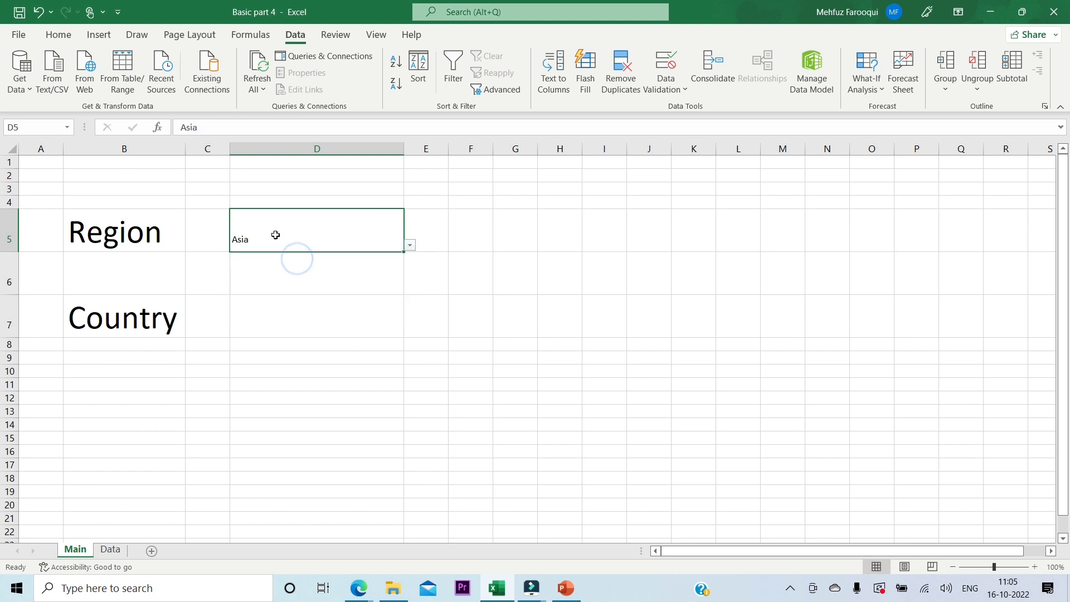
- Insert a space in J3 of the Data sheet's Region list so it reads Middle EastNorthAfricaandGreaterArabia
{"action": "left_click", "coordinate": [410, 245]}
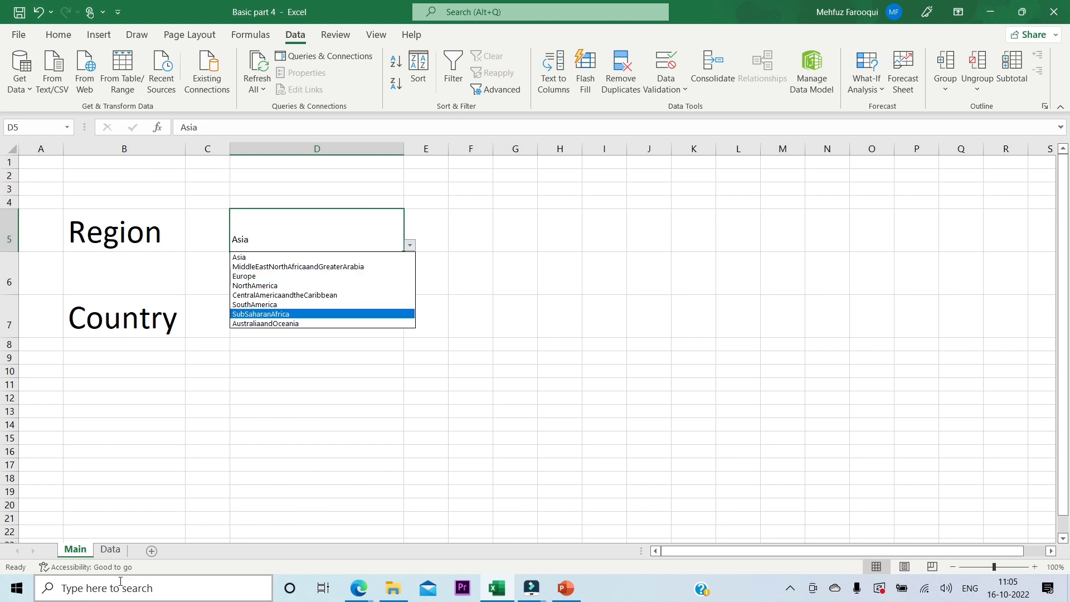
{"action": "left_click", "coordinate": [105, 553]}
{"action": "left_click", "coordinate": [106, 553]}
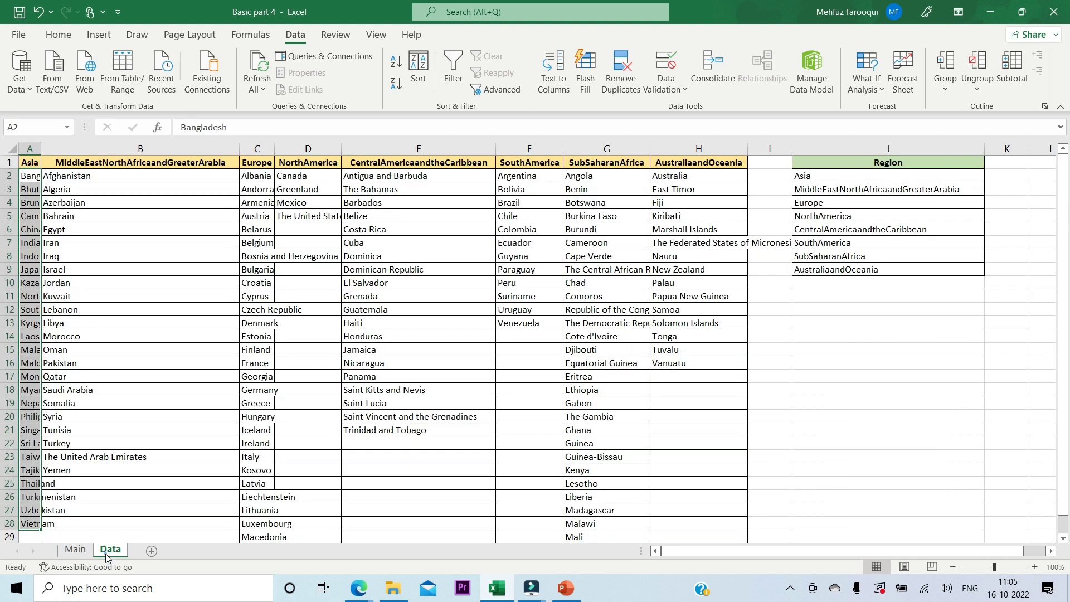
{"action": "double_click", "coordinate": [825, 189]}
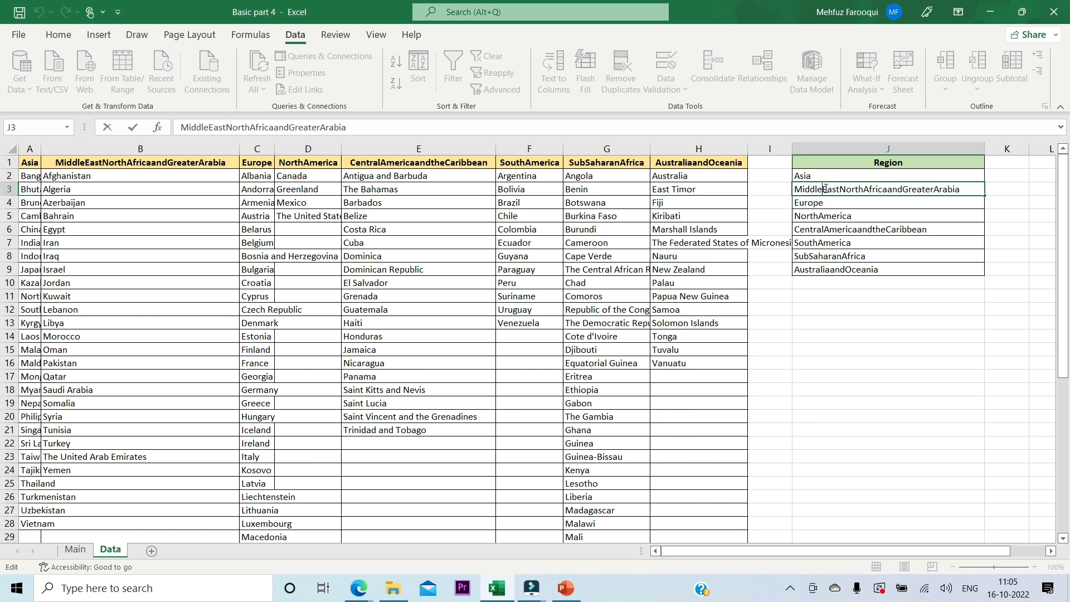
{"action": "key", "text": "Return"}
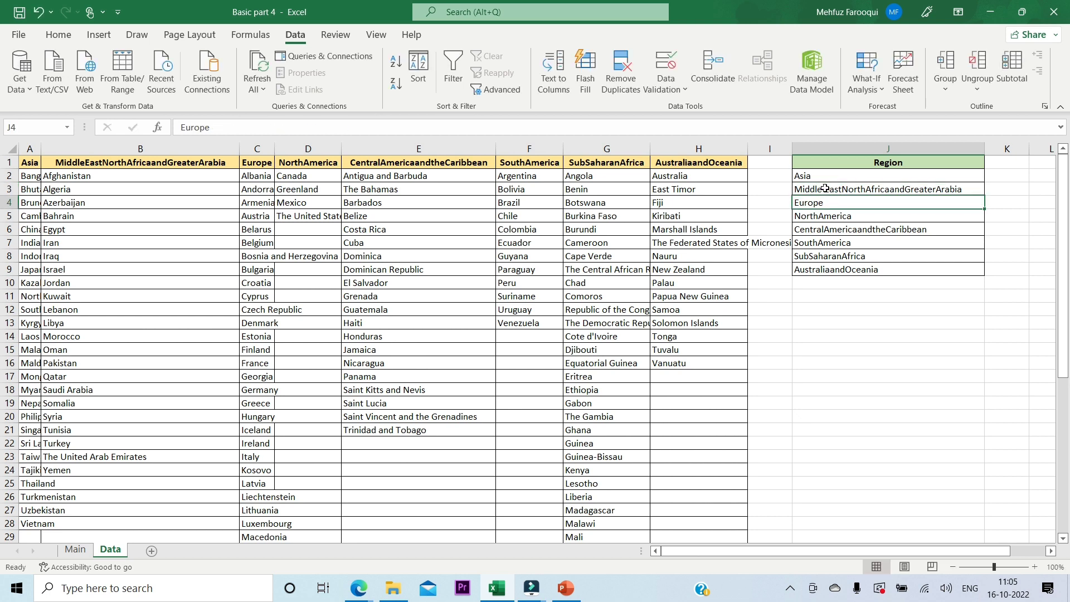
- Set the Region in D5 to Middle EastNorthAfricaandGreaterArabia and try the Country list in D7
{"action": "left_click", "coordinate": [76, 550]}
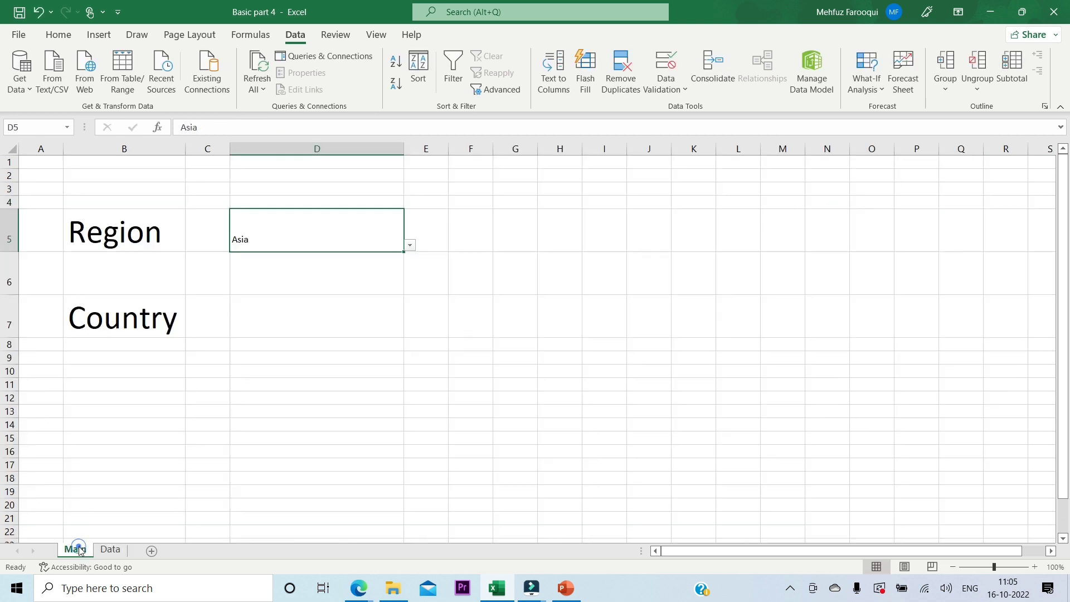
{"action": "left_click", "coordinate": [409, 245]}
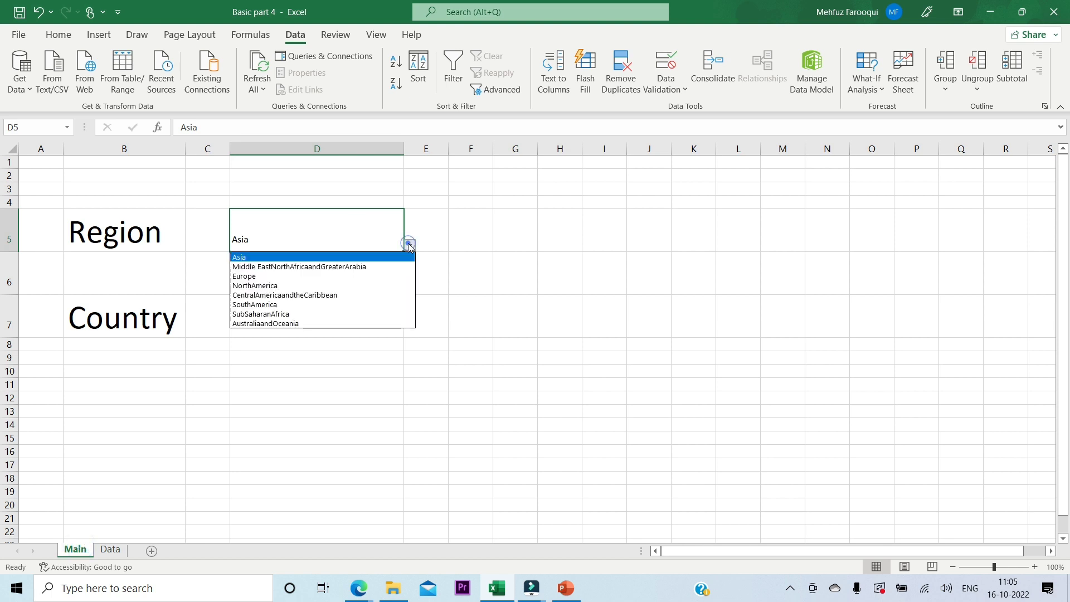
{"action": "left_click", "coordinate": [284, 268]}
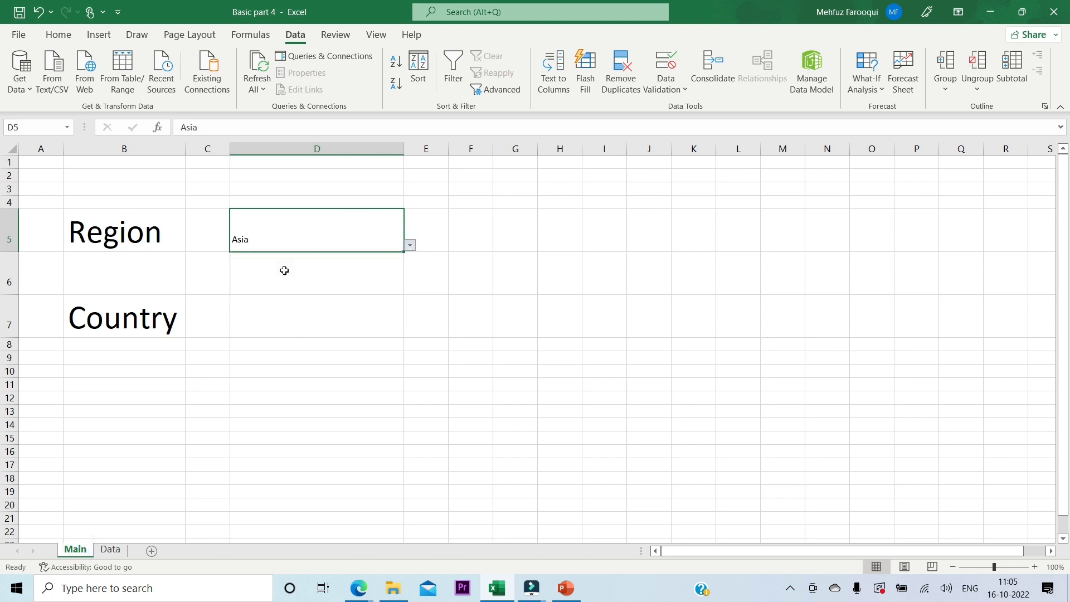
{"action": "left_click", "coordinate": [306, 320]}
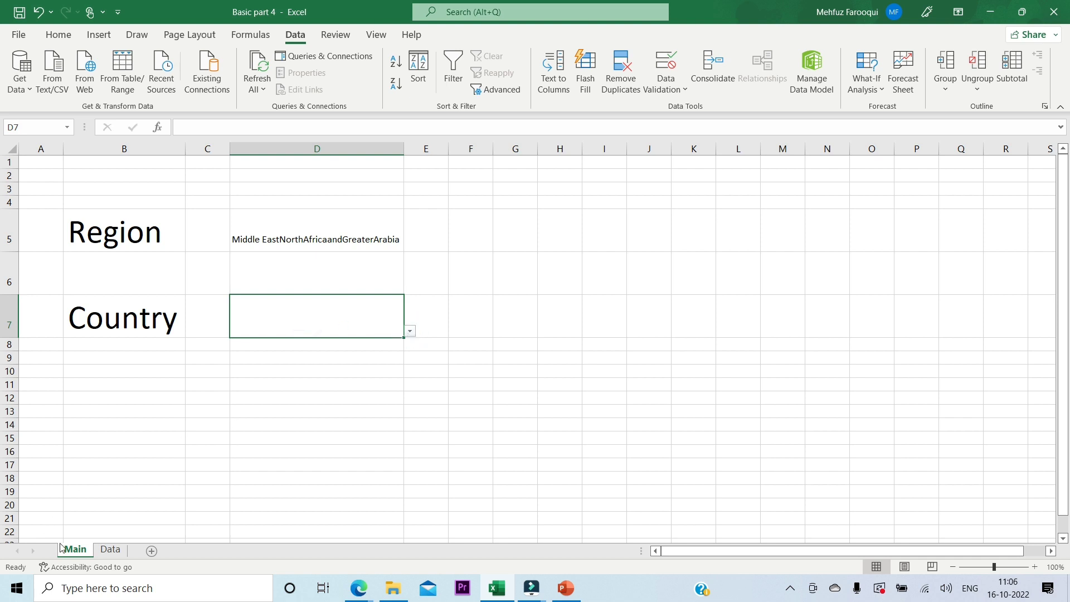
- Remove the space from J3 on the Data sheet so it reads MiddleEastNorthAfricaandGreaterArabia
{"action": "left_click", "coordinate": [106, 551]}
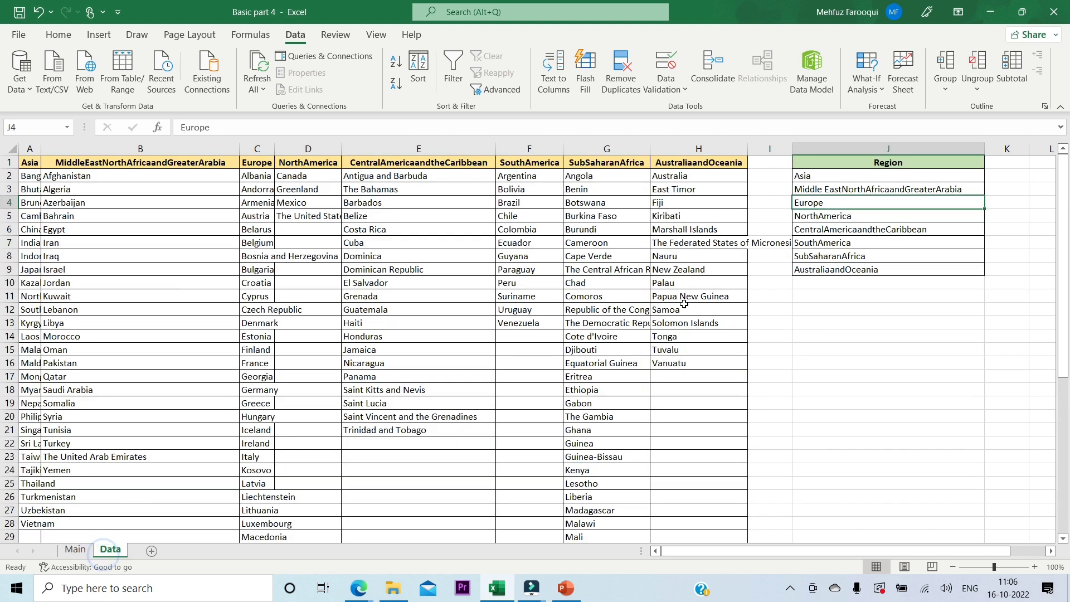
{"action": "left_click", "coordinate": [824, 187]}
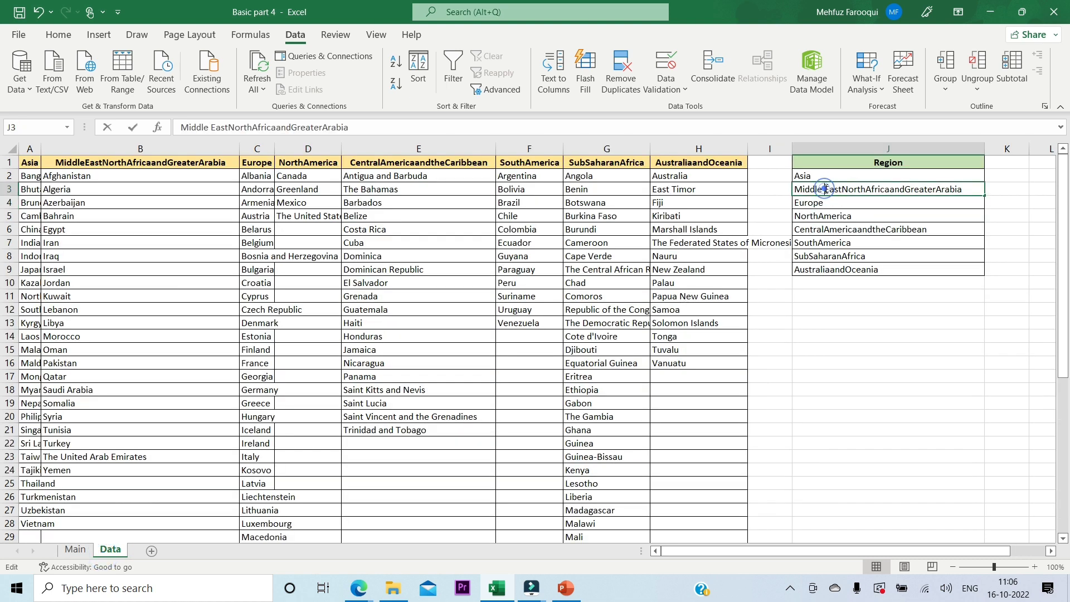
{"action": "key", "text": "Down"}
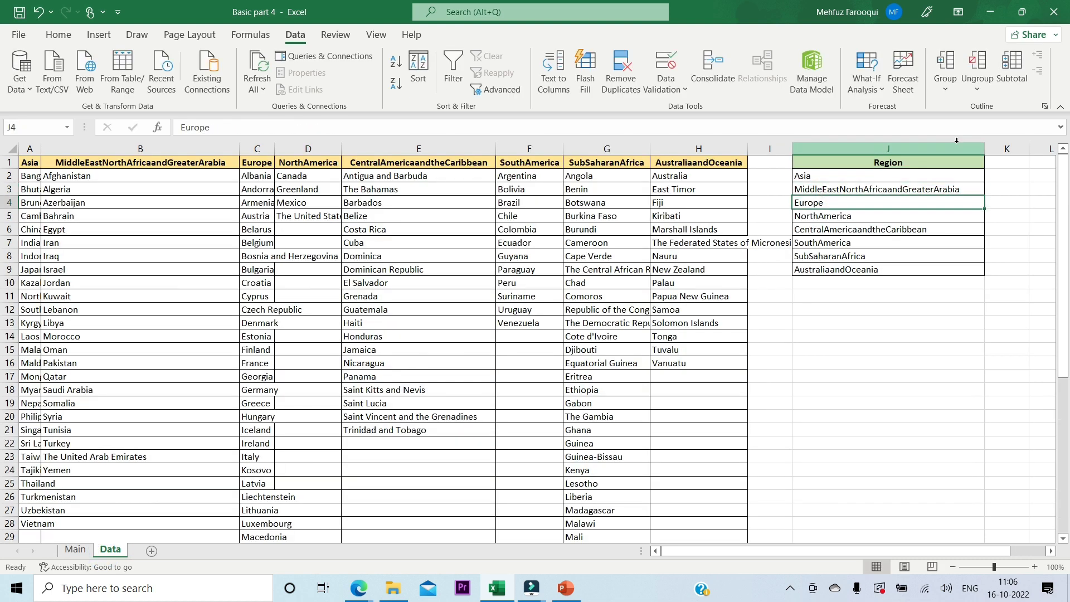
- Set the Region in D5 to MiddleEastNorthAfricaandGreaterArabia, and check the countries offered in D7 against the Data sheet
{"action": "left_click", "coordinate": [74, 549]}
{"action": "left_click", "coordinate": [337, 242]}
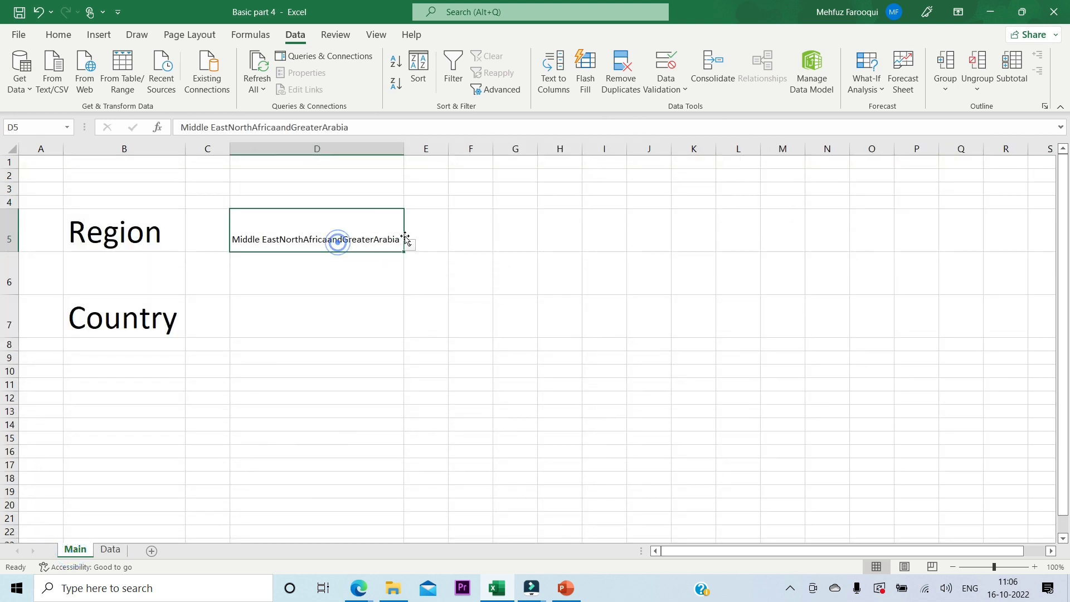
{"action": "left_click", "coordinate": [409, 245]}
{"action": "left_click", "coordinate": [409, 245]}
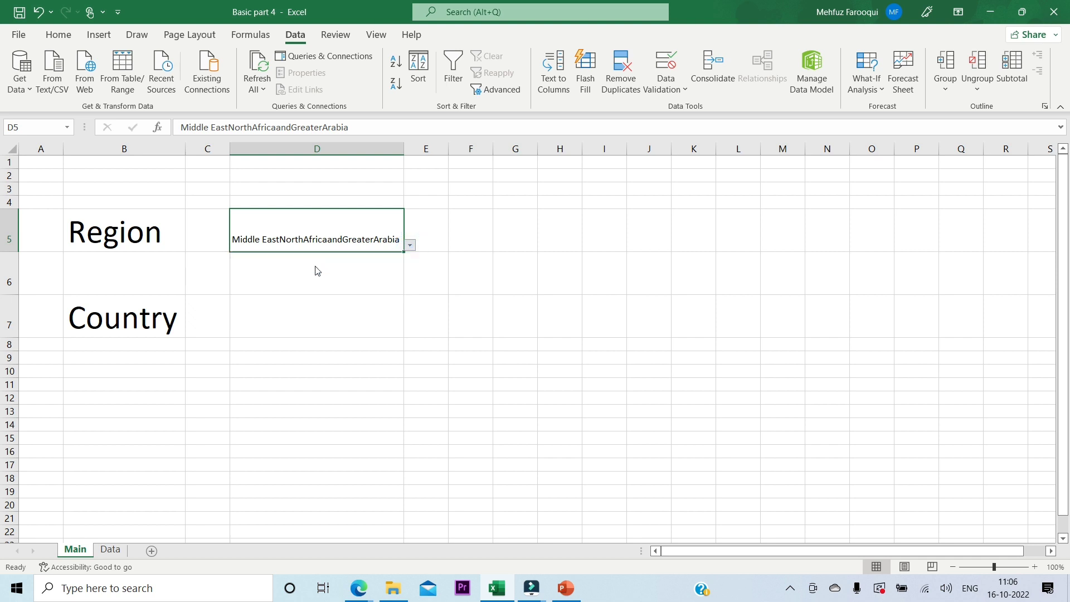
{"action": "left_click", "coordinate": [322, 308]}
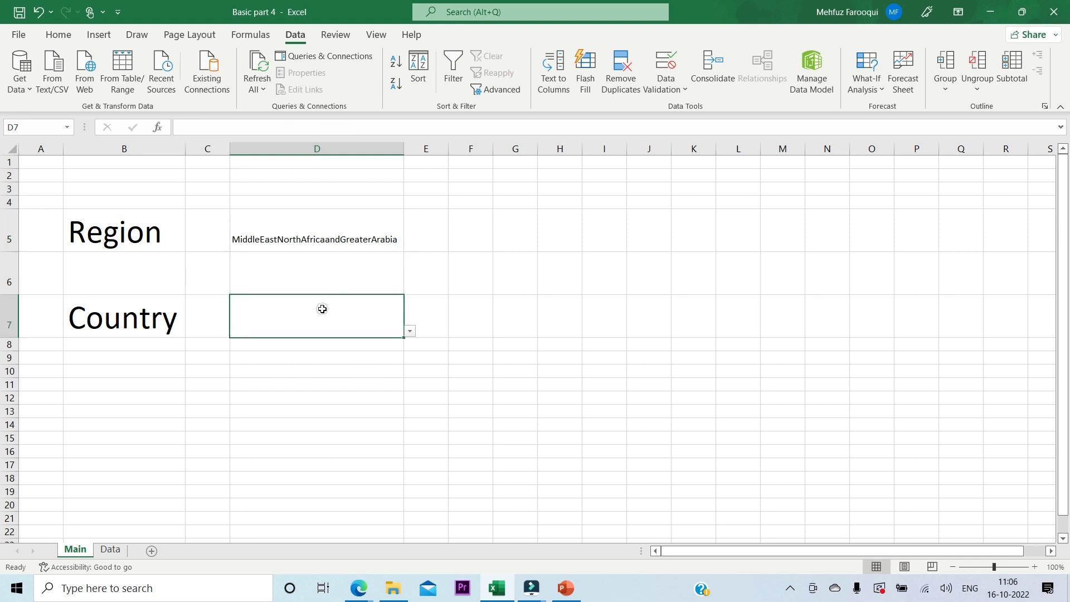
{"action": "left_click", "coordinate": [410, 331]}
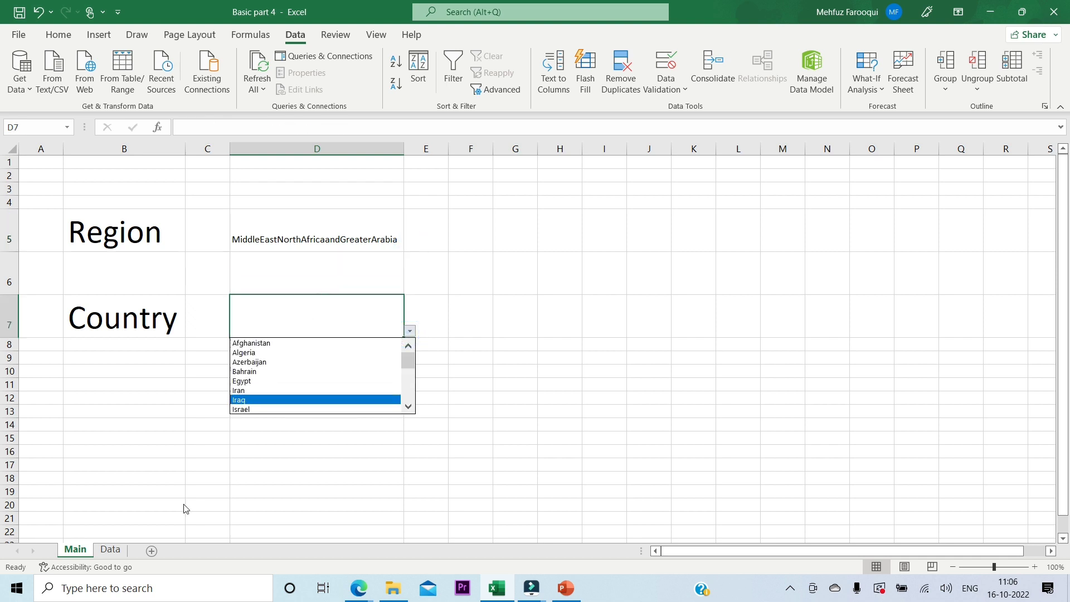
{"action": "left_click", "coordinate": [102, 553]}
{"action": "left_click", "coordinate": [103, 551]}
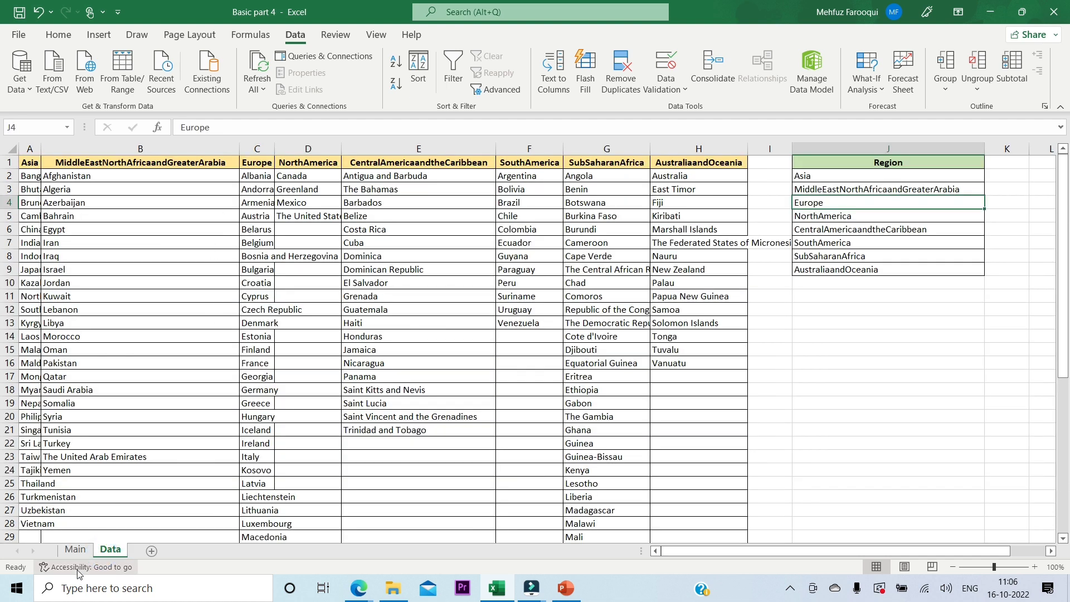
- Give the Region cell D5 on the Main sheet a data validation input message titled "Need to select region"
{"action": "left_click", "coordinate": [76, 551]}
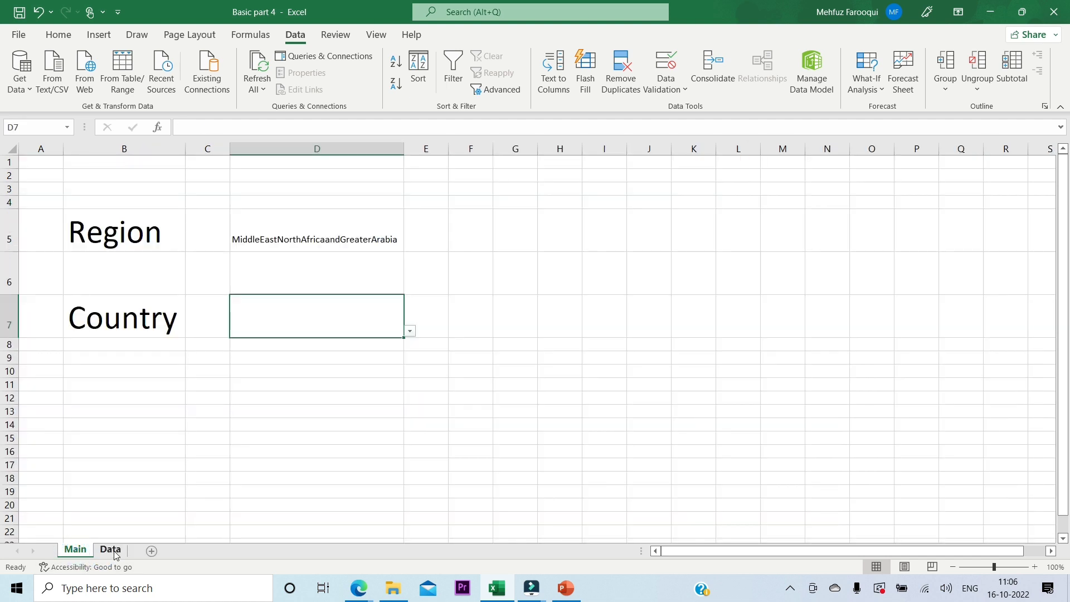
{"action": "left_click", "coordinate": [114, 552]}
{"action": "left_click", "coordinate": [76, 550]}
{"action": "left_click", "coordinate": [339, 232]}
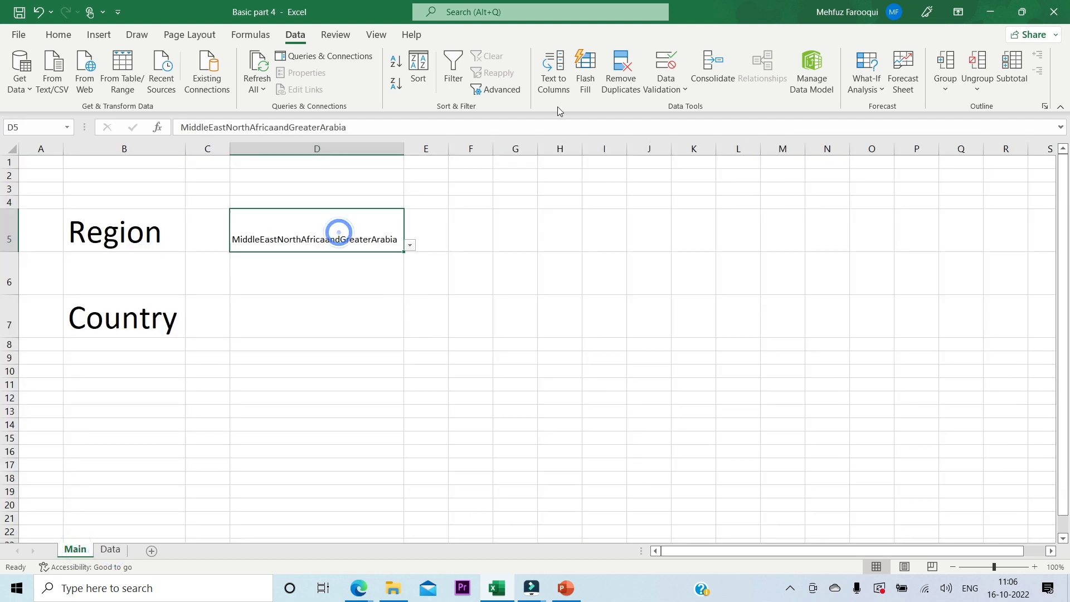
{"action": "left_click", "coordinate": [679, 91]}
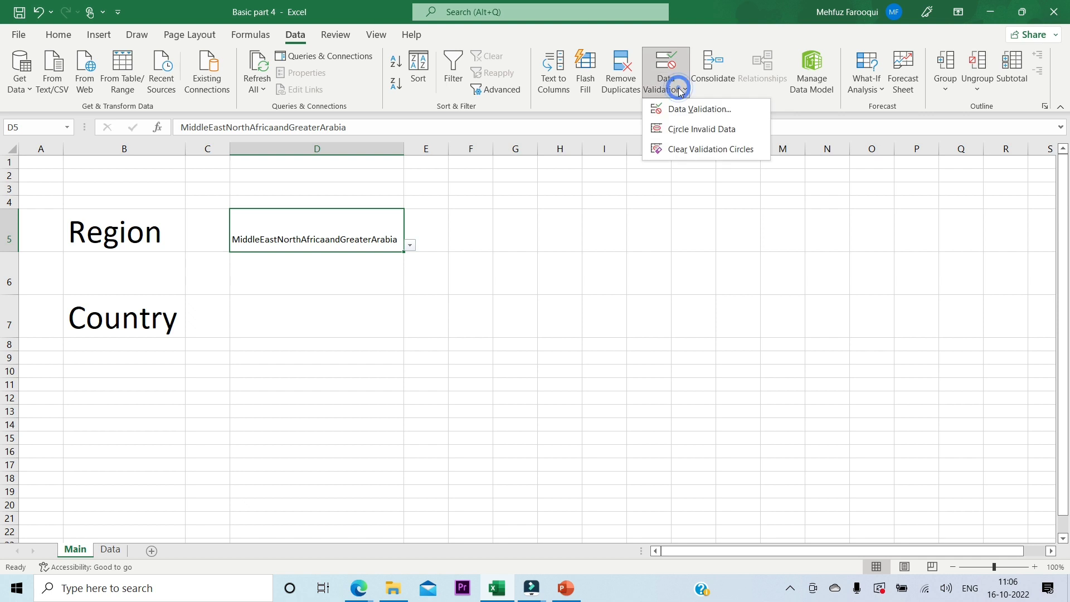
{"action": "left_click", "coordinate": [677, 108]}
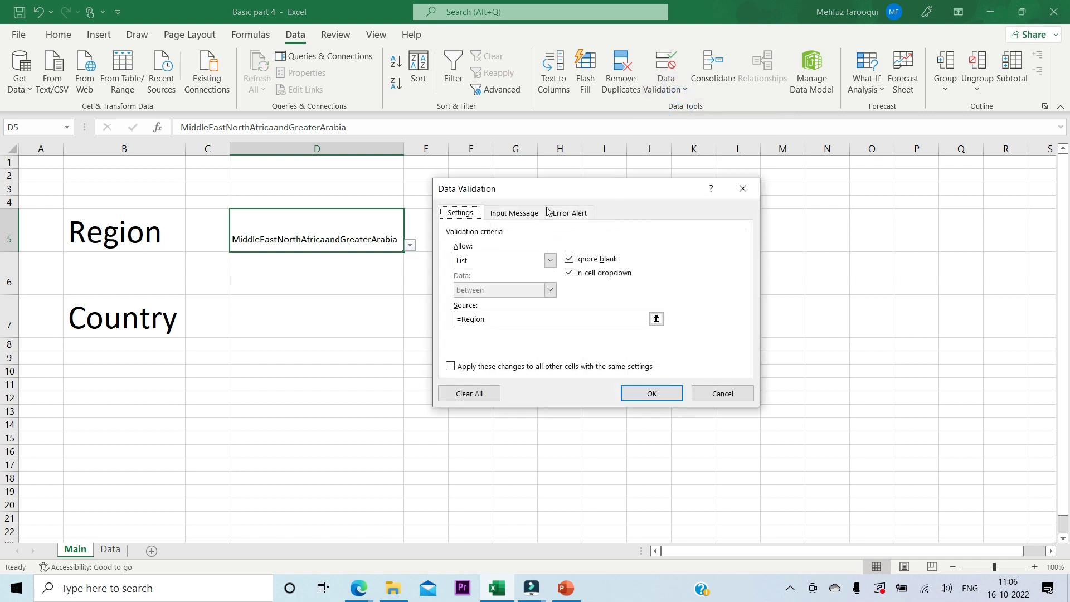
{"action": "left_click", "coordinate": [513, 216]}
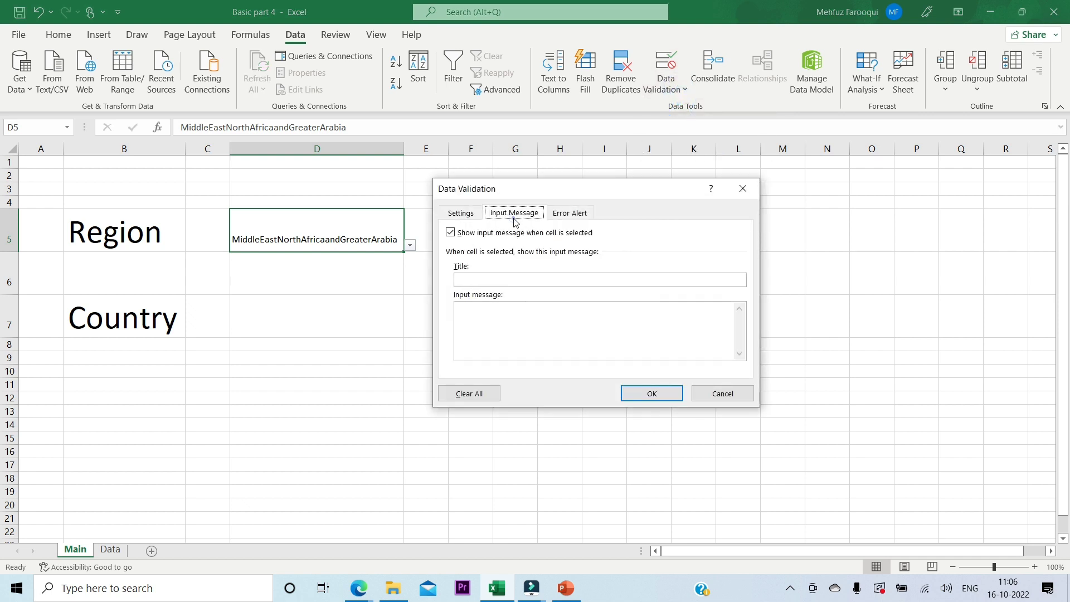
{"action": "left_click", "coordinate": [483, 279]}
{"action": "left_click", "coordinate": [476, 329]}
{"action": "left_click", "coordinate": [508, 281]}
{"action": "type", "text": "Need to select region"}
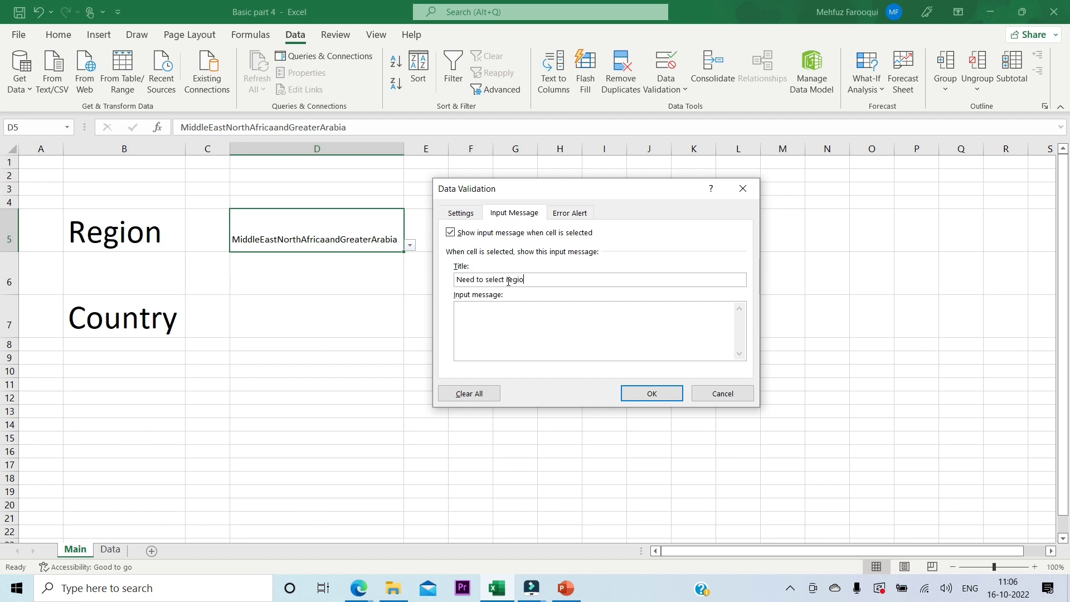
- Set the input message text for D5 to "Please select region from drop down"
{"action": "left_click", "coordinate": [472, 321]}
{"action": "type", "text": "Please select region from do"}
{"action": "key", "text": "BackSpace"}
{"action": "key", "text": "BackSpace"}
{"action": "type", "text": "rop down"}
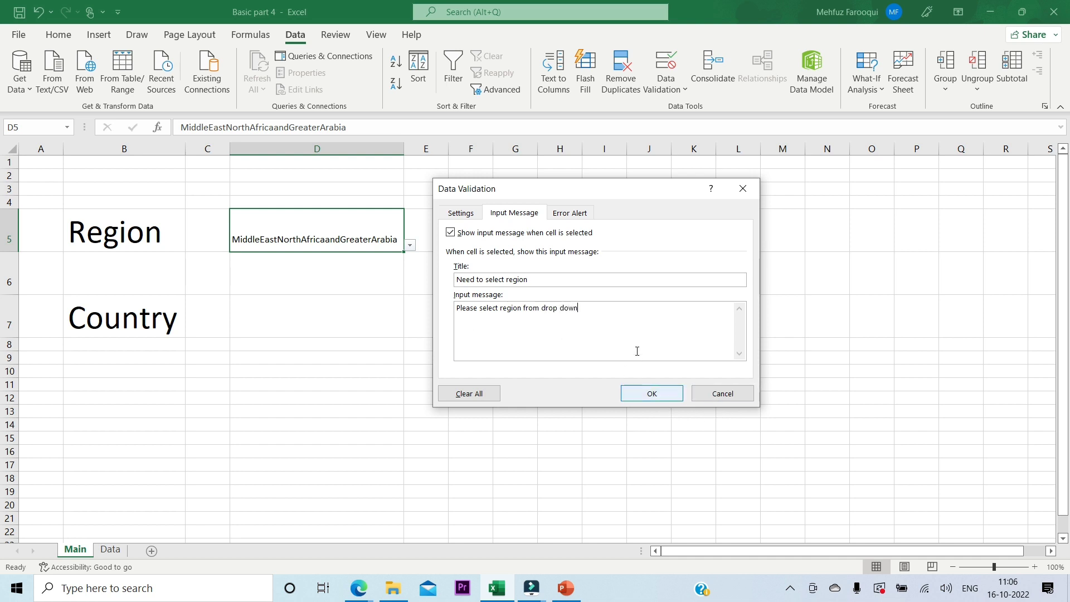
- Add a Stop-style error alert titled "Please select only" with the message "Donot edit field Just select from Drop down", and apply the validation
{"action": "left_click", "coordinate": [571, 215]}
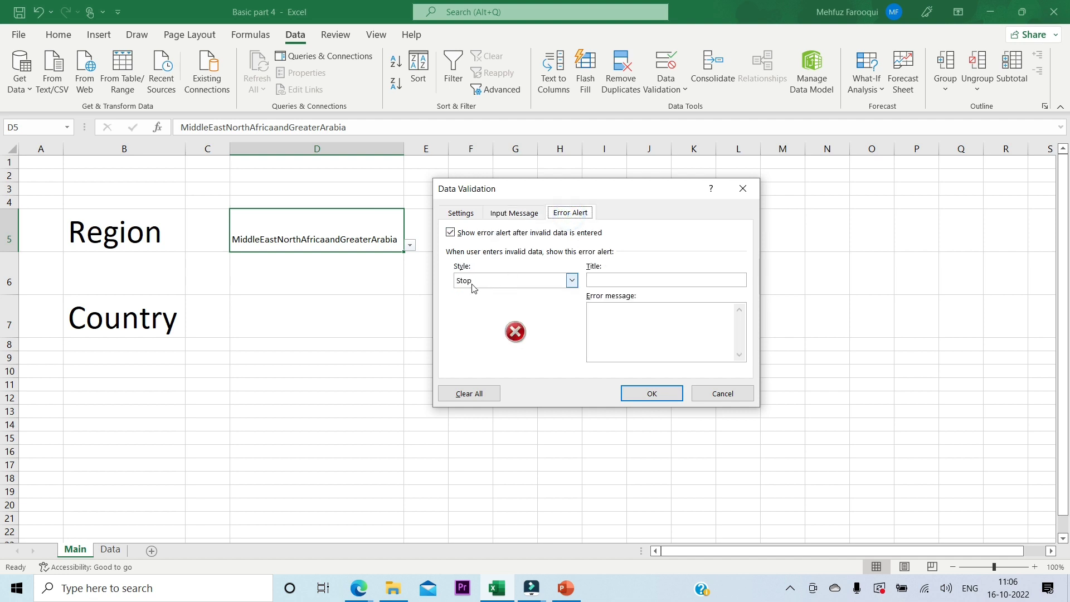
{"action": "left_click", "coordinate": [572, 281]}
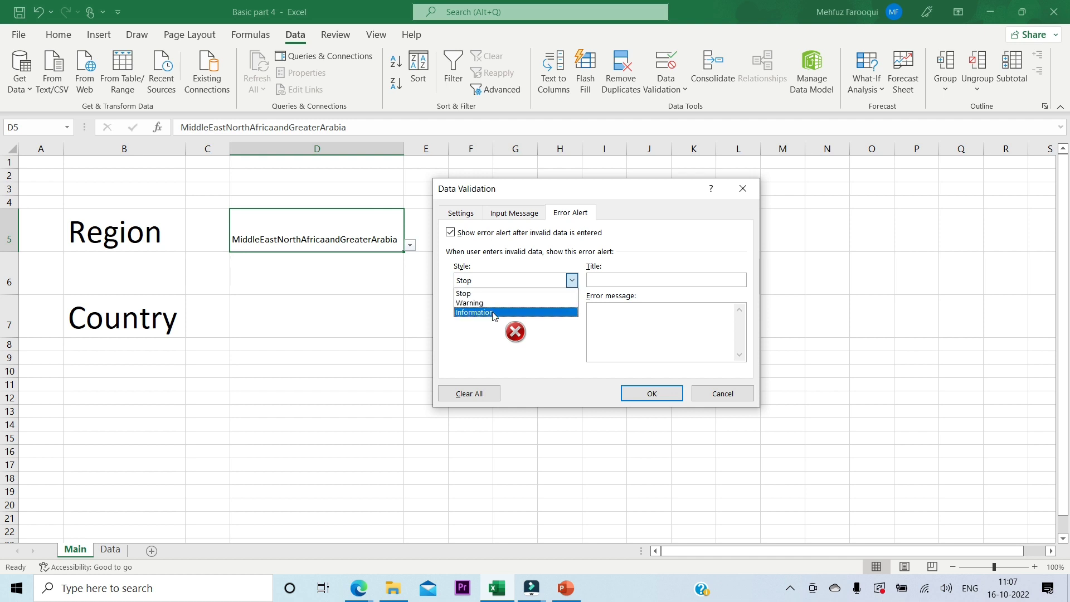
{"action": "left_click", "coordinate": [617, 279]}
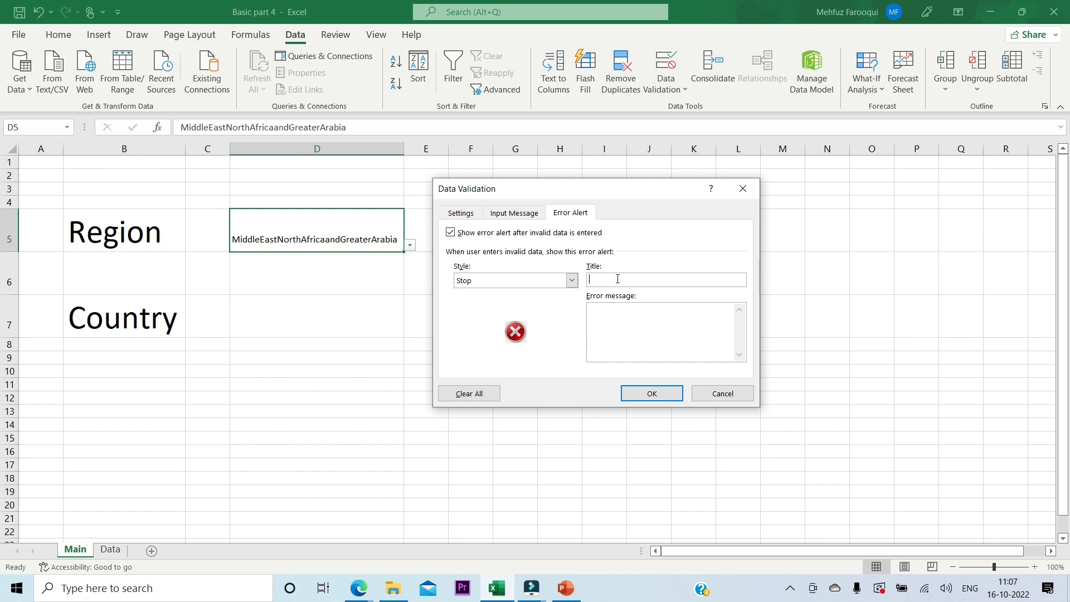
{"action": "type", "text": "Please select only"}
{"action": "left_click", "coordinate": [624, 314]}
{"action": "type", "text": "Donot edit field Just select from Drop down"}
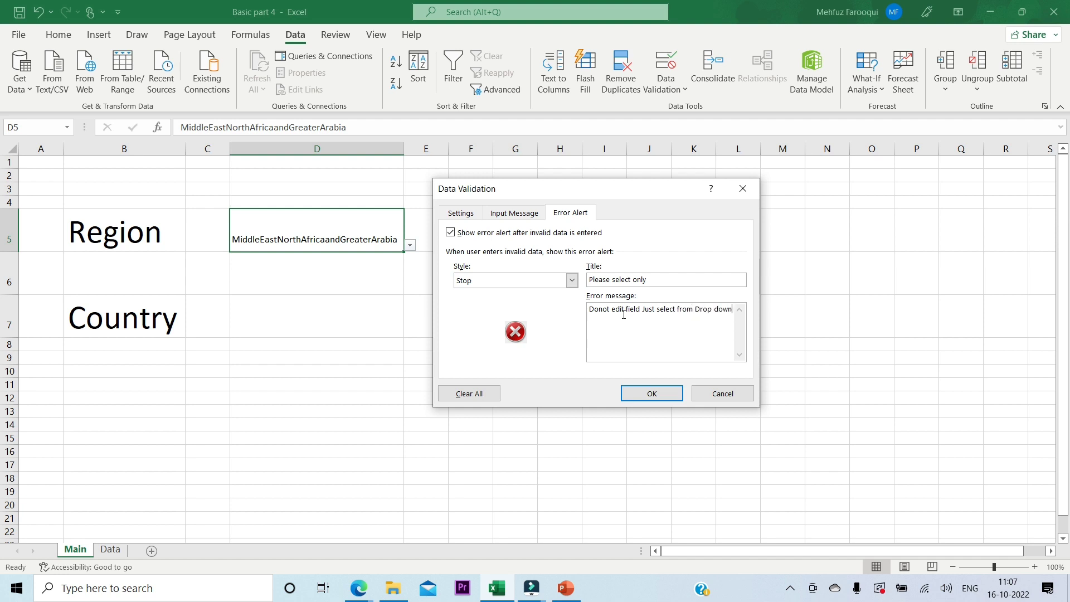
{"action": "left_click", "coordinate": [675, 396]}
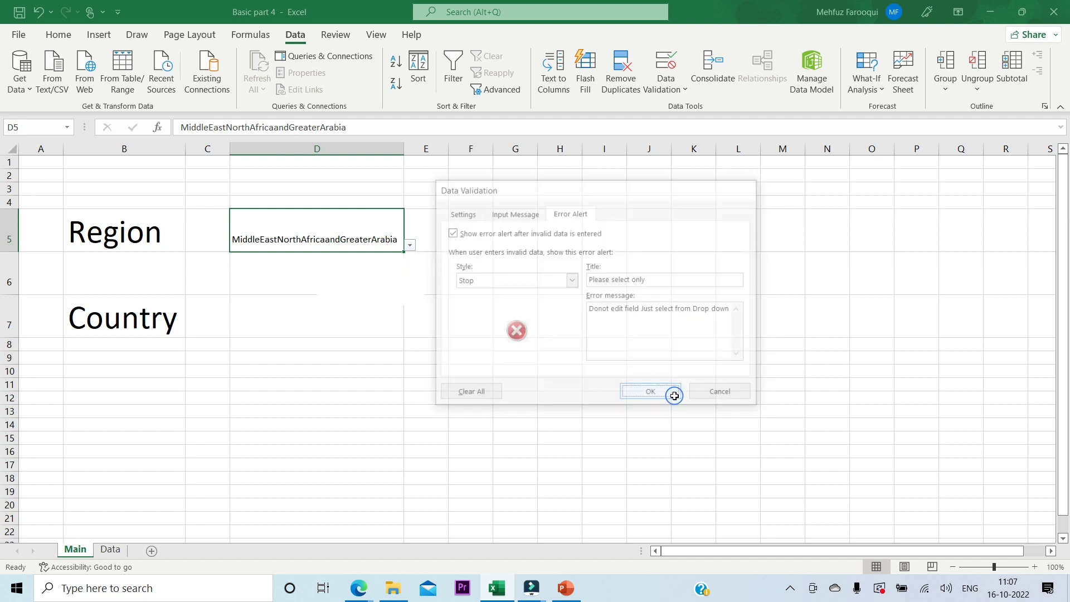
- Reselect D5 to check its input message and set the Region to NorthAmerica from the drop-down list
{"action": "left_click", "coordinate": [390, 394]}
{"action": "left_click", "coordinate": [343, 232]}
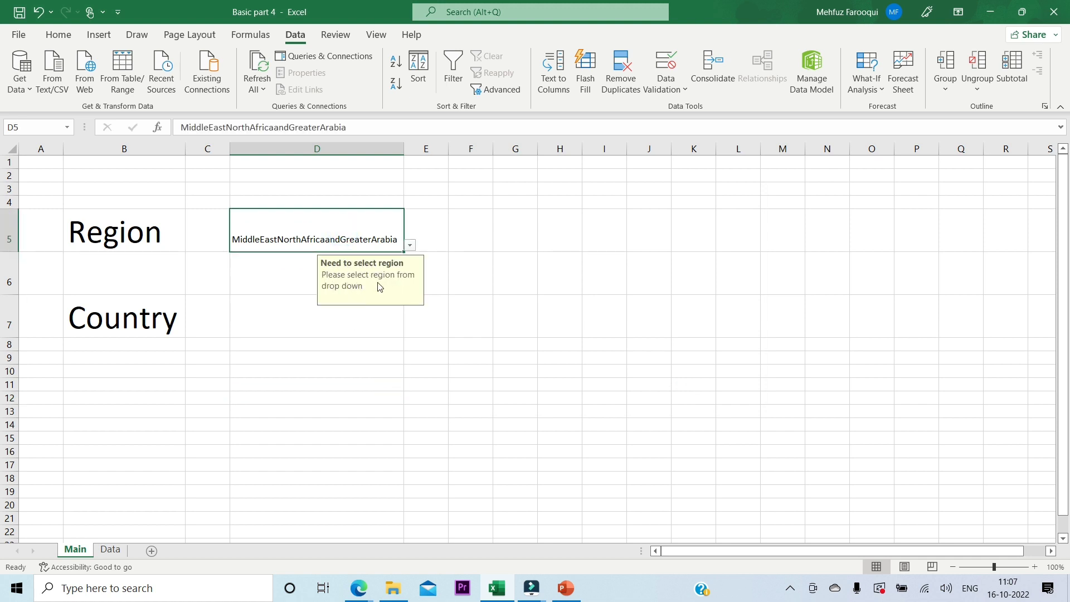
{"action": "left_click", "coordinate": [409, 245]}
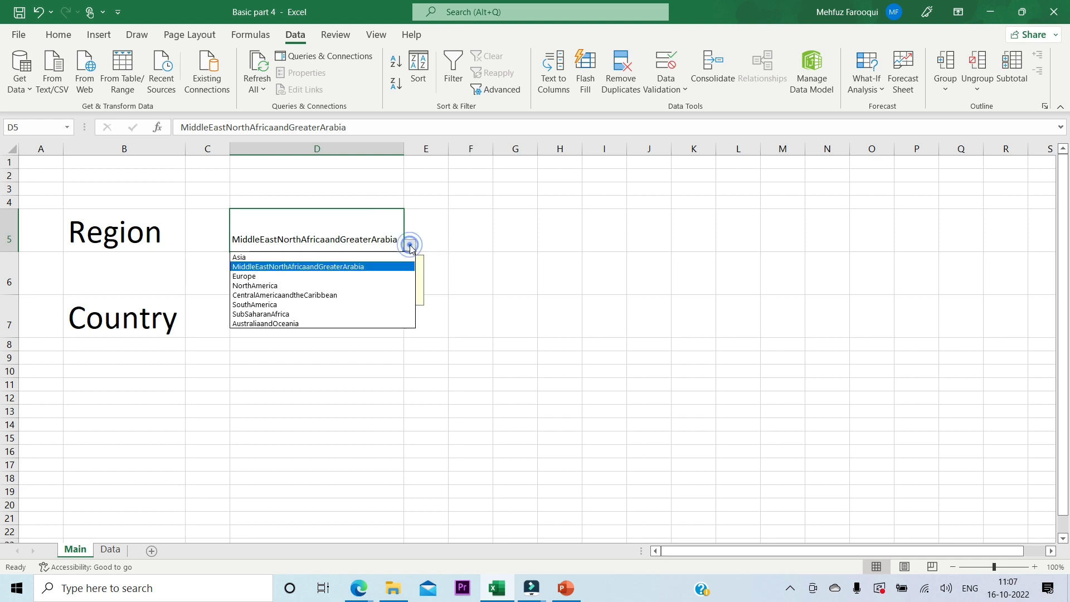
{"action": "left_click", "coordinate": [337, 286]}
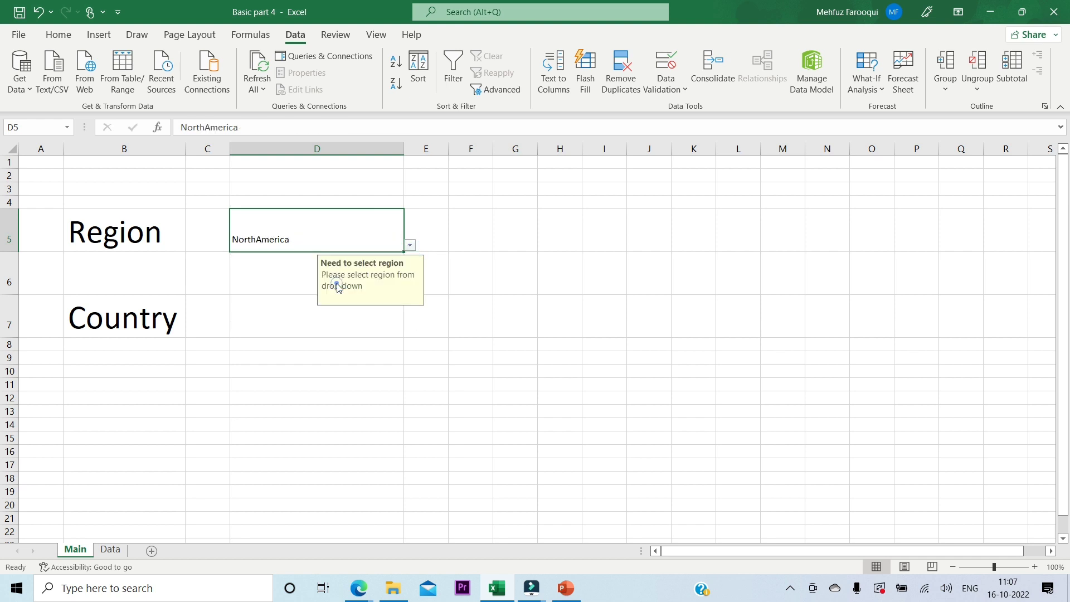
- Try to replace the Region in D5 with the invalid entry asdwdm to test the error alert, and cancel the entry
{"action": "left_click", "coordinate": [307, 239]}
{"action": "double_click", "coordinate": [306, 239]}
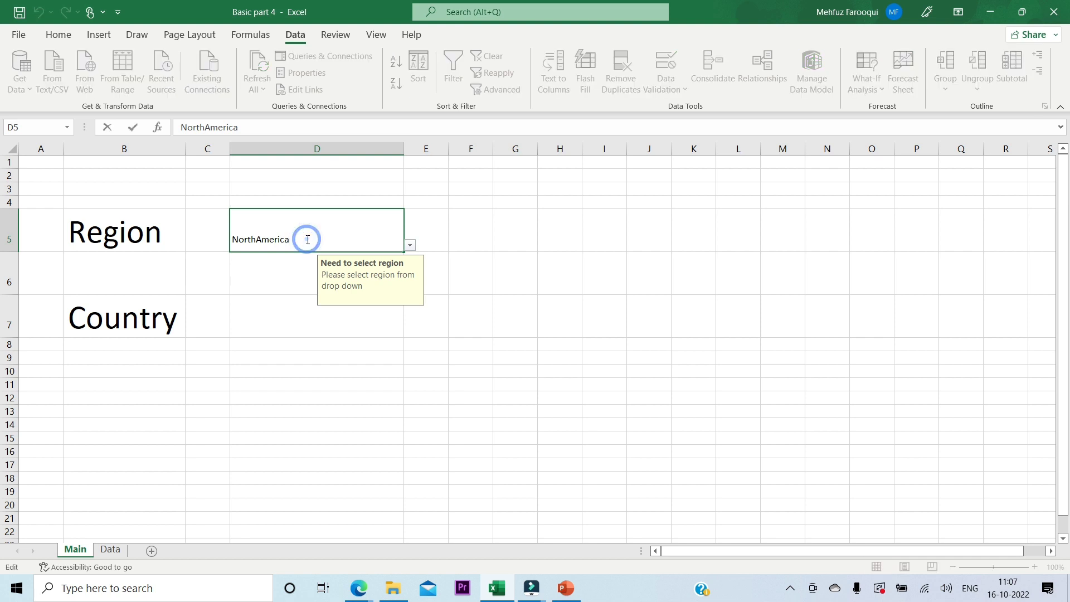
{"action": "key", "text": "BackSpace"}
{"action": "key", "text": "BackSpace"}
{"action": "key", "text": "BackSpace"}
{"action": "key", "text": "BackSpace"}
{"action": "key", "text": "BackSpace"}
{"action": "key", "text": "BackSpace"}
{"action": "key", "text": "BackSpace"}
{"action": "key", "text": "BackSpace"}
{"action": "key", "text": "BackSpace"}
{"action": "key", "text": "BackSpace"}
{"action": "key", "text": "BackSpace"}
{"action": "key", "text": "BackSpace"}
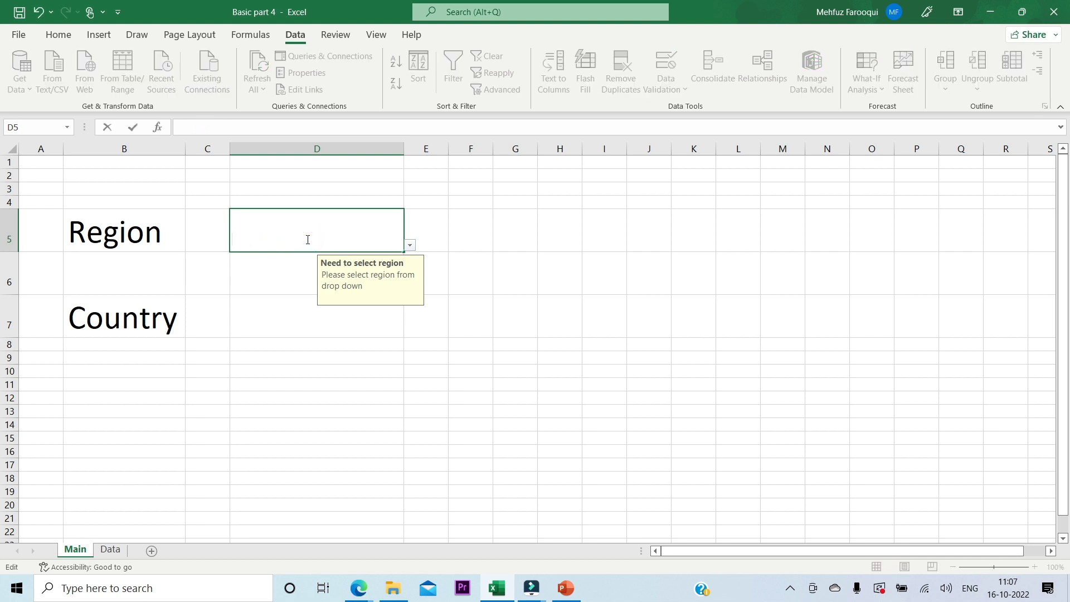
{"action": "type", "text": "asdwdm"}
{"action": "key", "text": "Return"}
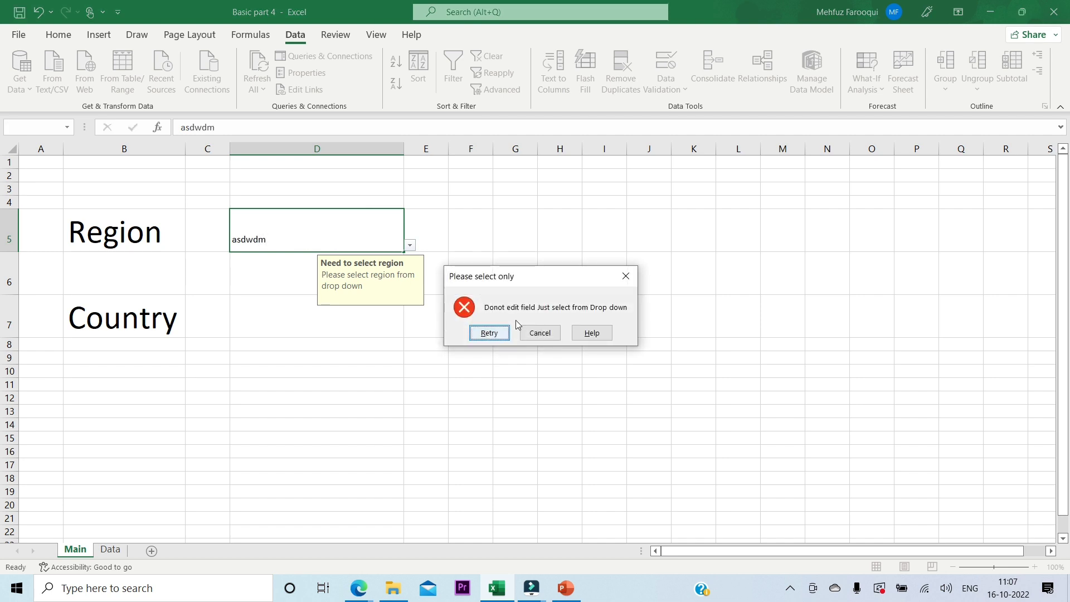
{"action": "left_click", "coordinate": [545, 333]}
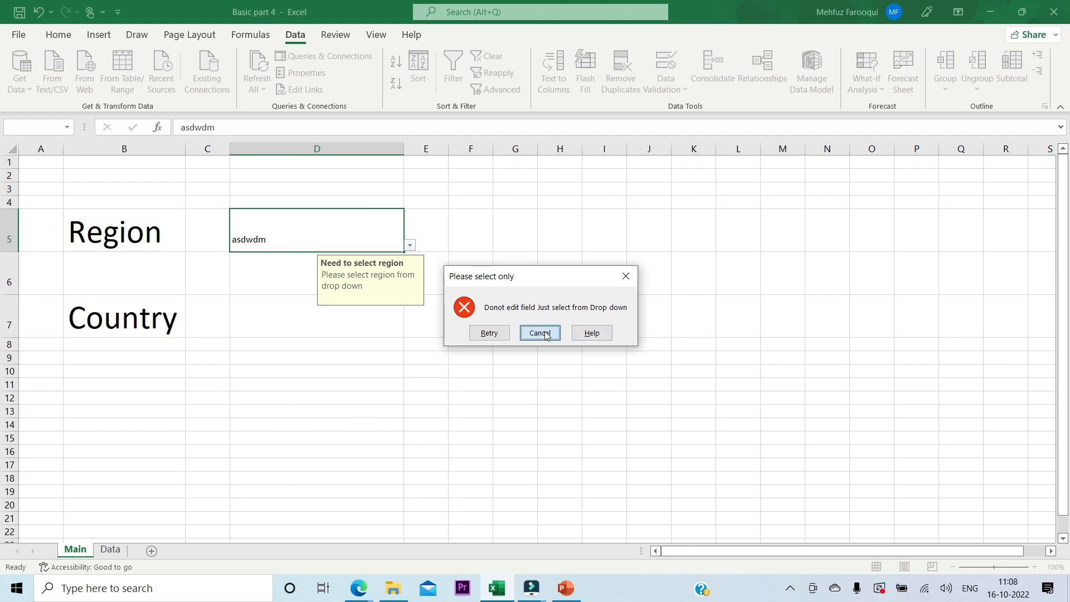
- Check the input message on the Region cell D5 again and select the Country cell D7
{"action": "left_click", "coordinate": [267, 342]}
{"action": "left_click", "coordinate": [318, 240]}
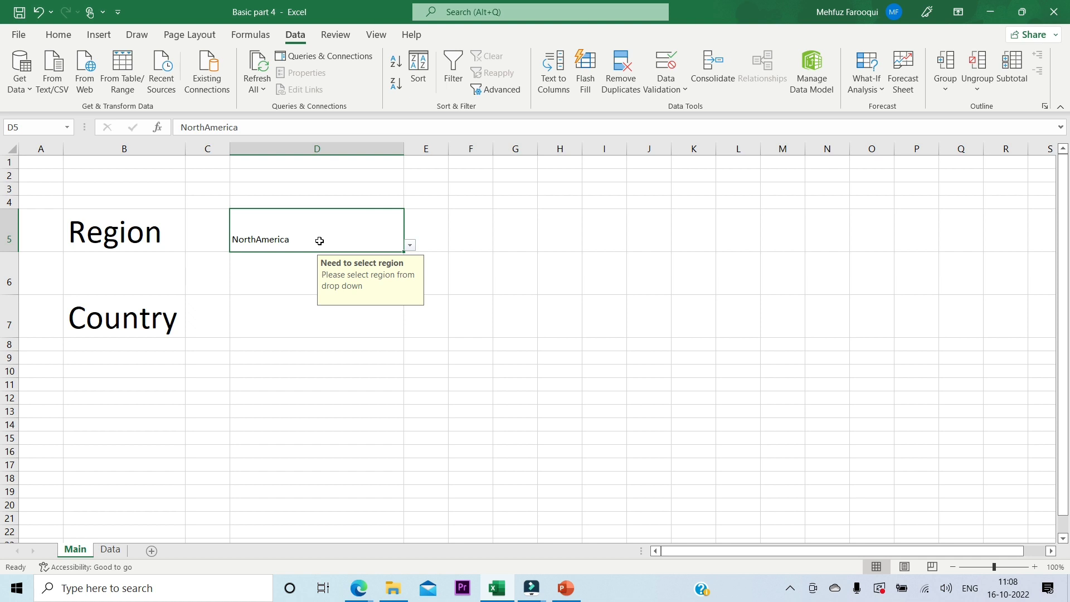
{"action": "left_click", "coordinate": [297, 325]}
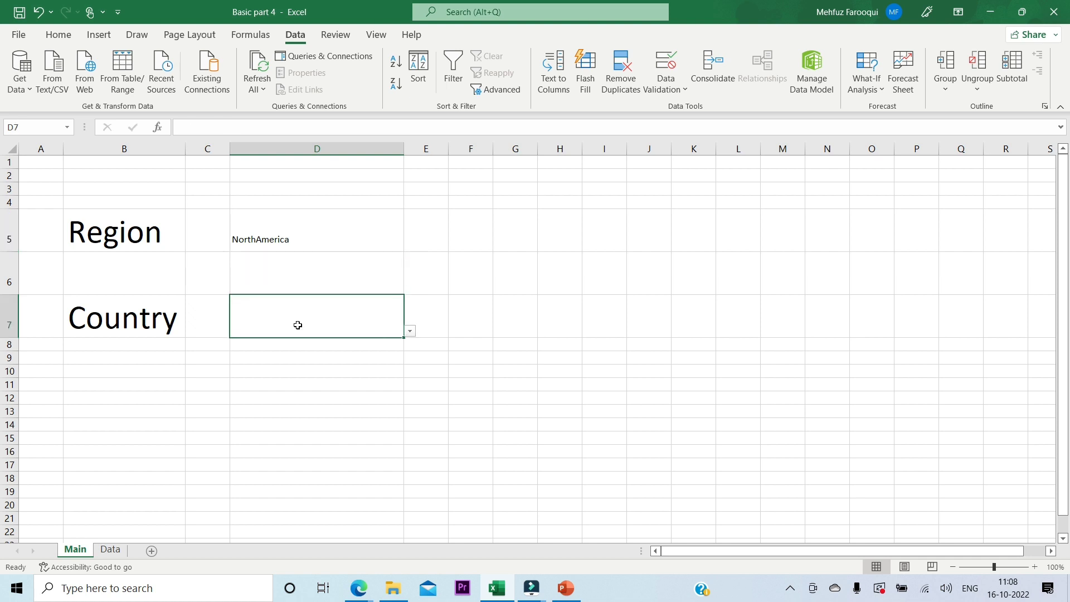